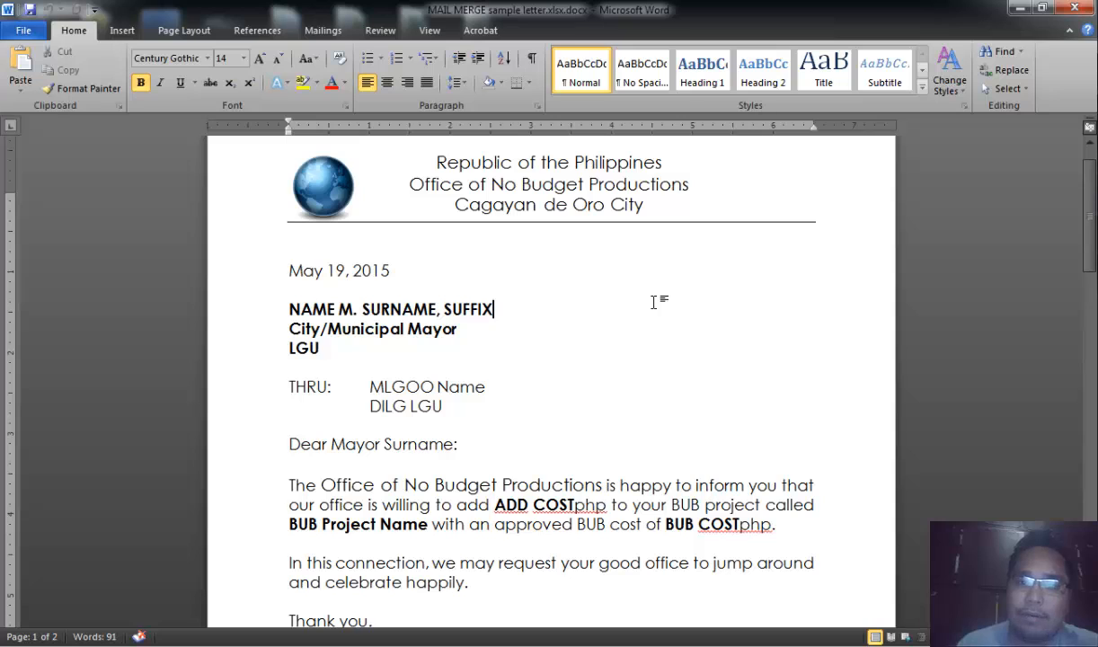
- Scroll through the sample letter to review its date, address block and body text
scroll(795, 235, down, 1)
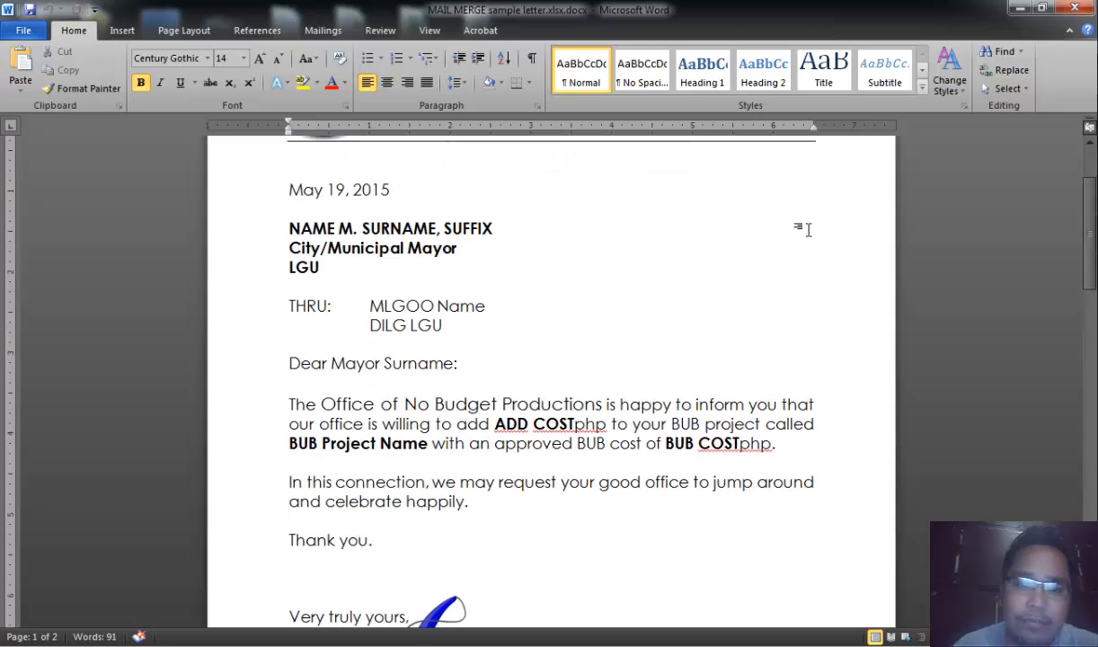
click(802, 228)
scroll(806, 243, up, 1)
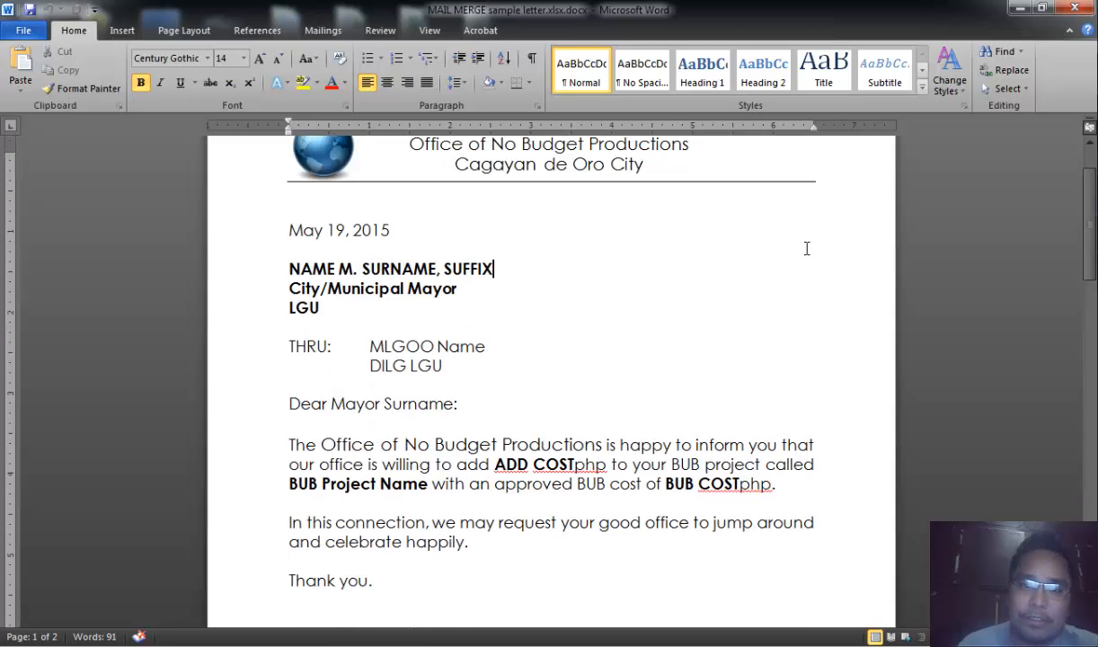
scroll(719, 261, up, 2)
scroll(560, 272, down, 5)
scroll(543, 294, up, 2)
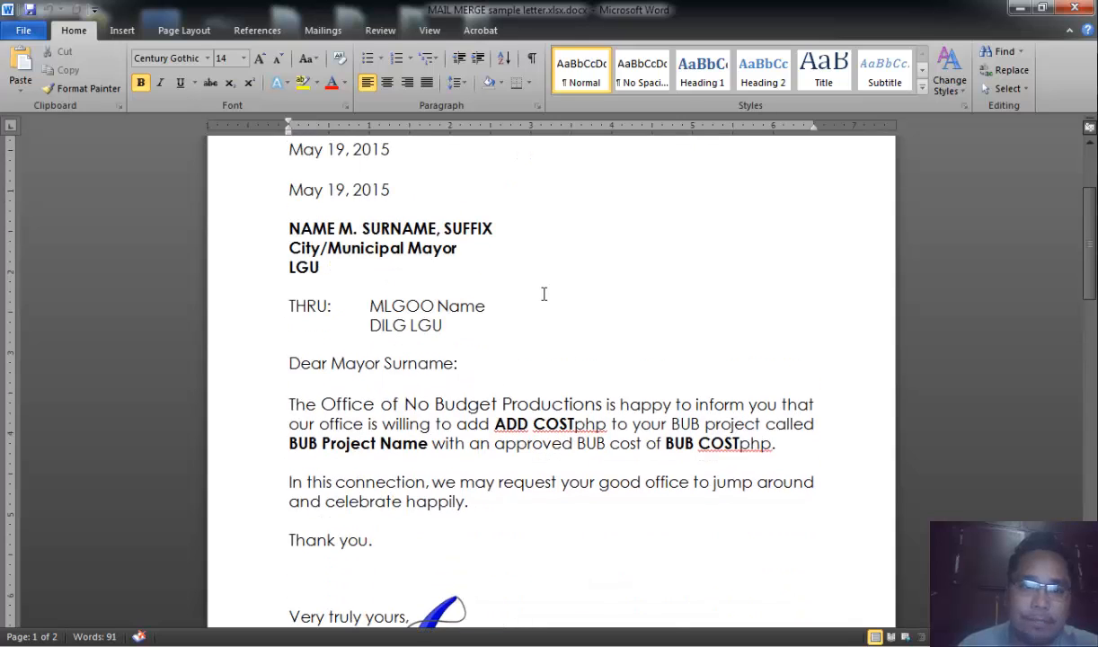
click(238, 237)
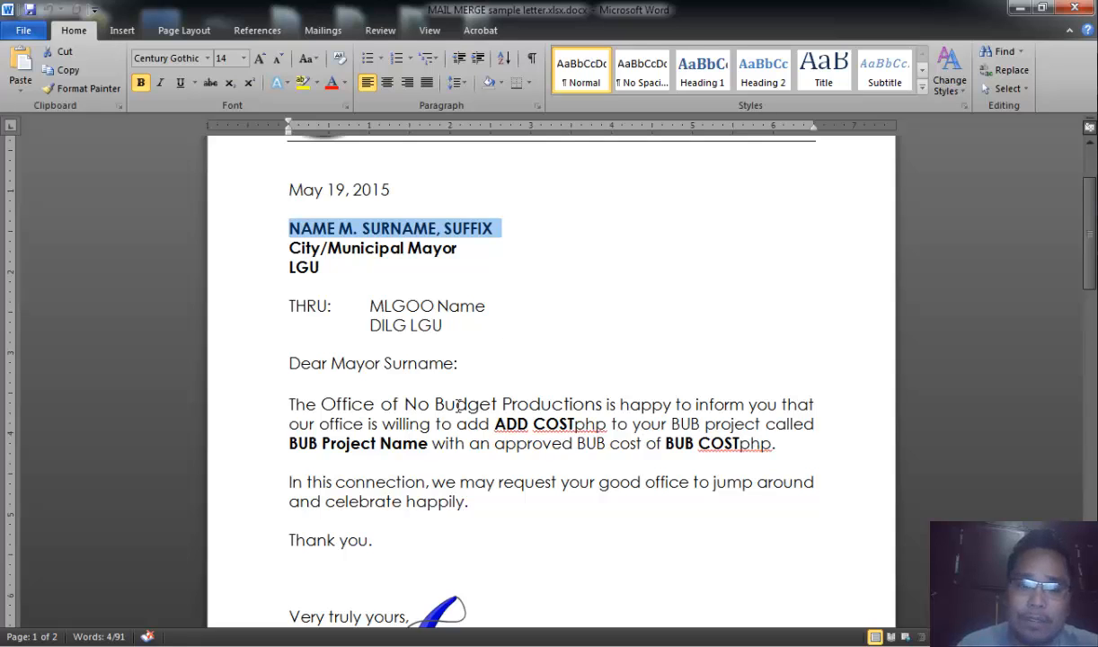
click(346, 423)
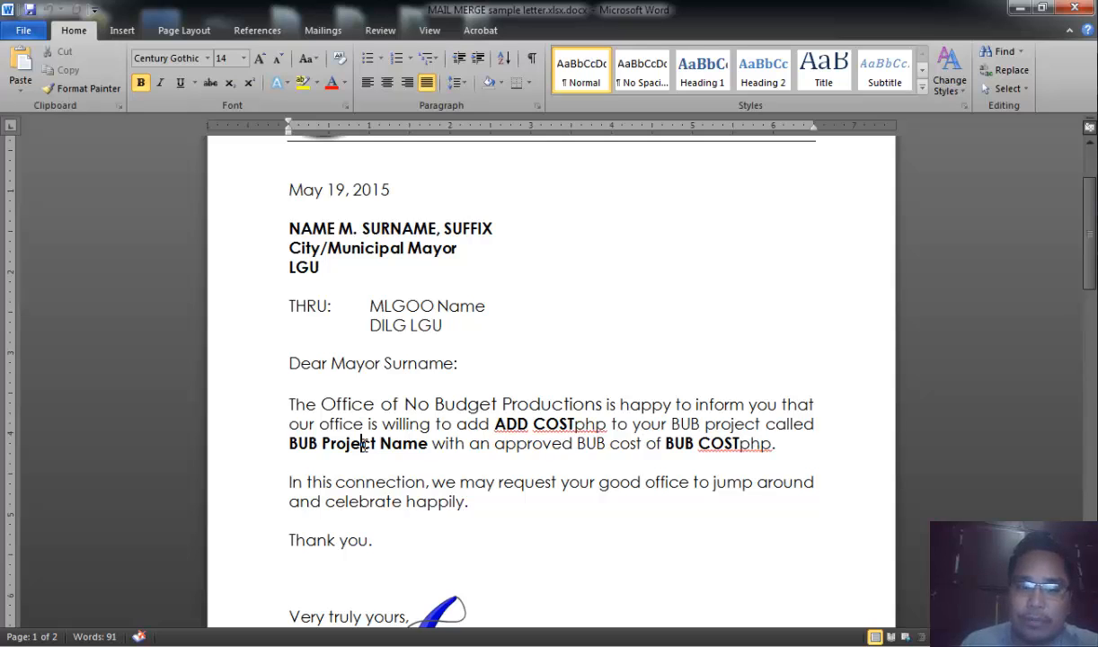
scroll(592, 331, up, 1)
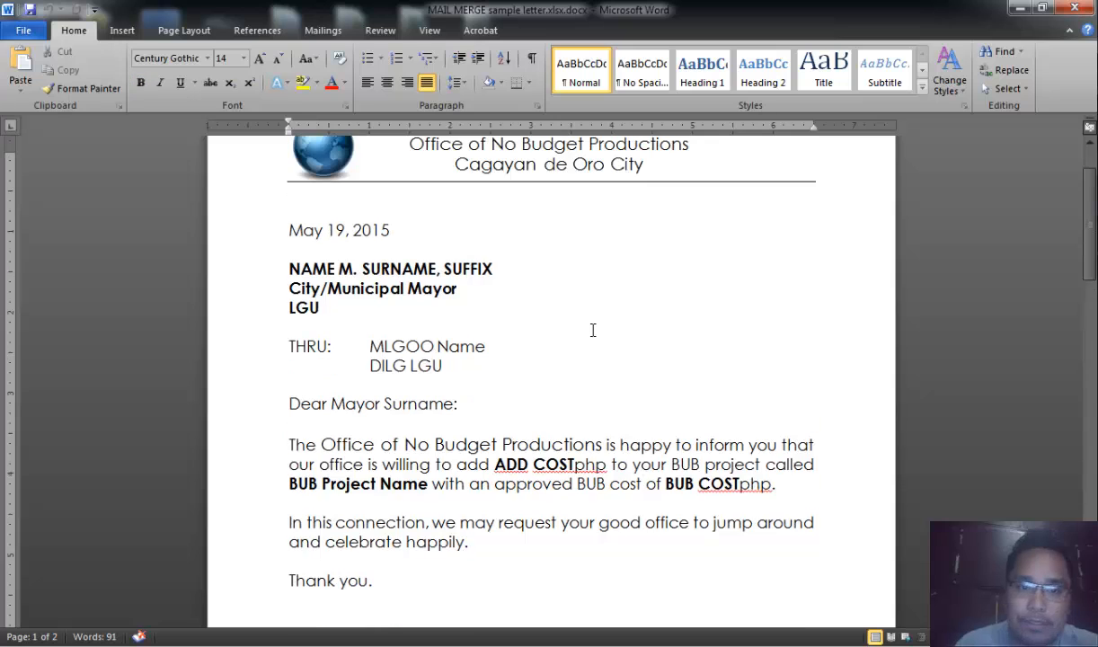
scroll(586, 335, down, 2)
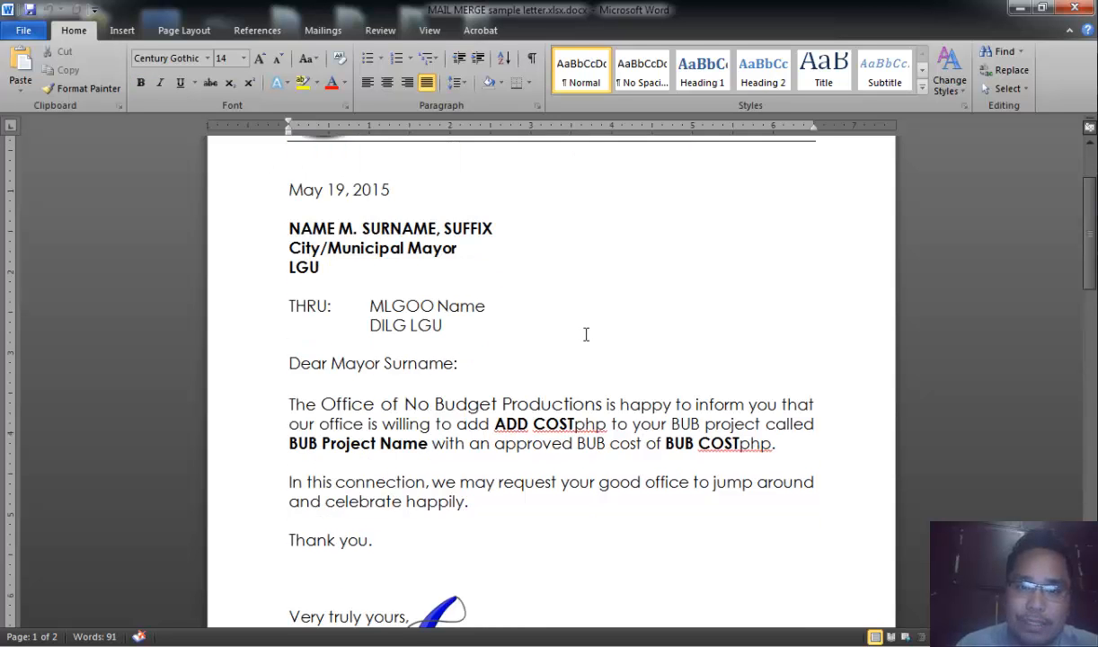
scroll(581, 338, up, 1)
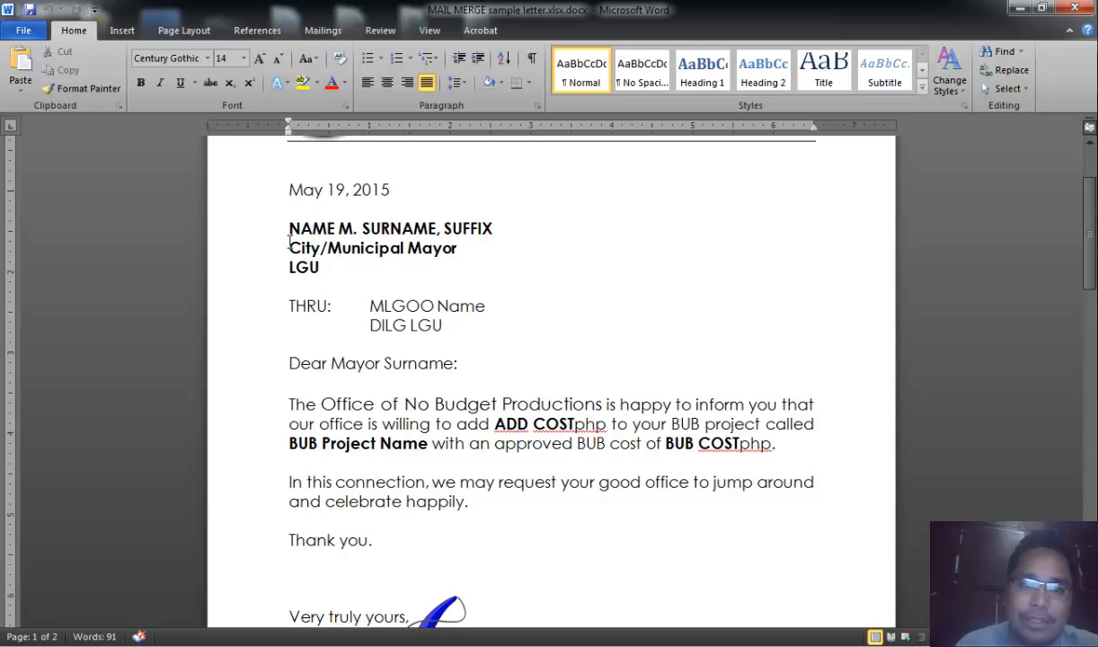
scroll(670, 293, up, 1)
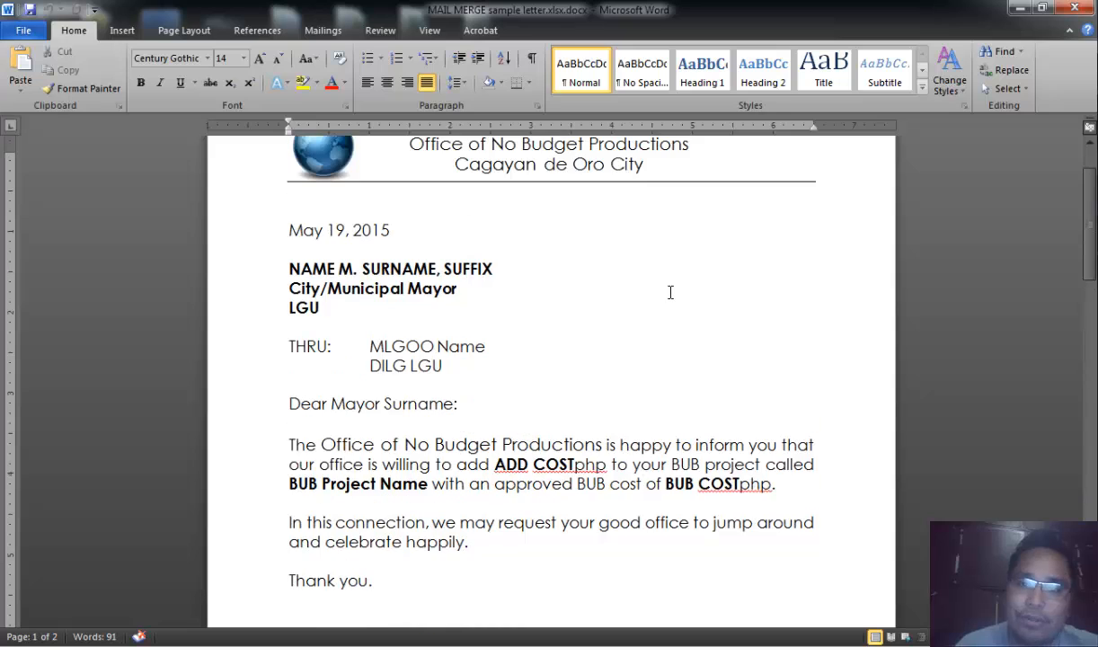
scroll(670, 292, down, 1)
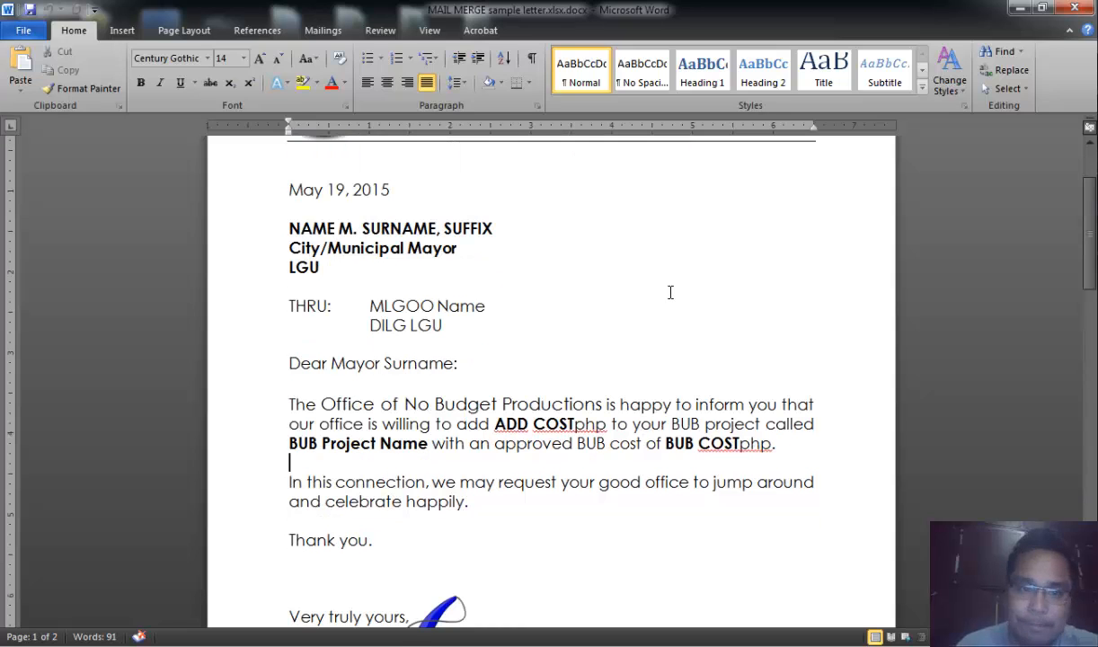
- Highlight the placeholder text in the recipient name, position, LGU and THRU lines to identify the merge fields
drag(288, 228, 500, 229)
double_click(346, 229)
click(435, 245)
click(452, 247)
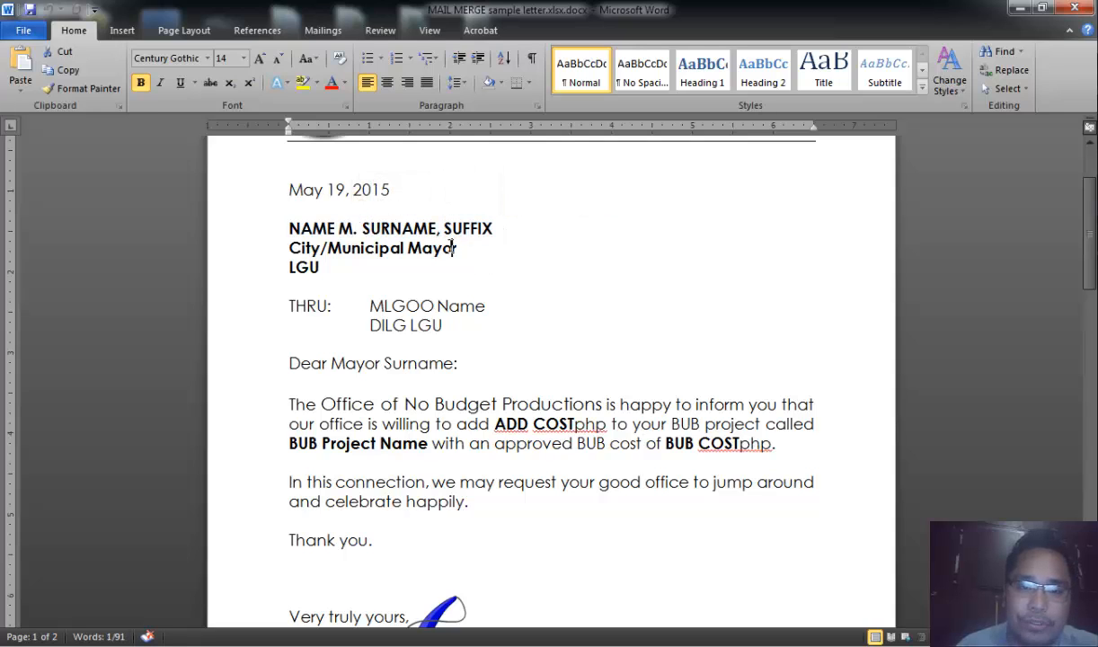
click(463, 246)
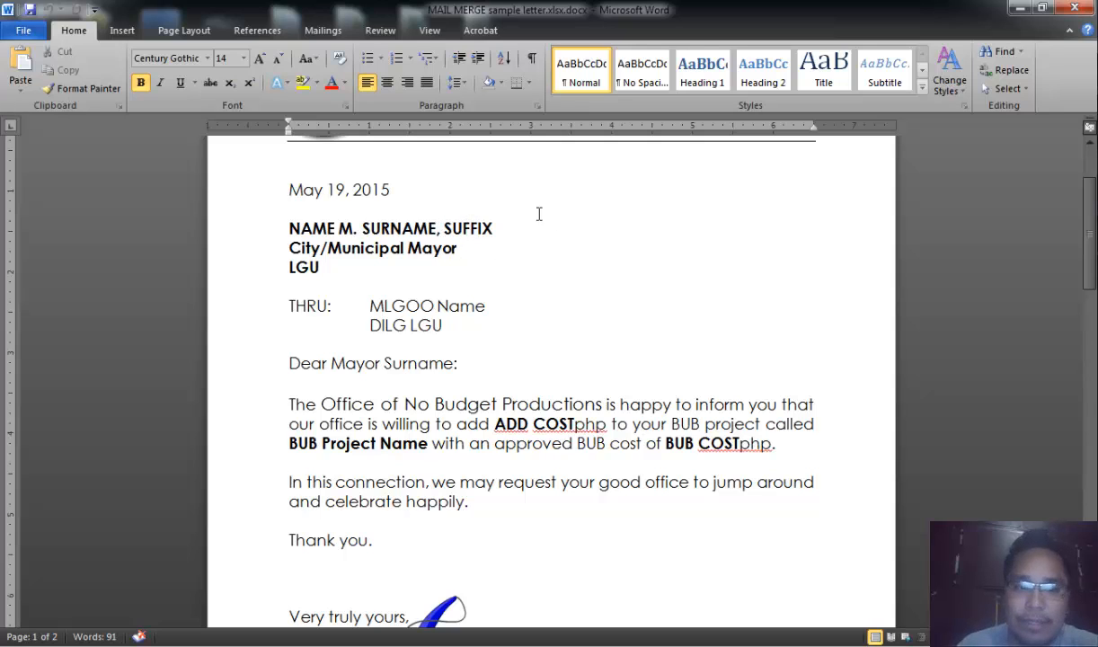
drag(286, 250, 357, 245)
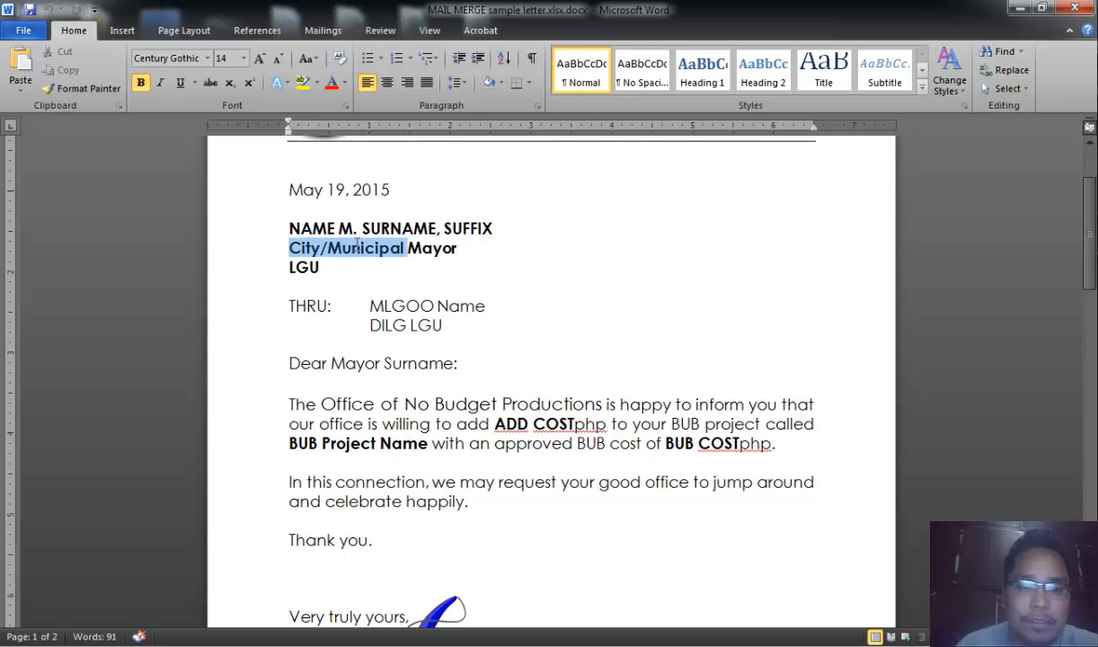
click(340, 263)
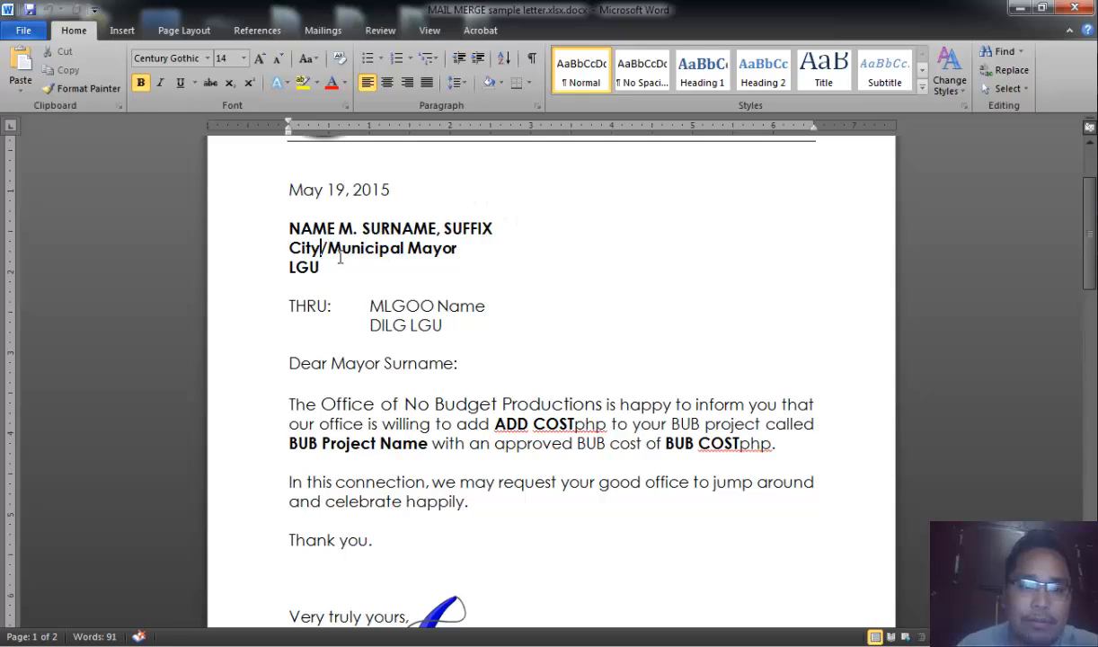
double_click(297, 267)
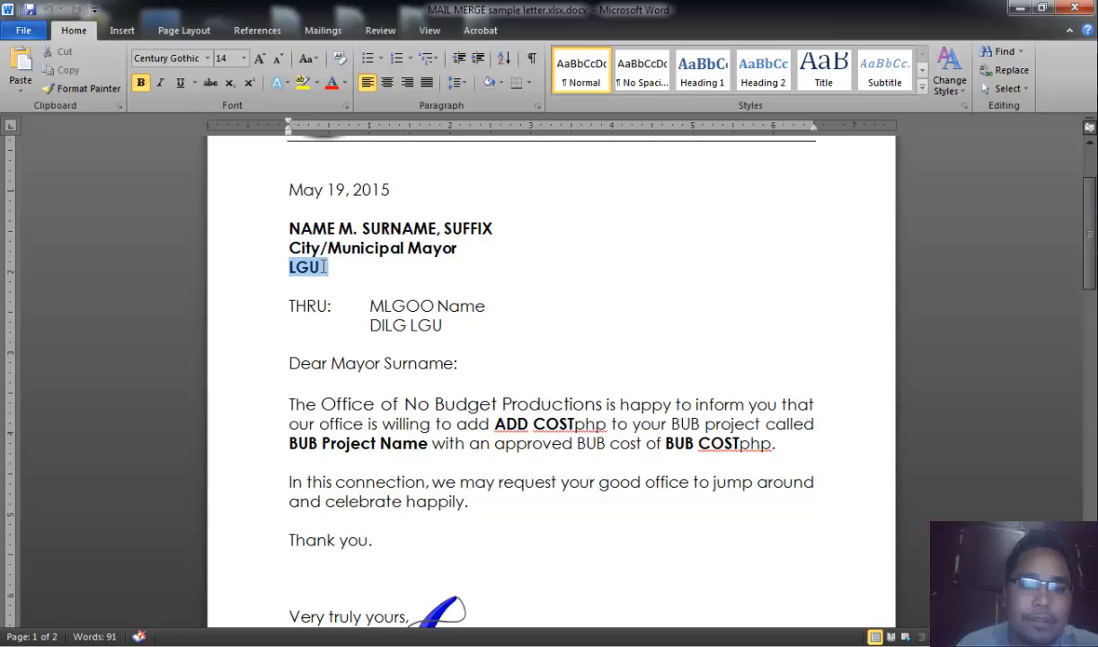
click(393, 322)
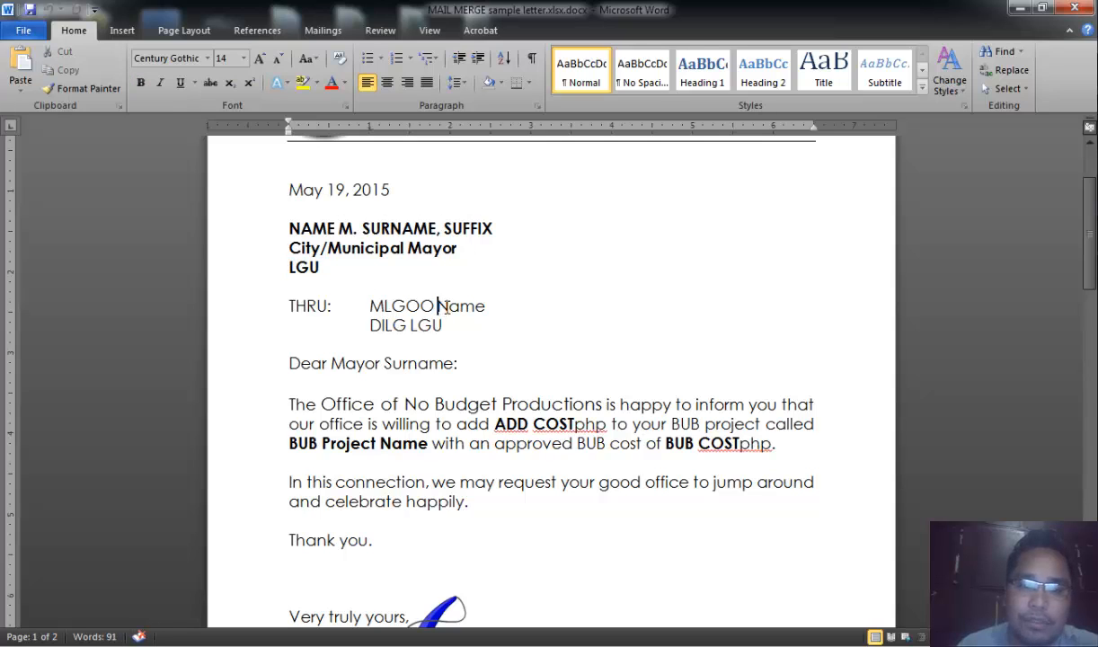
drag(438, 307, 483, 309)
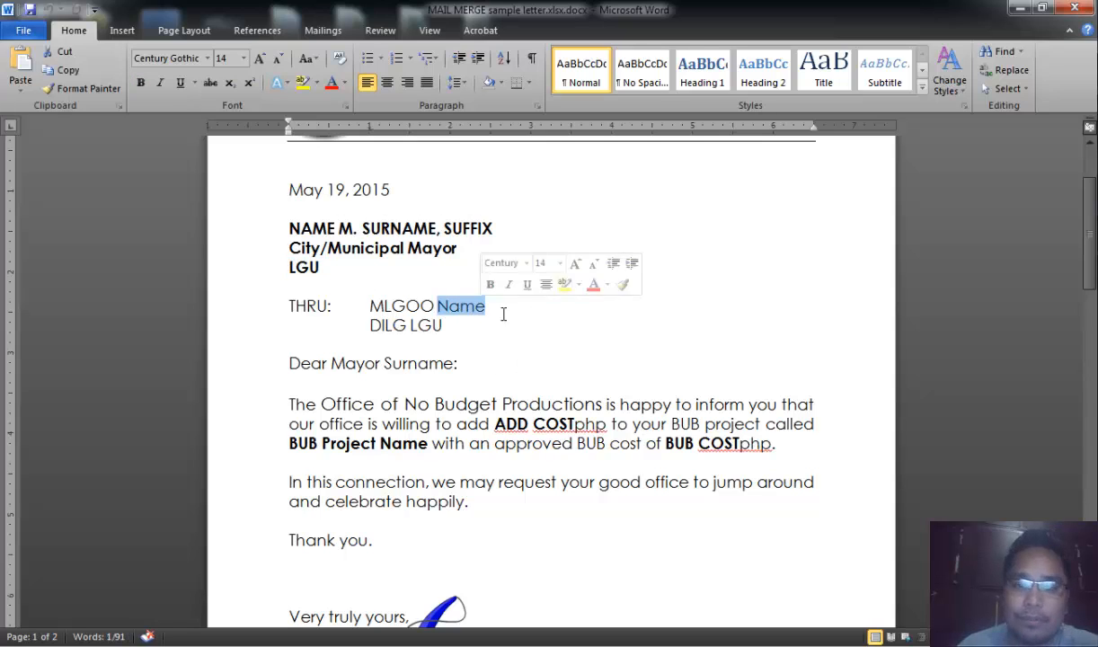
drag(411, 328, 444, 326)
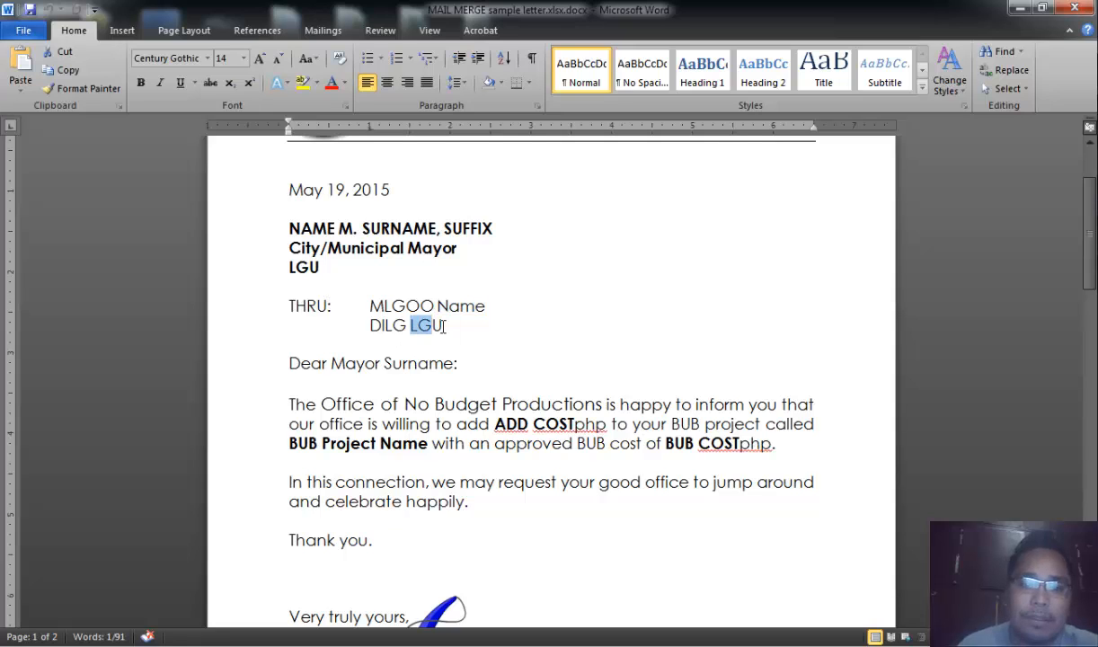
drag(298, 269, 321, 268)
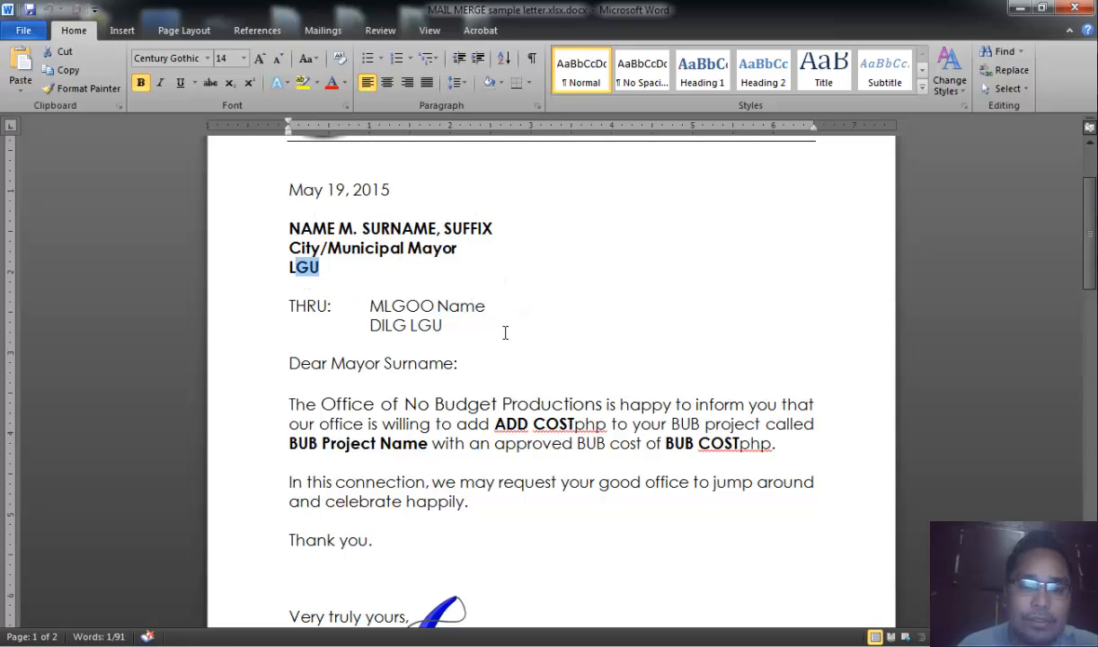
- Highlight the BUB Project Name, ADD COST and BUB COST placeholders in the letter body
scroll(505, 331, down, 1)
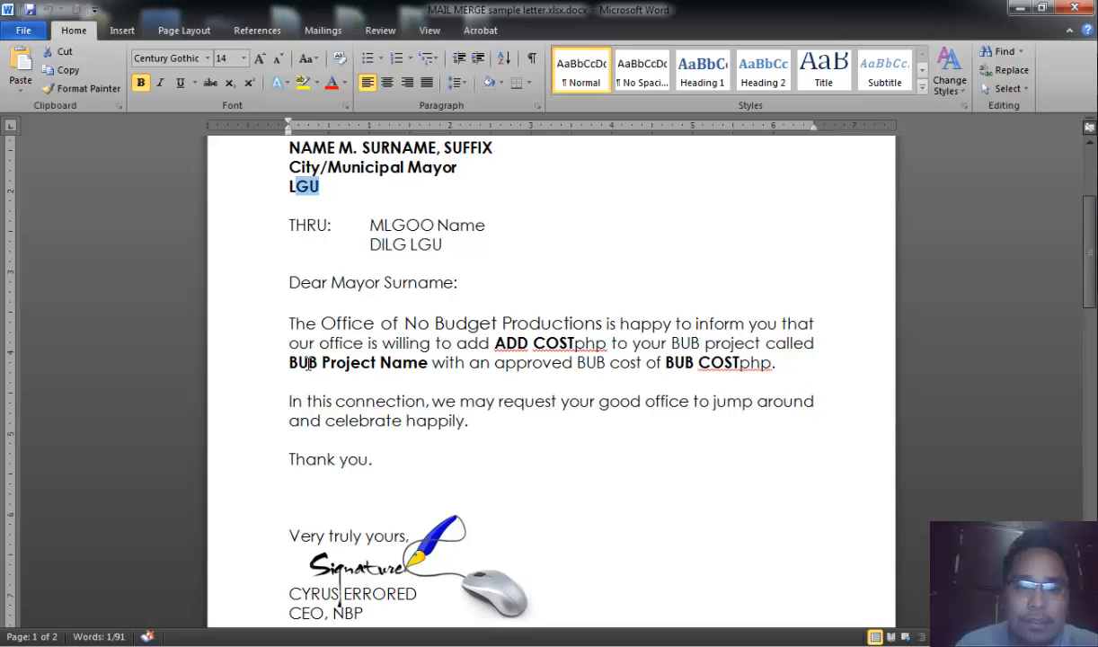
drag(288, 362, 410, 364)
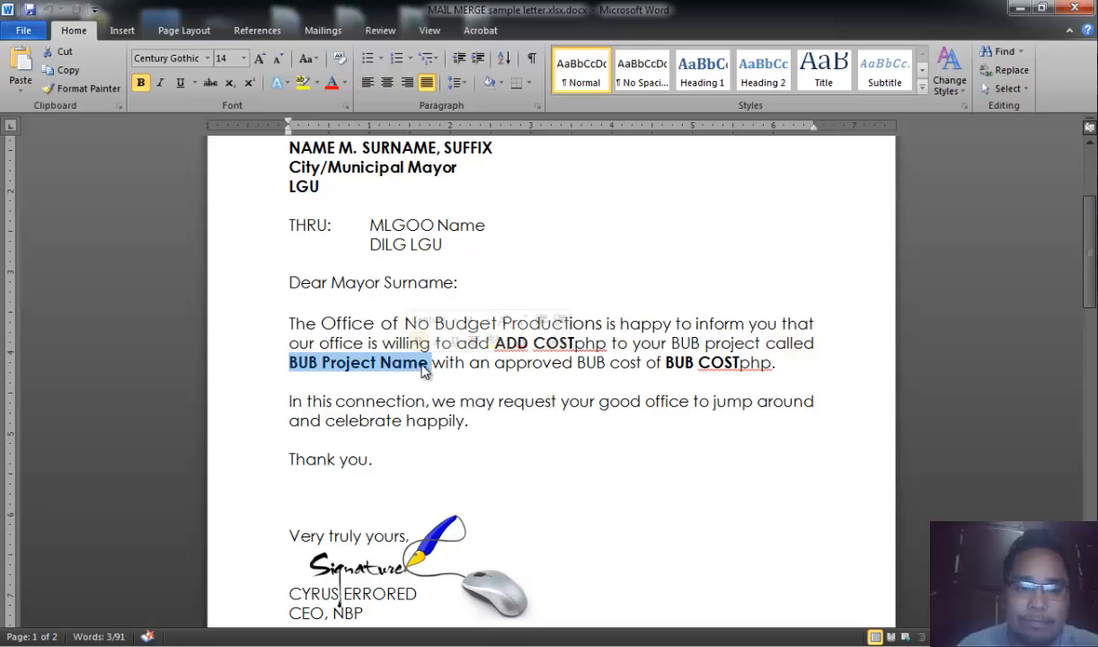
click(501, 264)
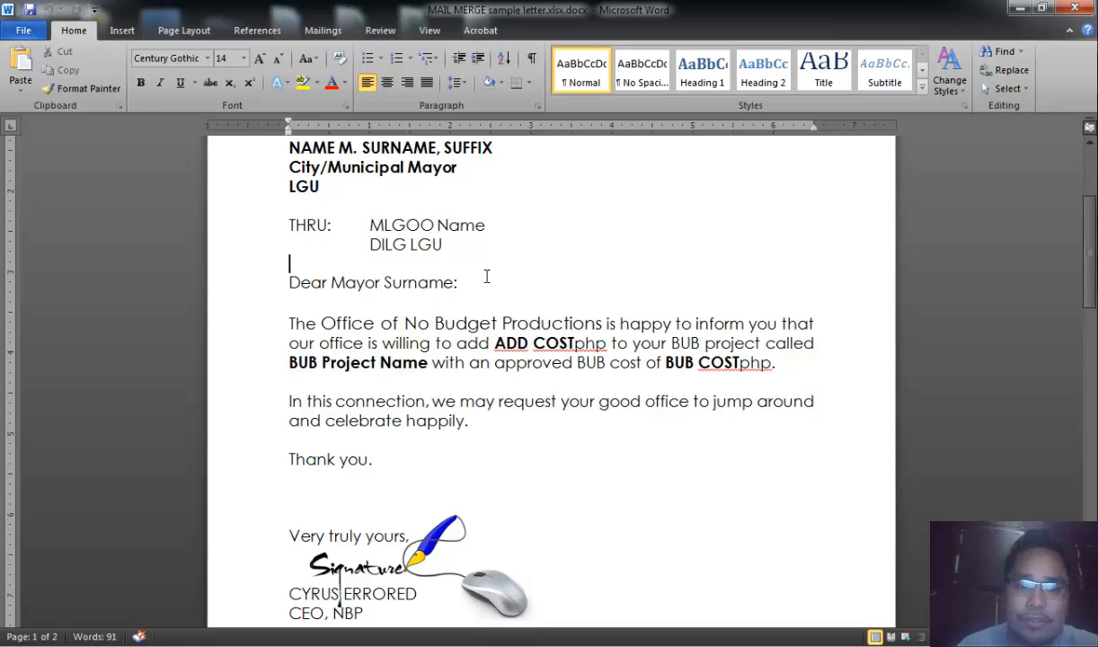
drag(288, 362, 412, 364)
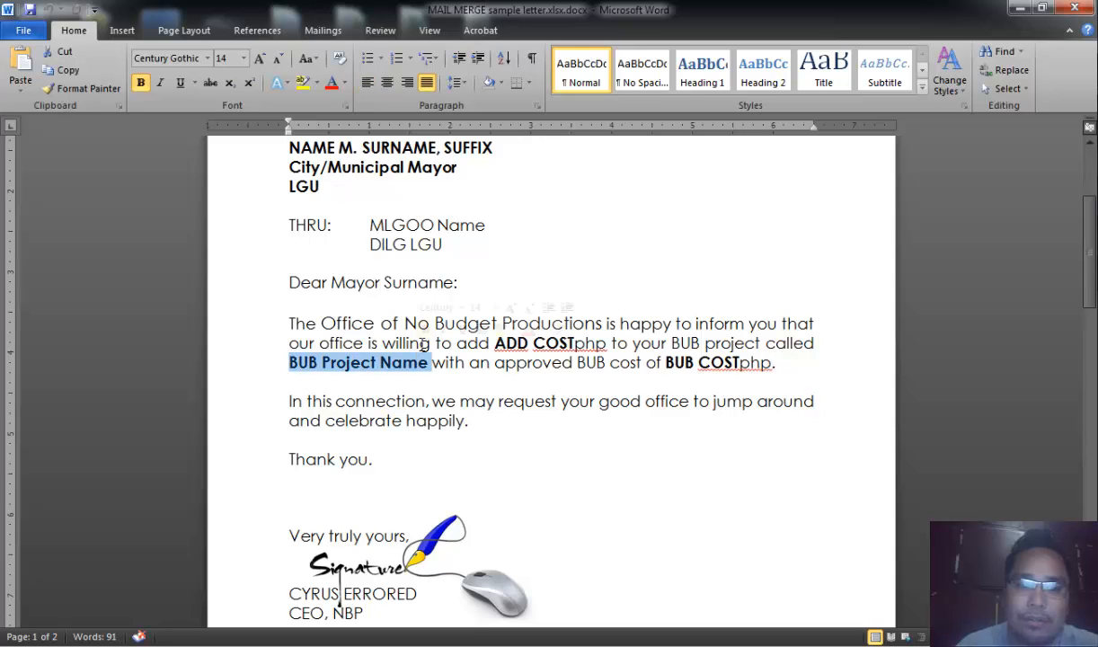
scroll(407, 334, up, 1)
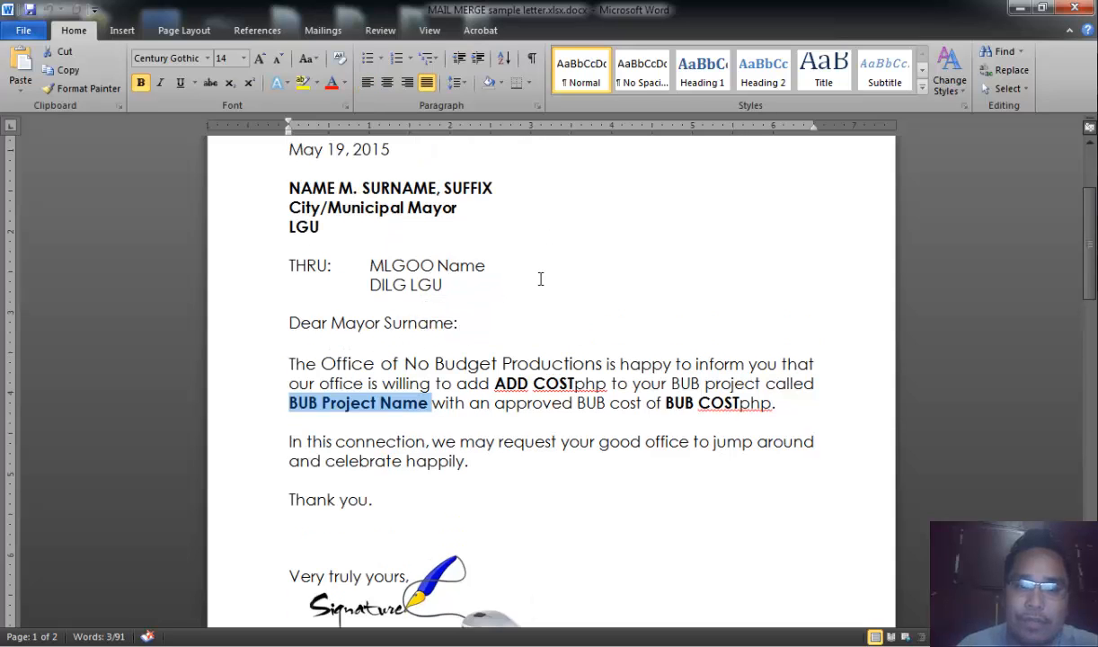
drag(496, 384, 557, 385)
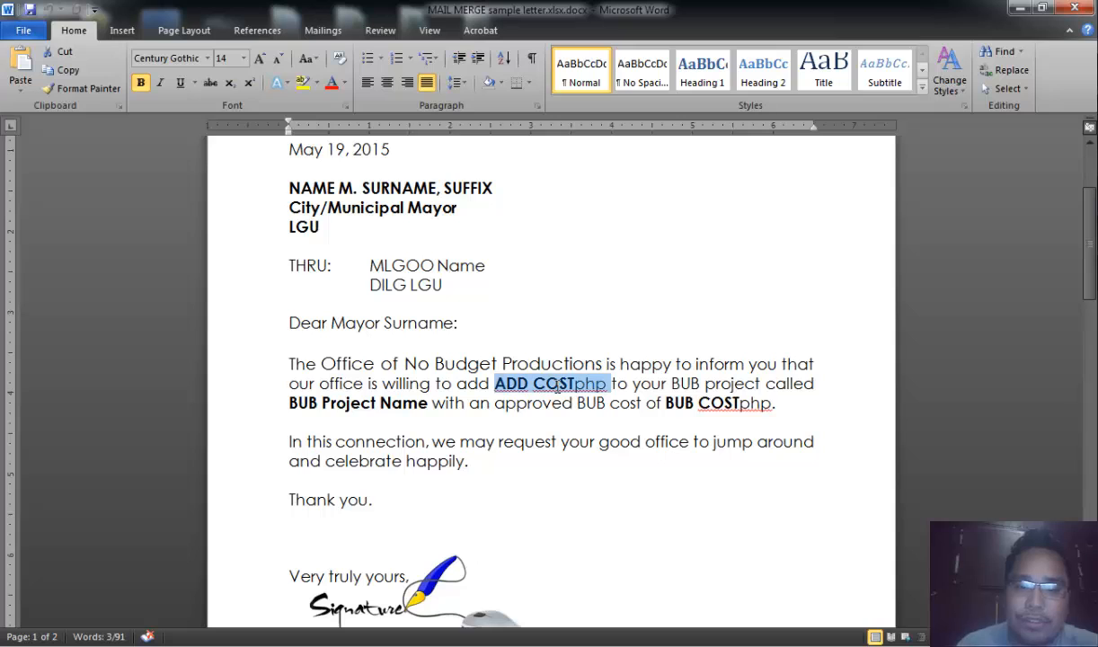
click(632, 424)
drag(666, 403, 771, 403)
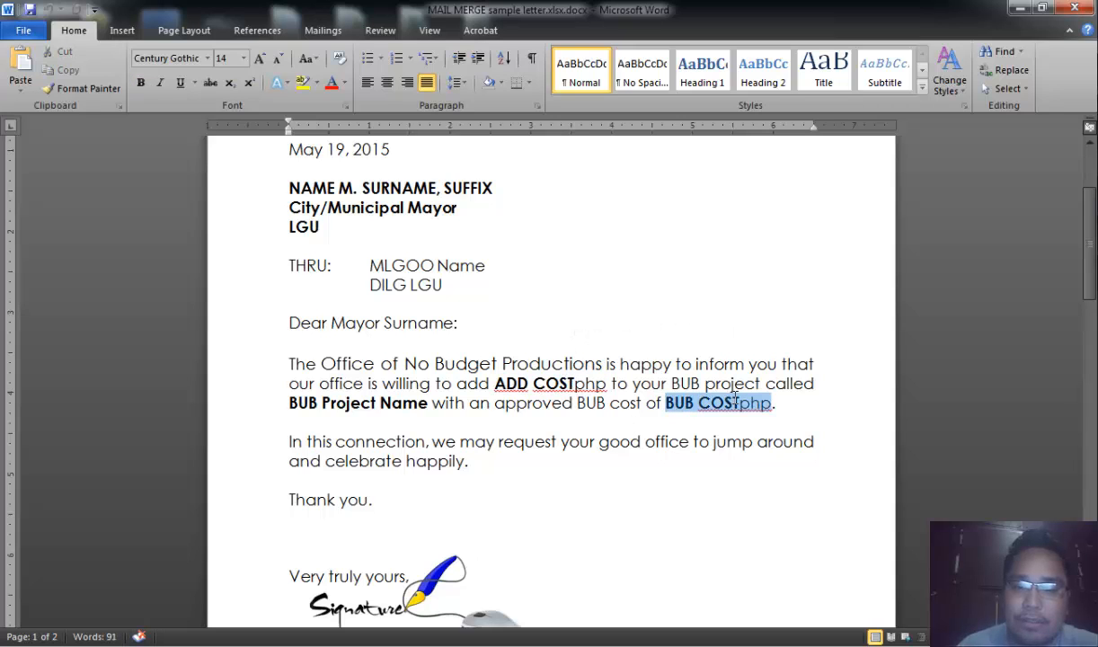
click(371, 404)
- Review the recipient name line and address block placeholders again
scroll(559, 284, up, 3)
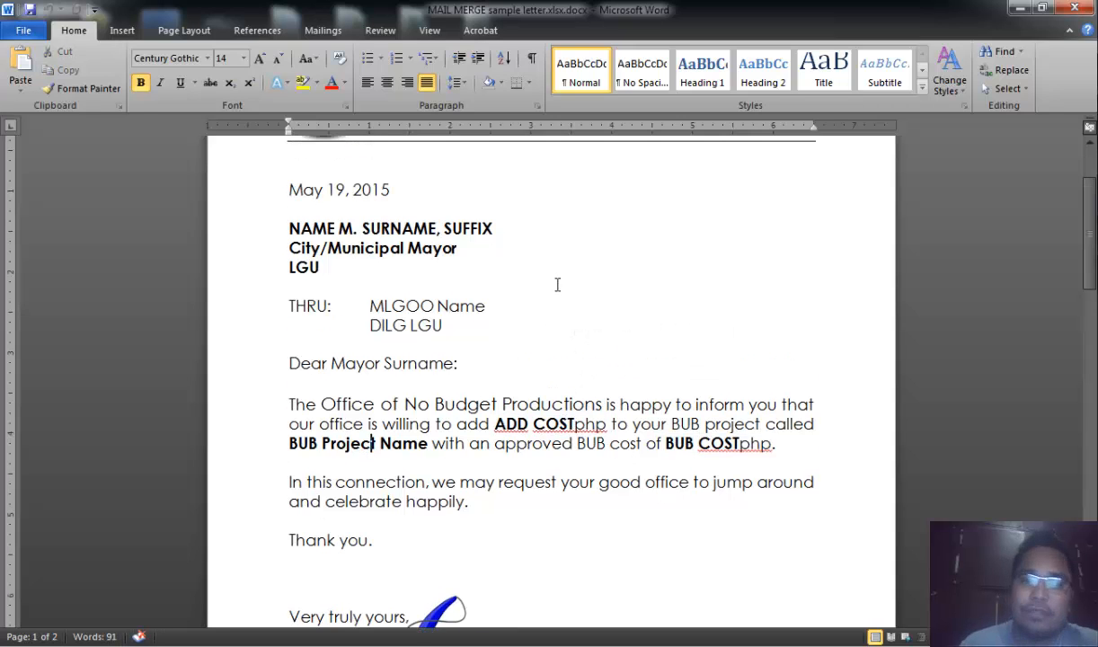
scroll(627, 334, down, 2)
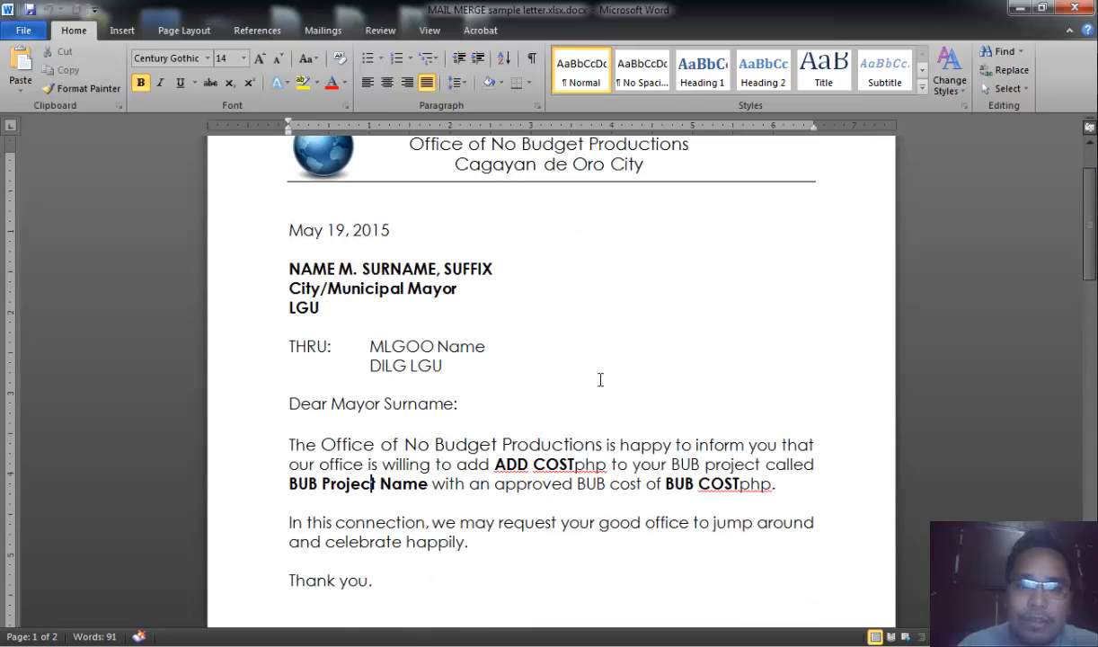
scroll(600, 379, down, 1)
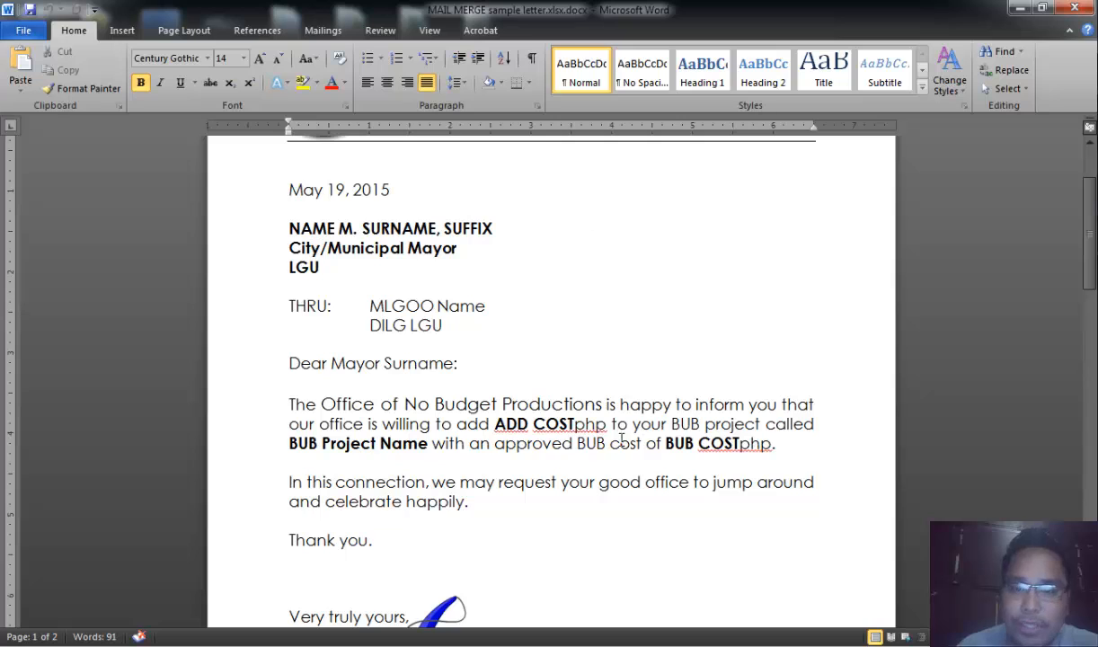
scroll(709, 388, down, 1)
scroll(725, 388, up, 1)
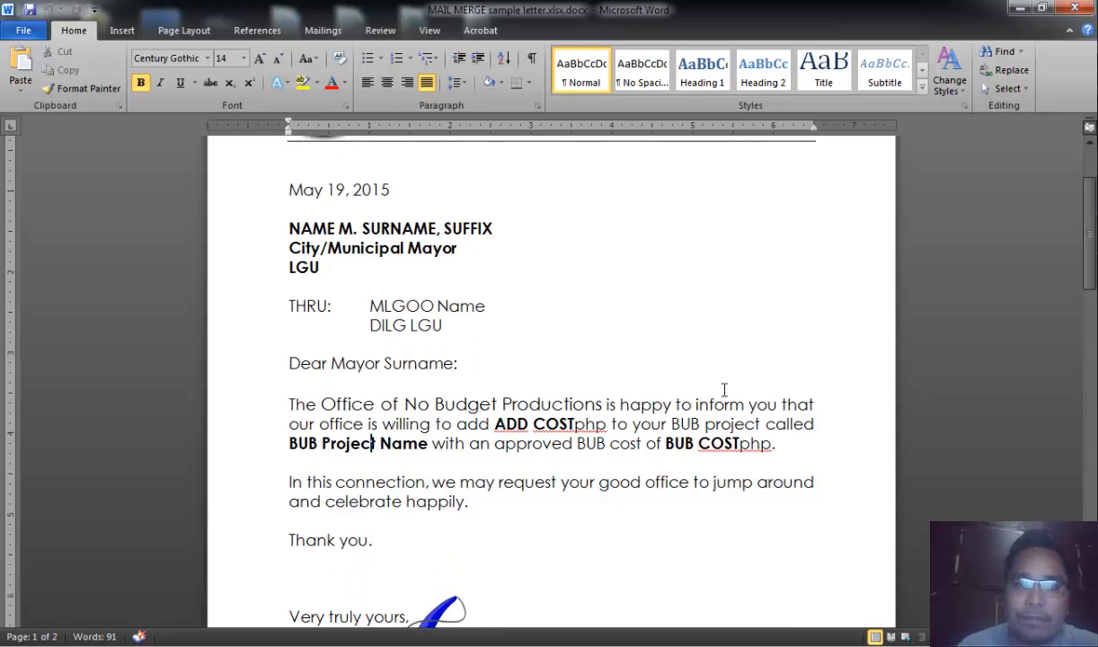
drag(289, 228, 464, 233)
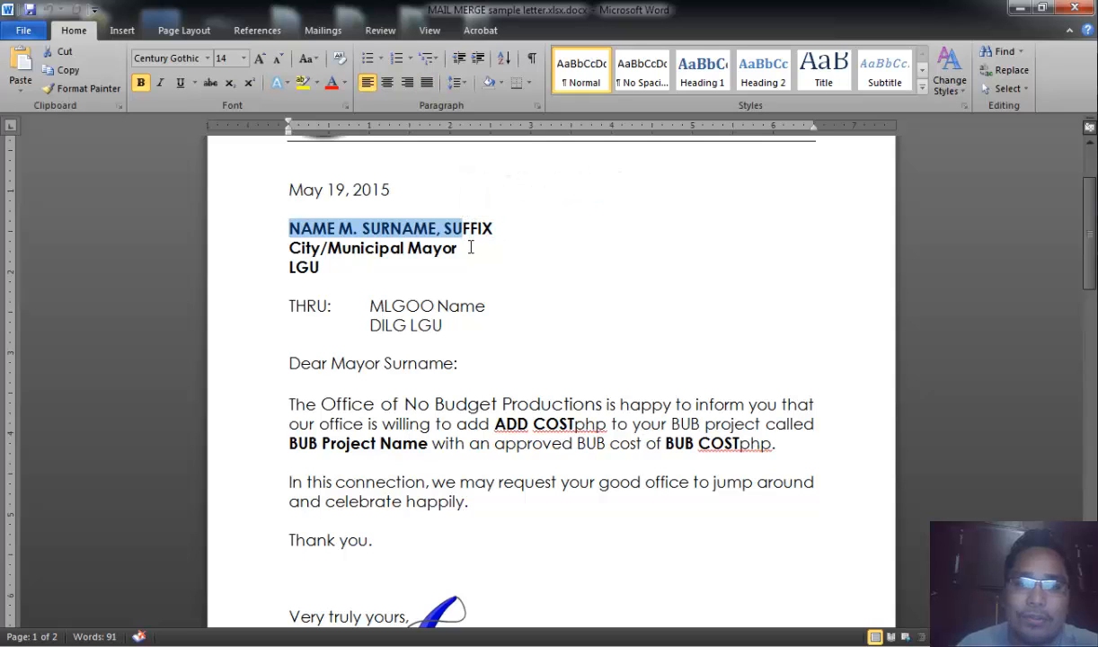
click(468, 245)
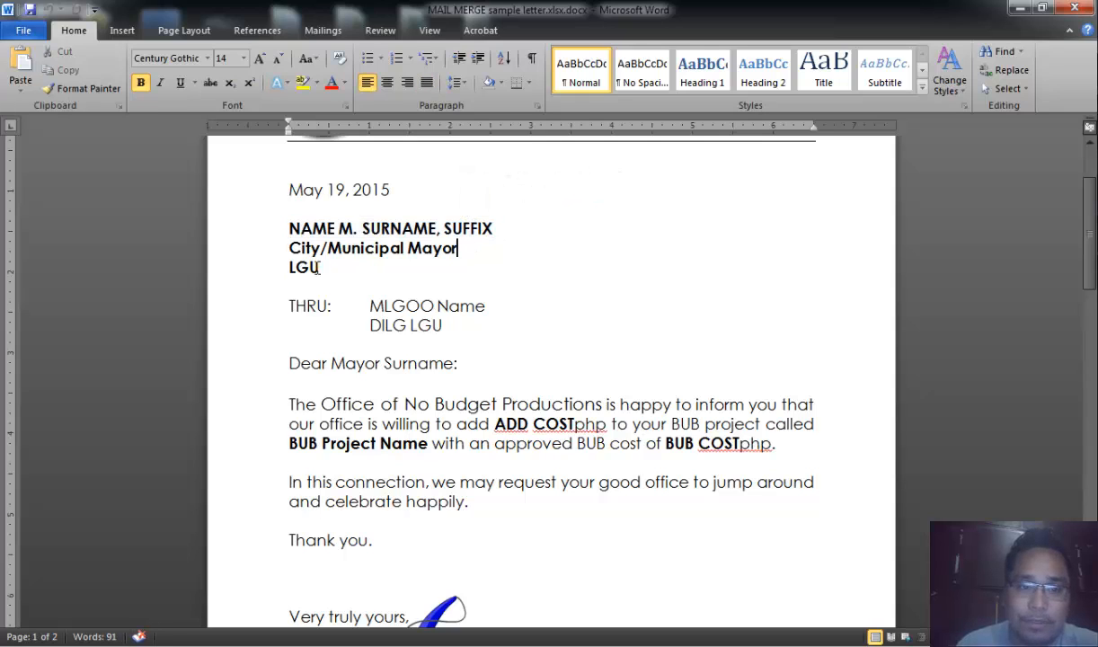
click(463, 305)
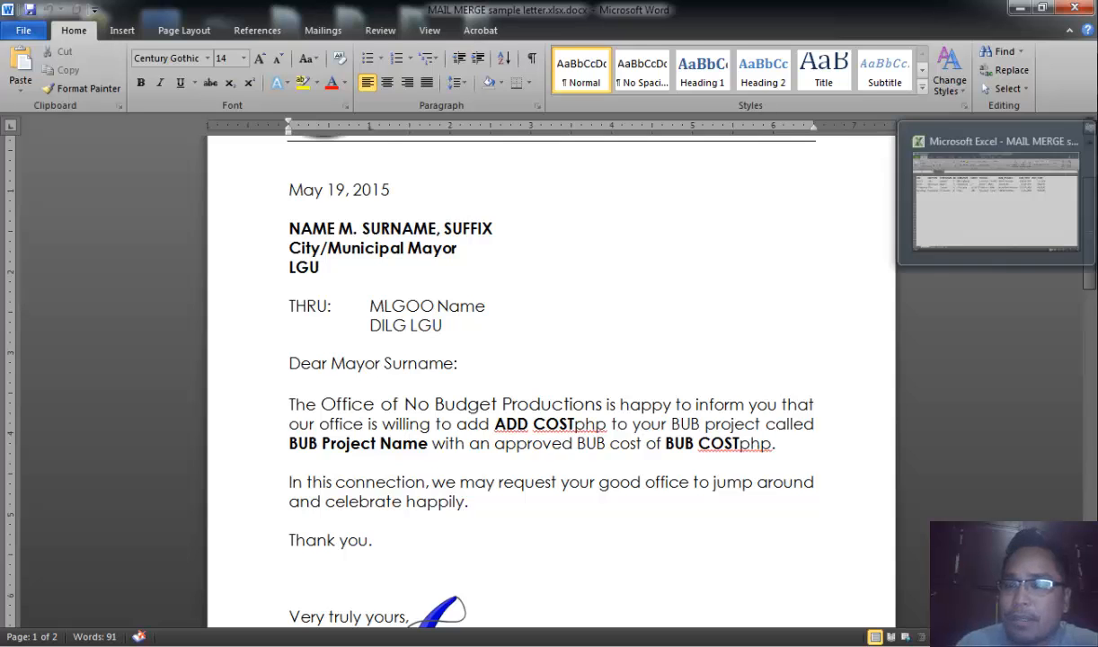
- Switch to the MAIL MERGE sample data workbook to view the data source columns, then return to the letter
click(921, 226)
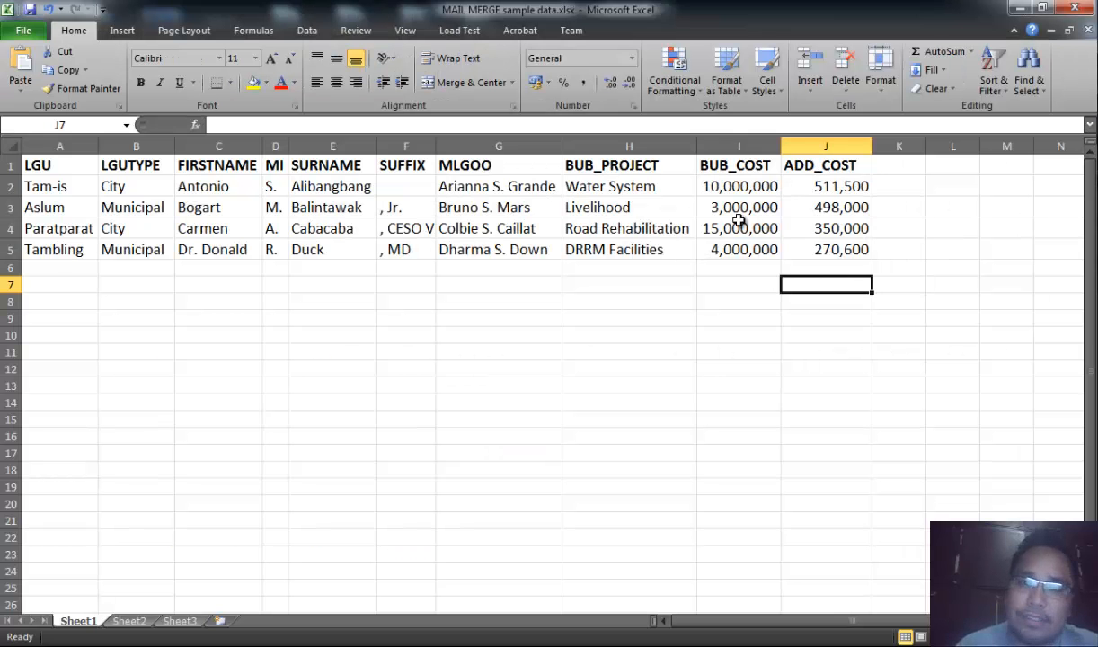
key(alt+Tab)
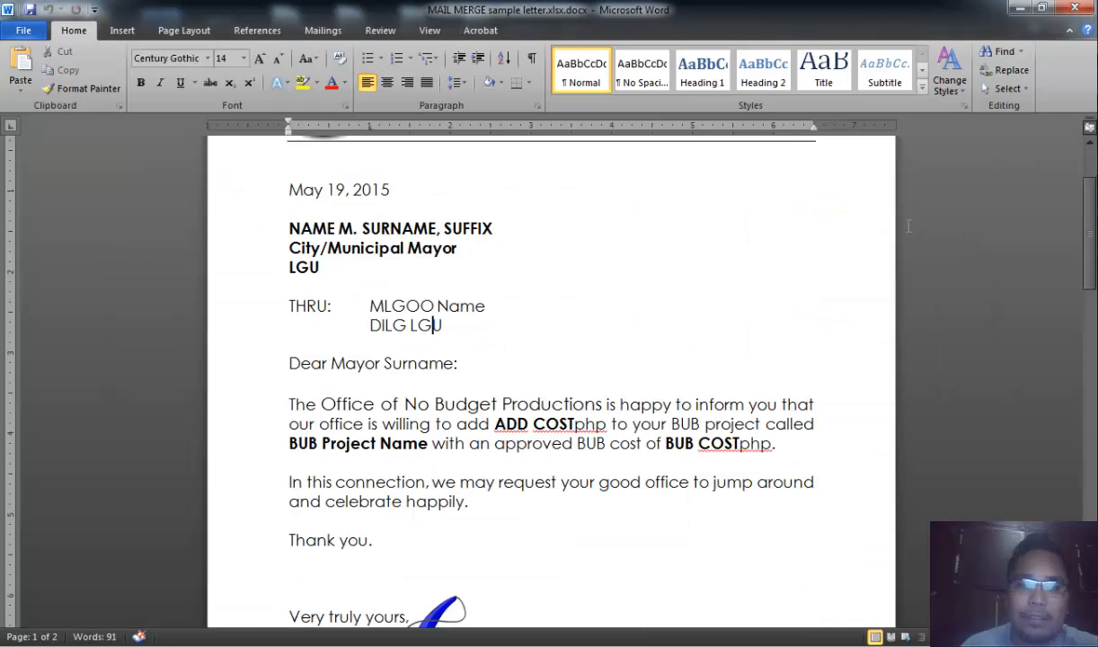
- Compare the recipient name line with the FIRSTNAME, MI, SURNAME and SUFFIX columns of the data workbook
drag(288, 228, 456, 232)
key(alt+Tab)
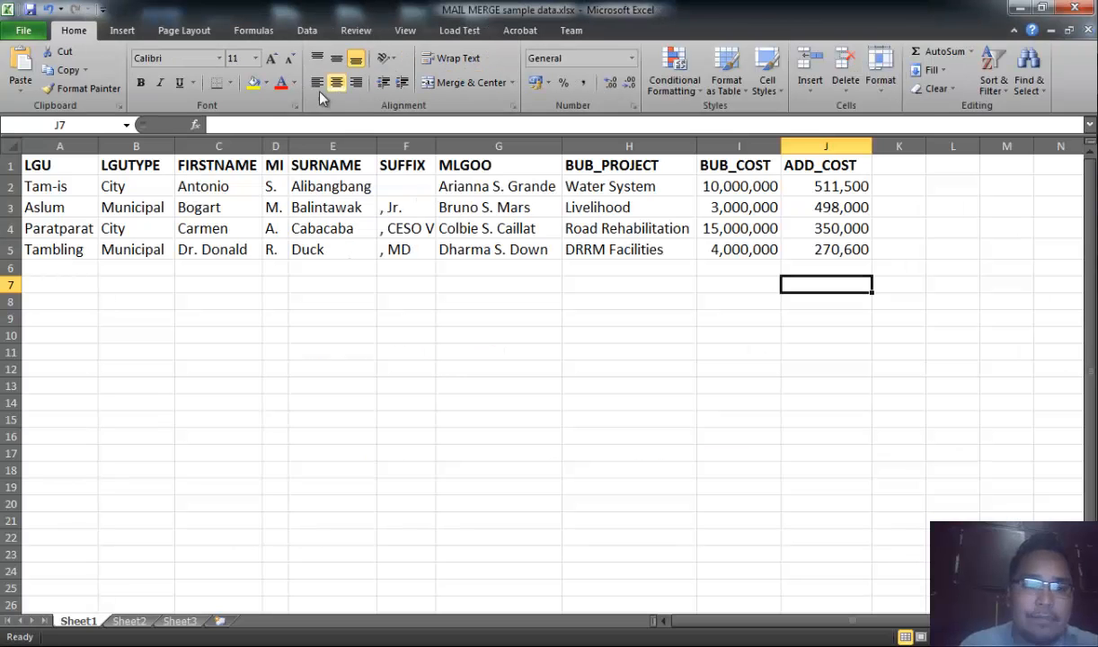
click(234, 146)
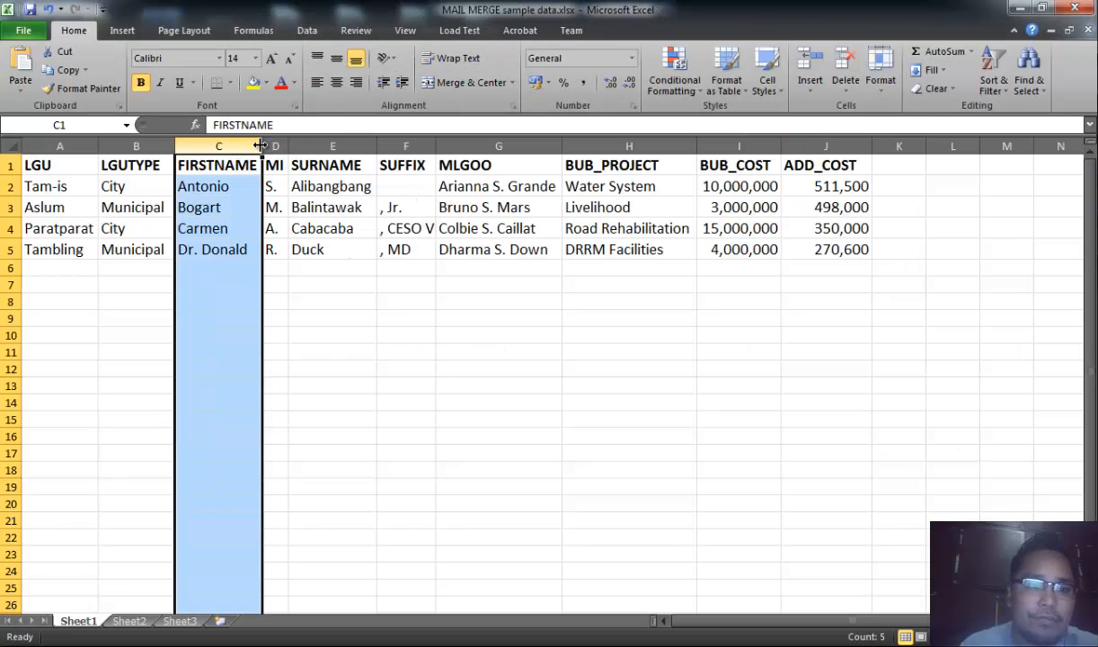
click(275, 145)
click(328, 145)
click(406, 144)
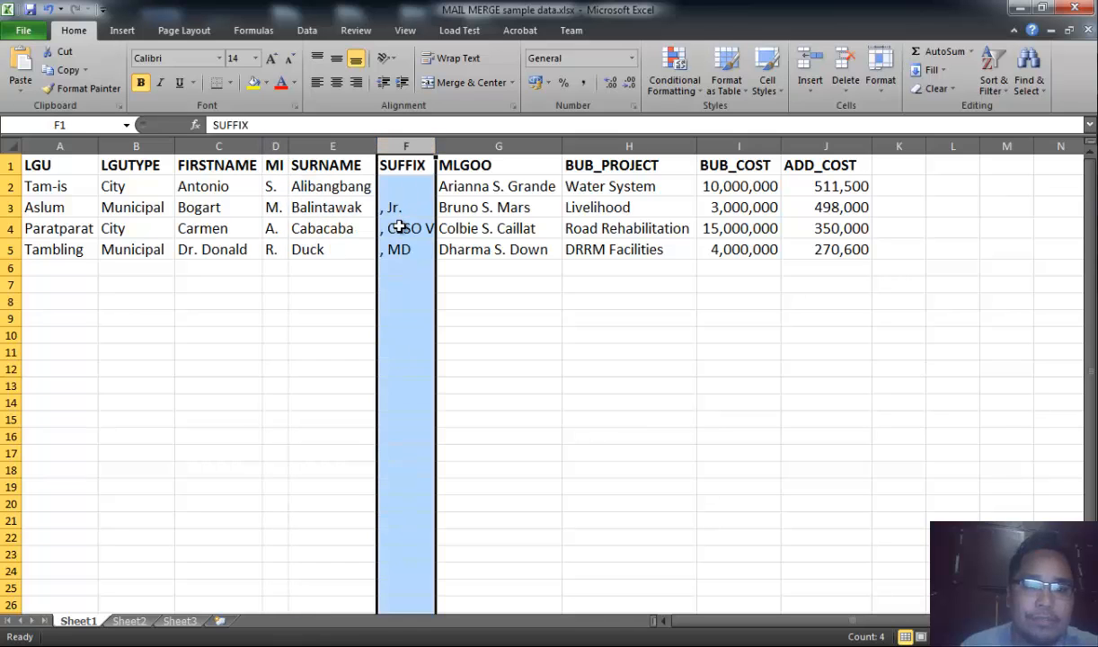
click(396, 226)
click(395, 207)
click(404, 230)
click(422, 255)
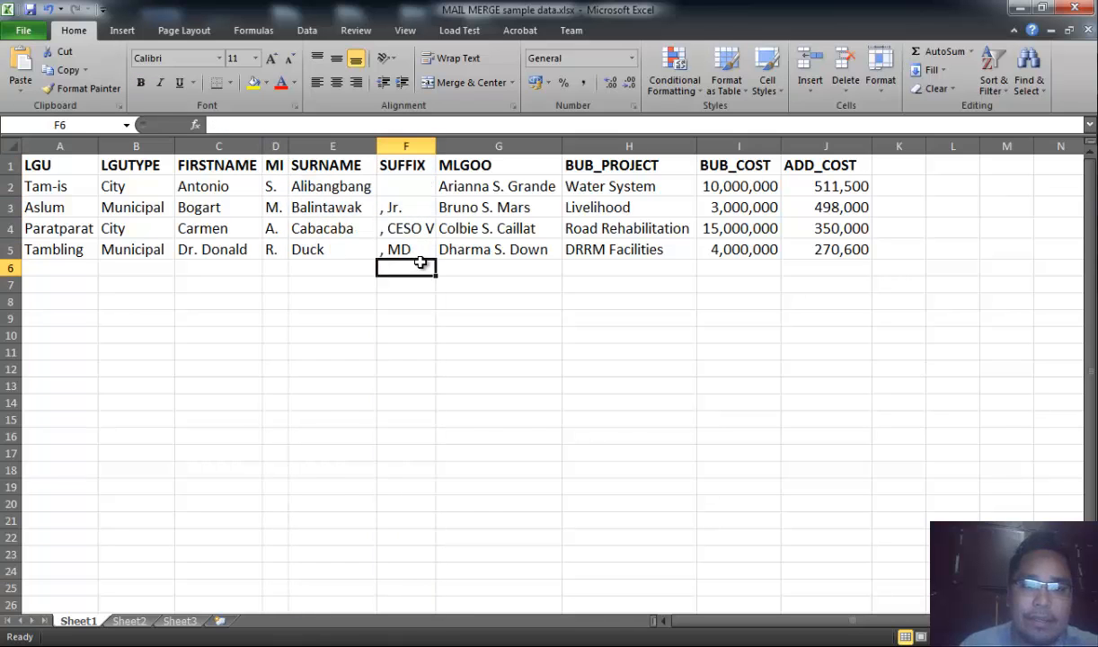
- Compare the City/Municipal and LGU placeholders in the letter with the LGUTYPE and LGU columns
key(alt+Tab)
drag(290, 248, 362, 243)
key(alt+Tab)
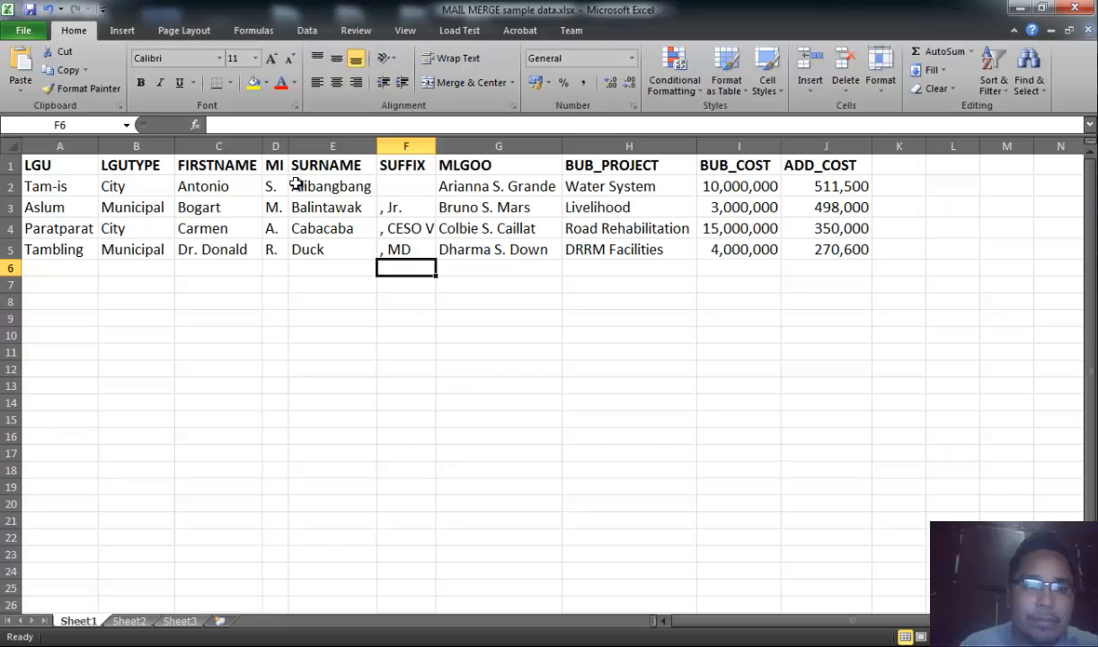
click(136, 145)
key(alt+Tab)
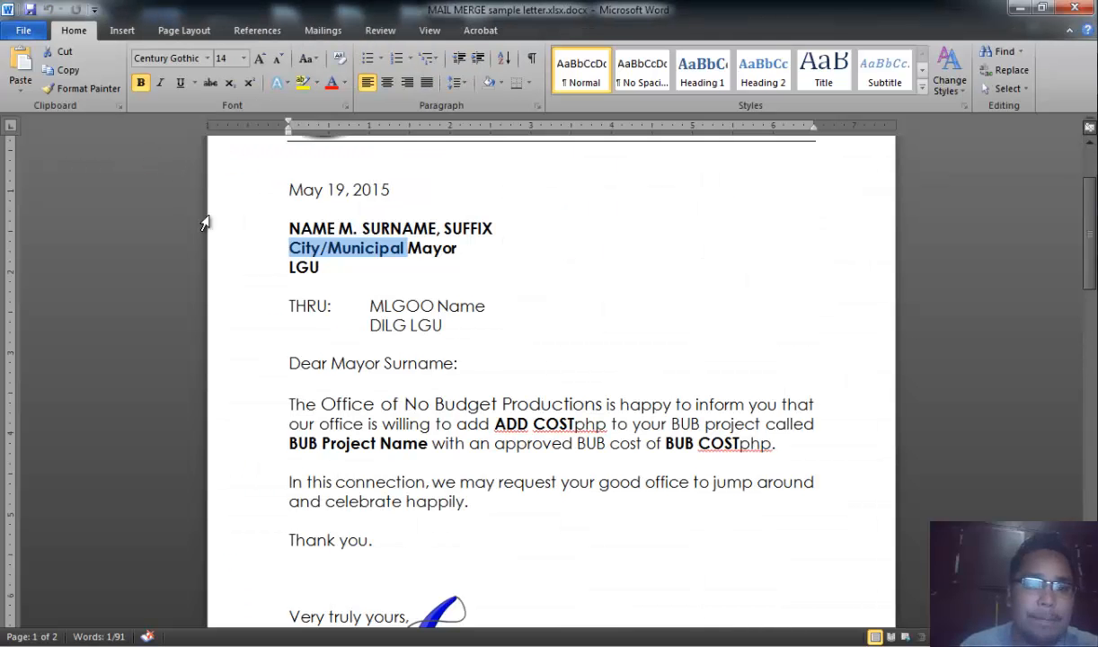
click(329, 266)
key(alt+Tab)
click(59, 146)
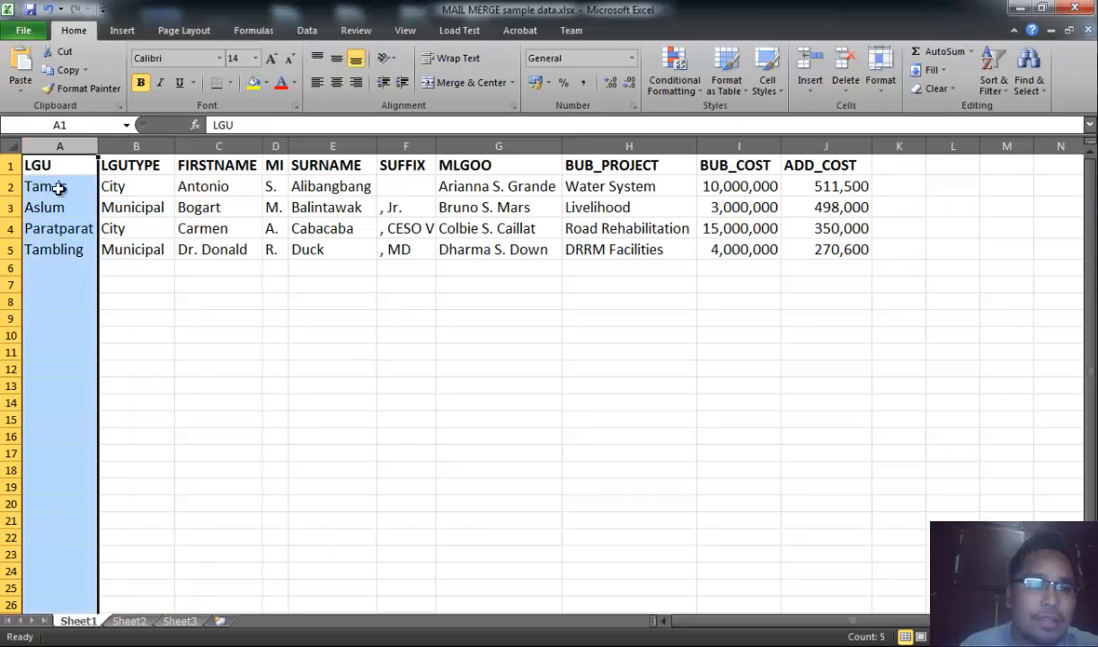
key(alt+Tab)
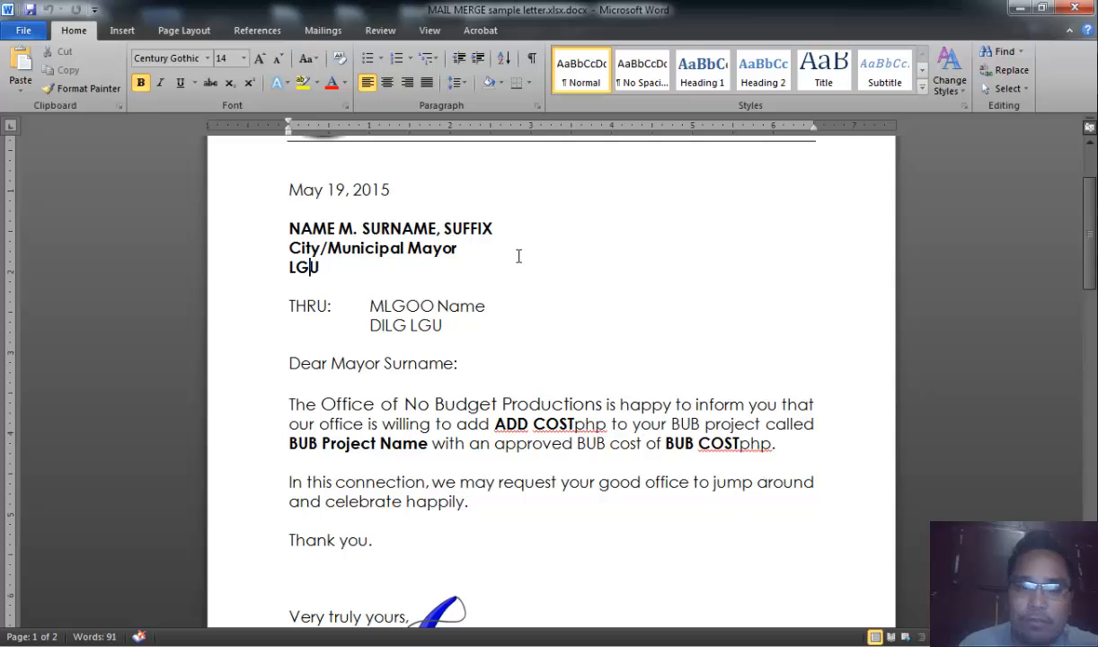
- Review the workbook's header row of column names that will serve as merge fields
key(alt+Tab)
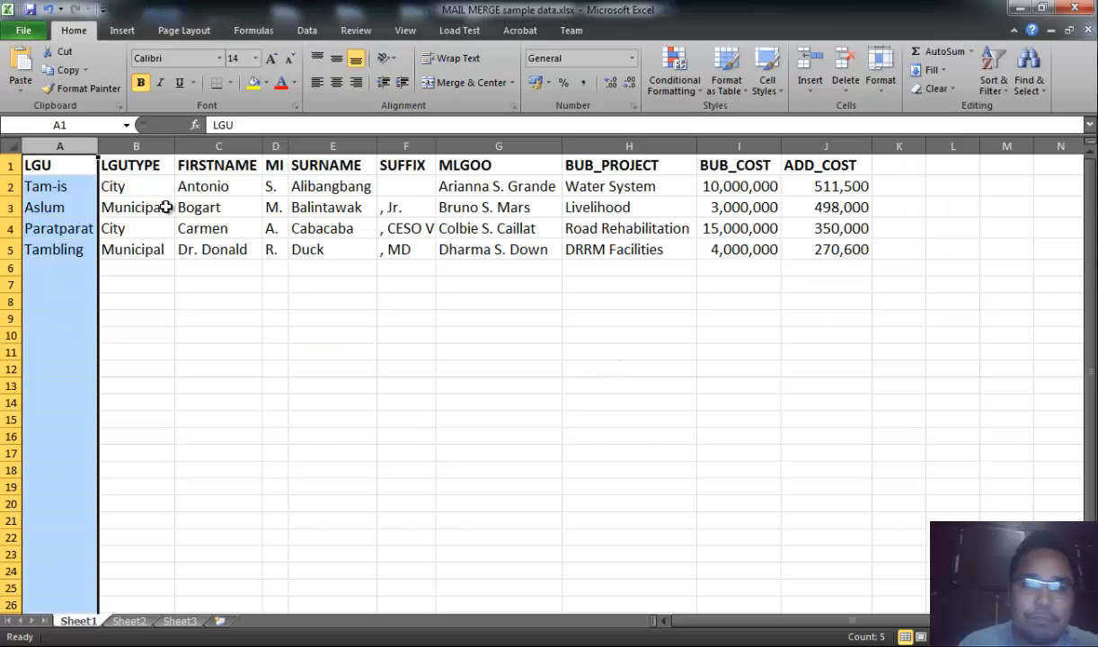
click(110, 185)
click(43, 167)
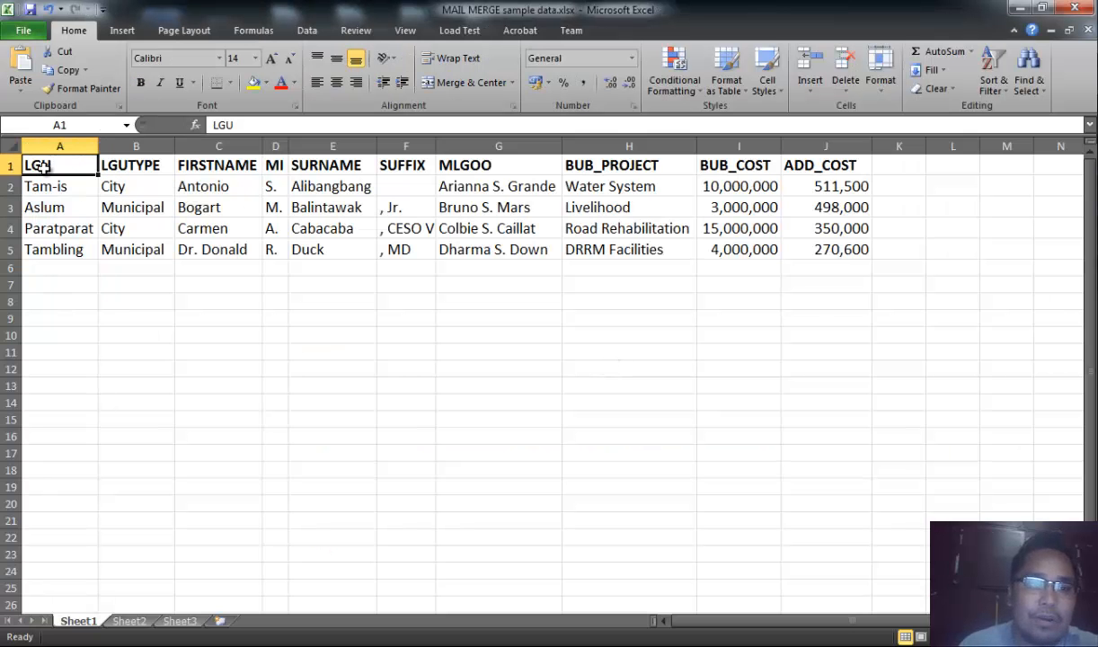
drag(42, 166, 822, 166)
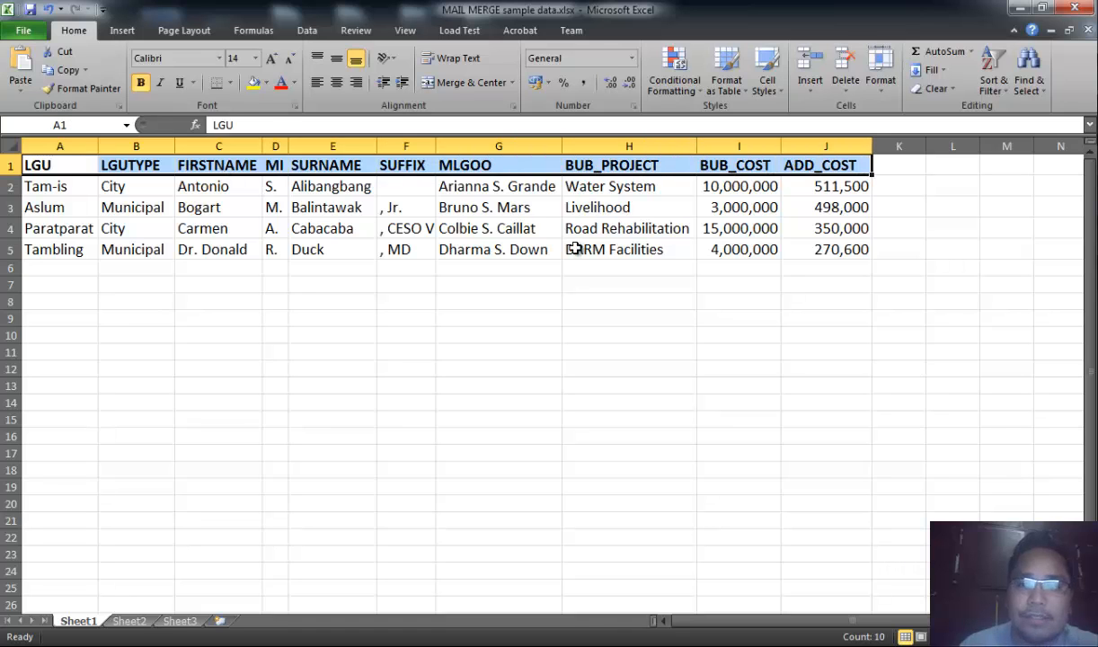
click(575, 249)
click(63, 168)
key(alt+Tab)
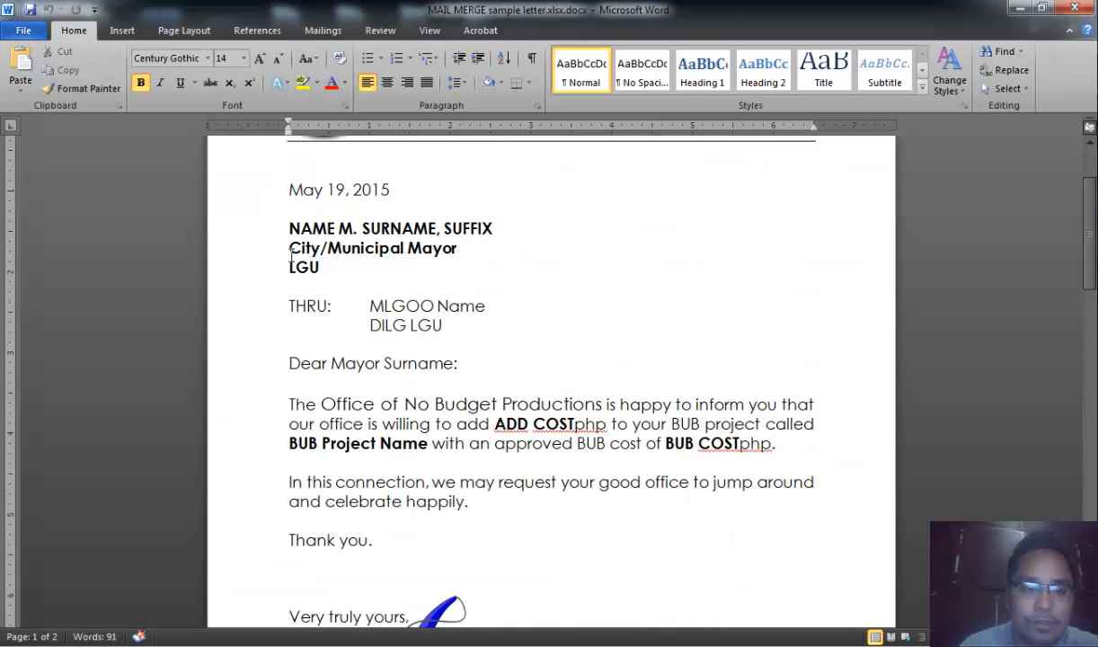
- Compare the BUB COST and ADD COST placeholders in the letter with the BUB_COST and ADD_COST columns
key(alt+Tab)
key(alt+Tab)
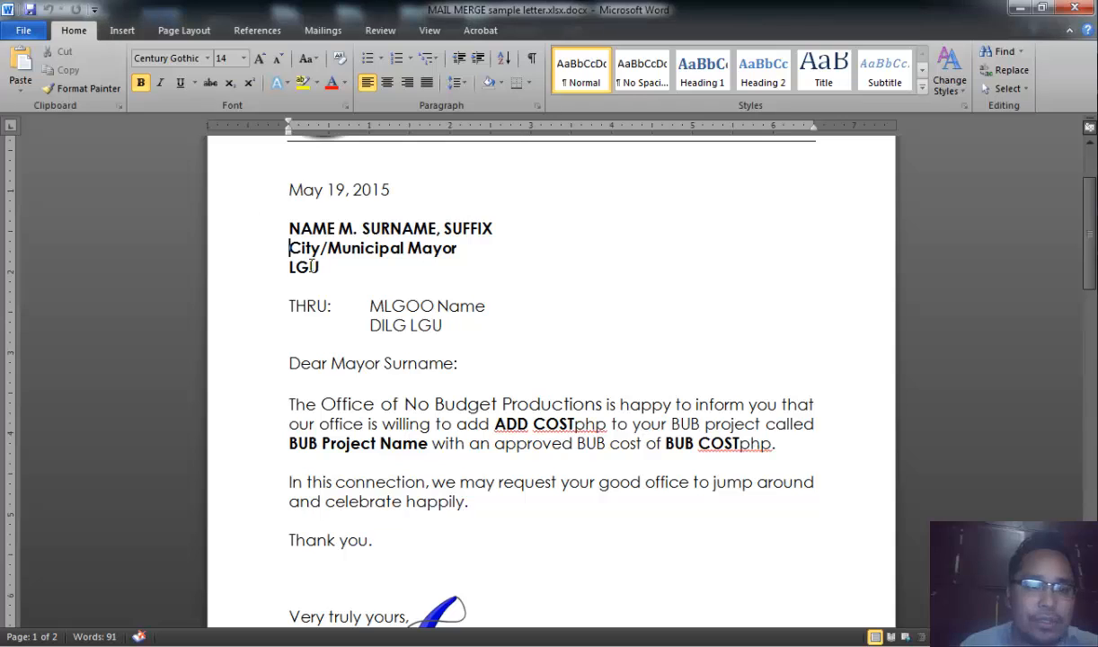
key(alt+Tab)
key(alt+Tab)
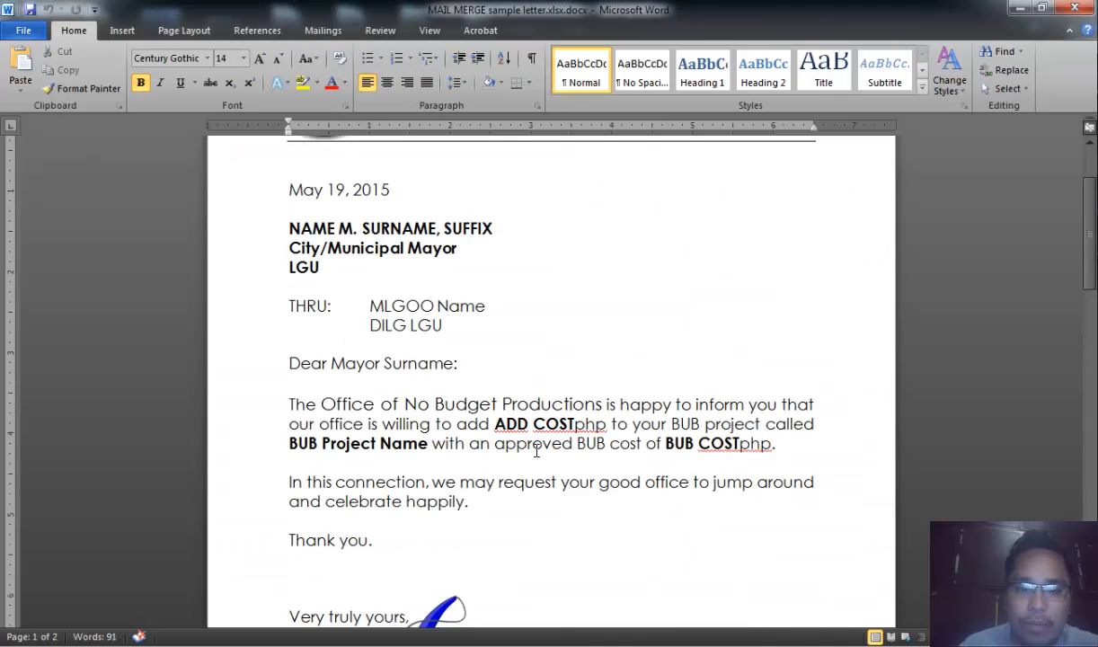
click(676, 442)
key(alt+Tab)
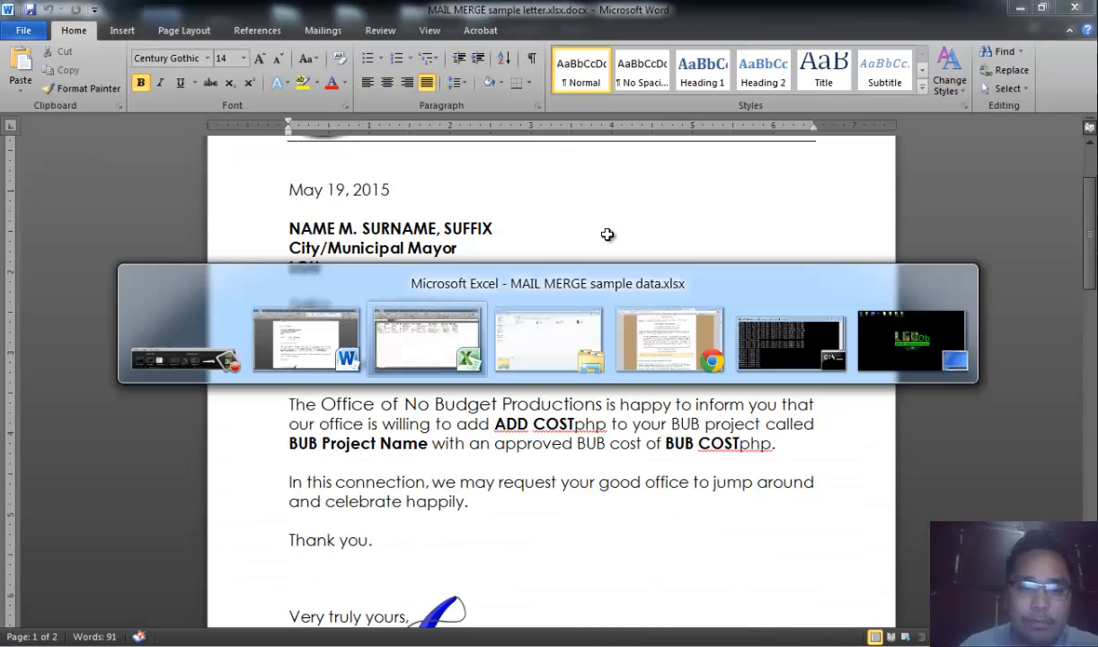
click(618, 146)
click(730, 148)
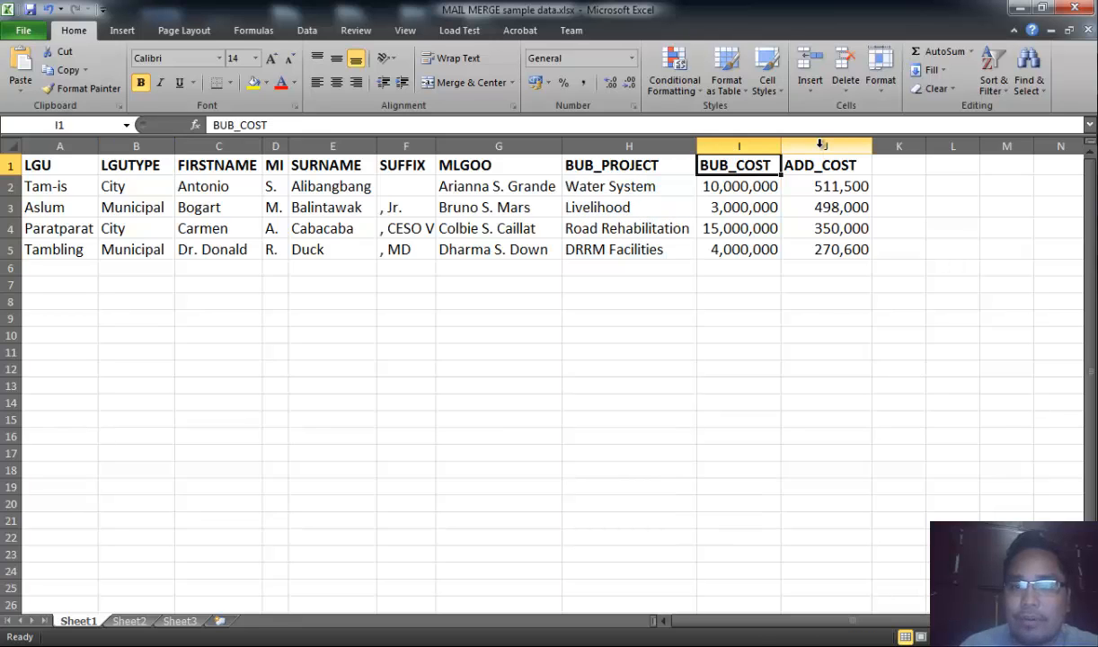
click(787, 143)
click(764, 249)
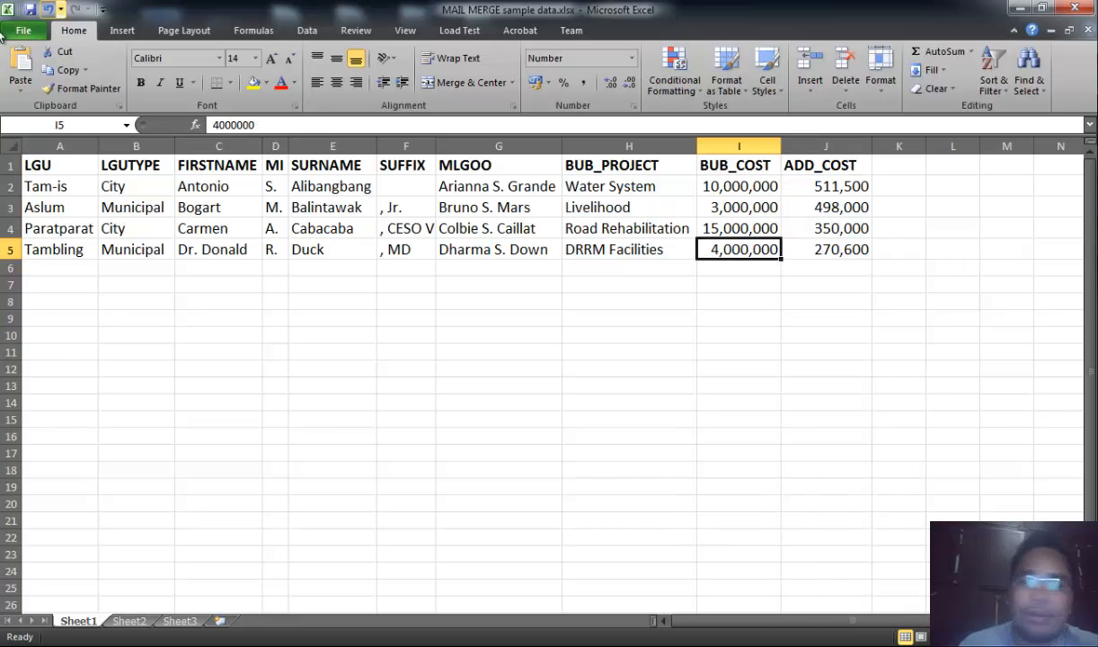
- Examine the workbook's data records and the empty rows beneath them
drag(50, 186, 829, 240)
click(616, 355)
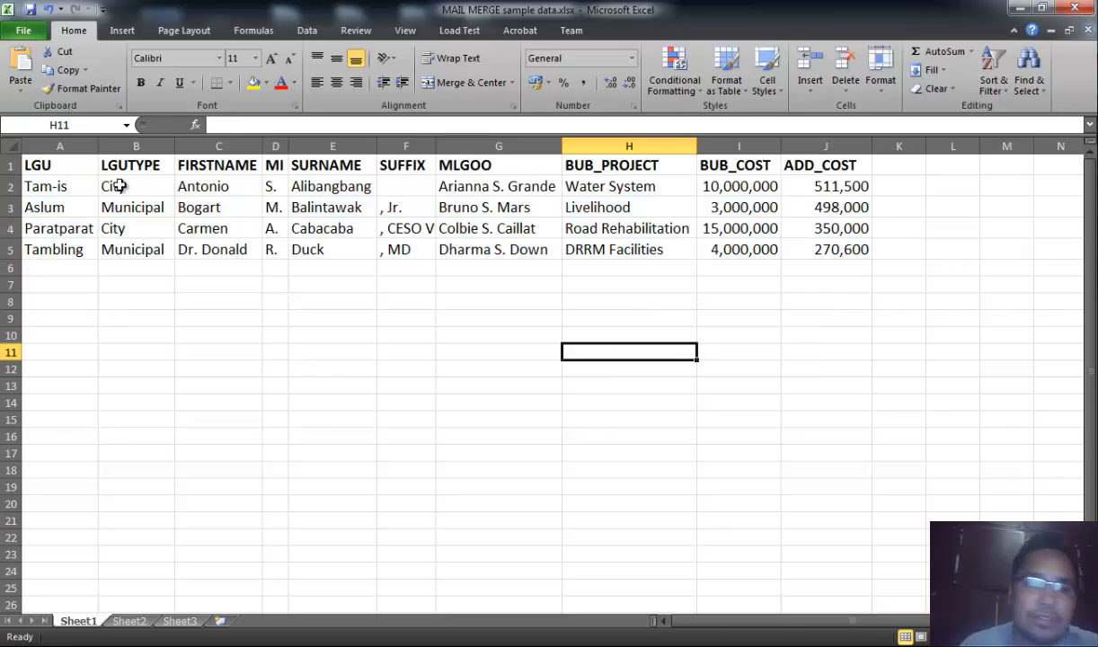
drag(70, 186, 343, 228)
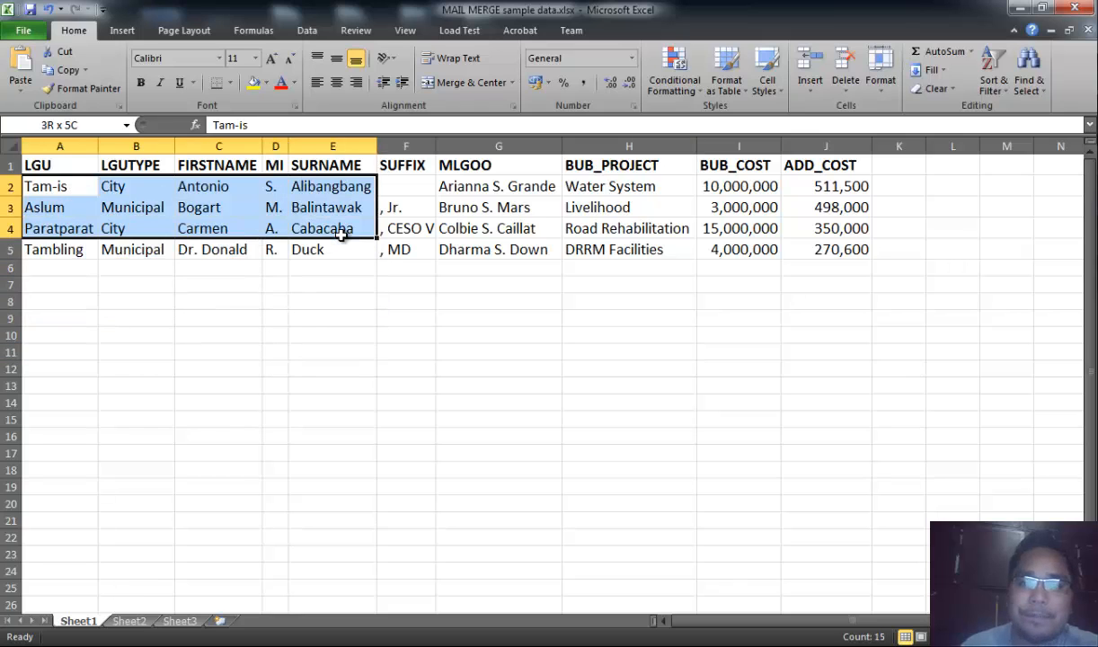
click(384, 283)
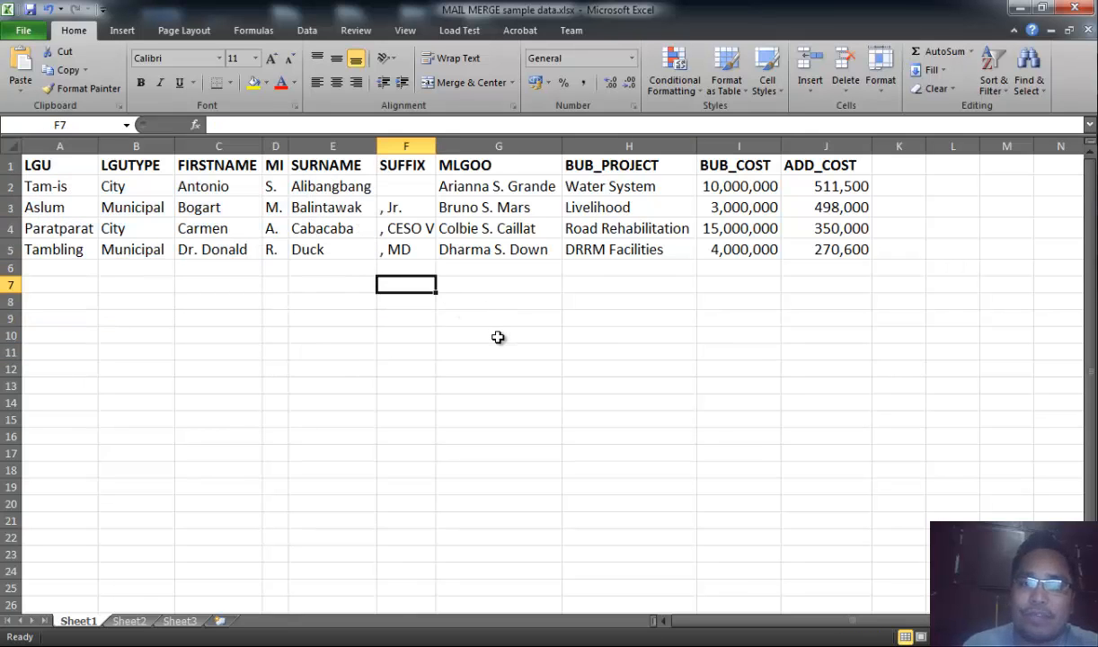
drag(39, 186, 799, 510)
click(694, 356)
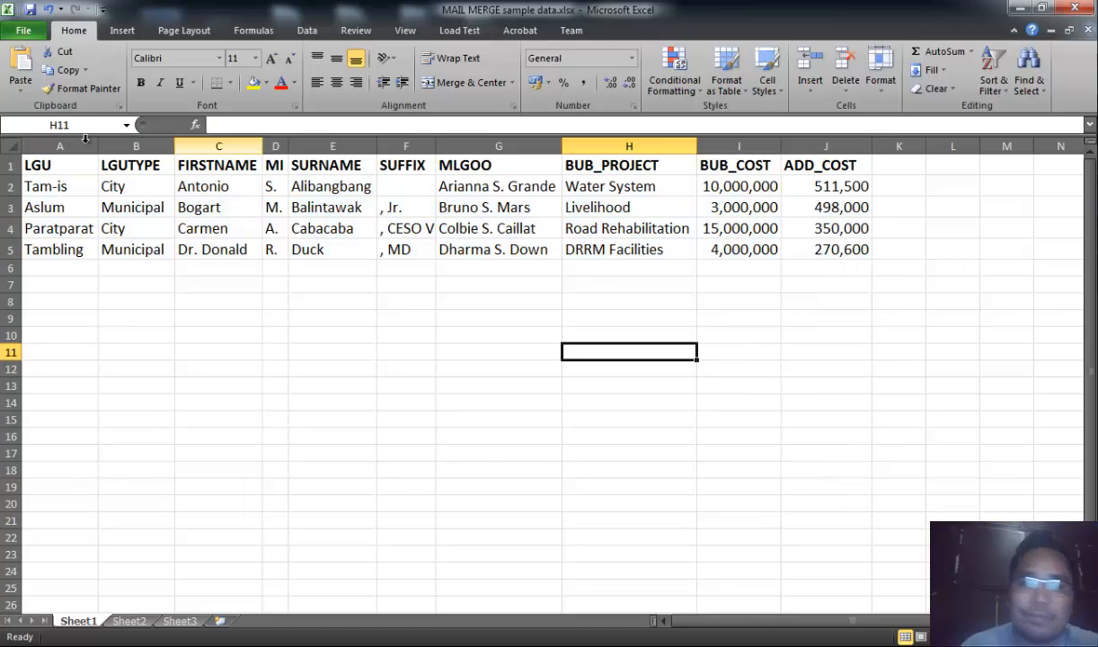
click(499, 318)
drag(60, 263, 797, 566)
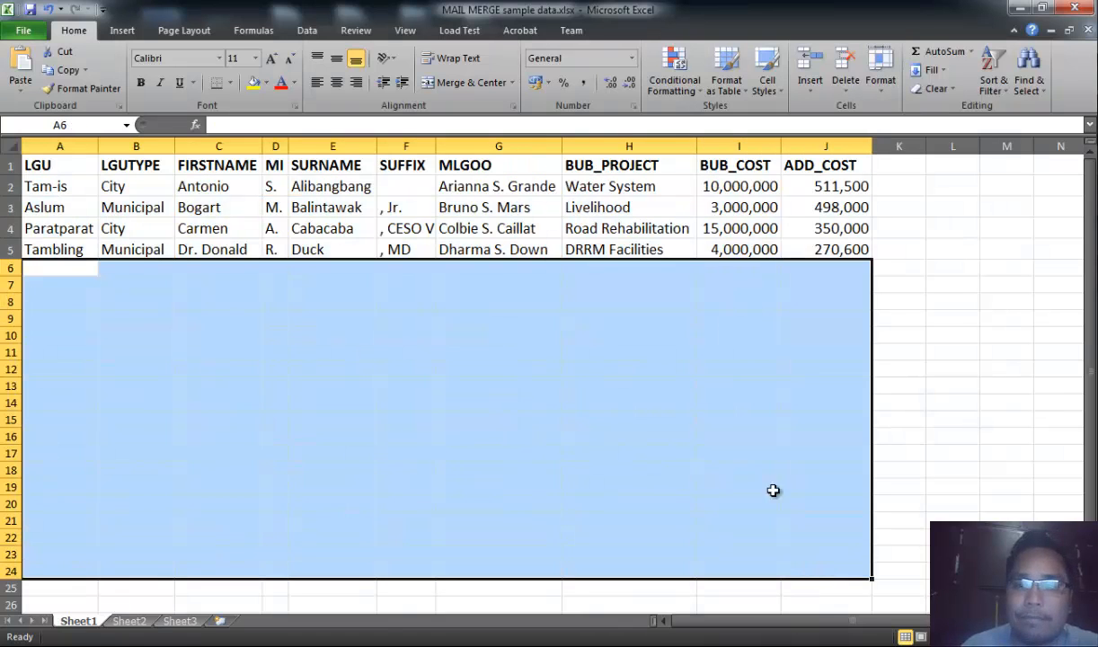
scroll(752, 420, down, 1)
scroll(752, 420, up, 1)
click(70, 186)
click(72, 165)
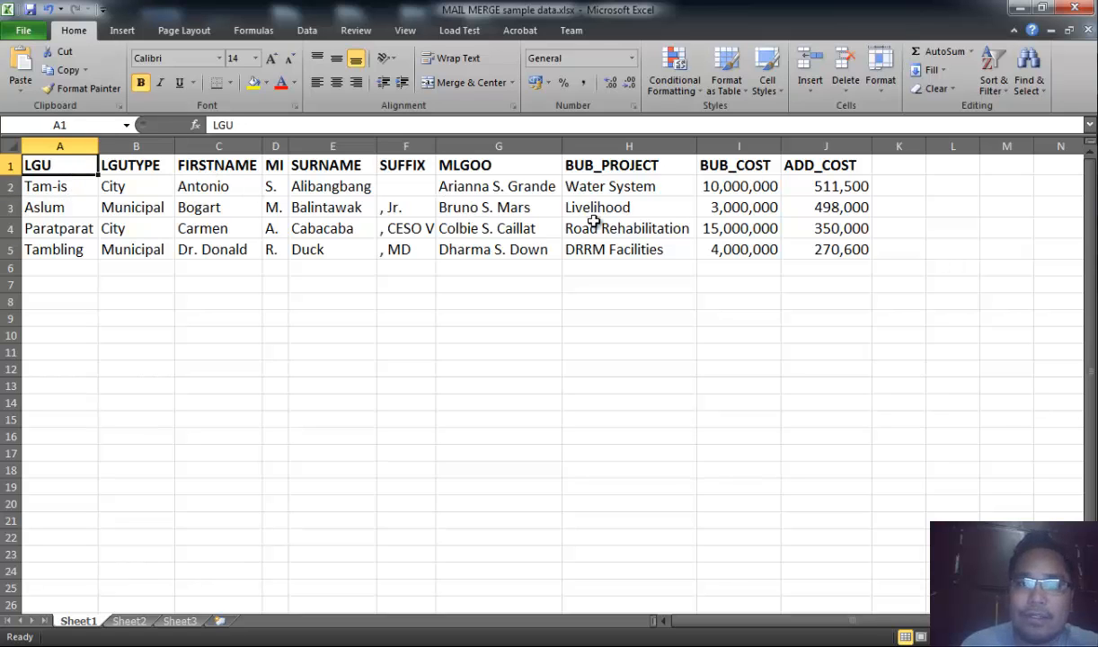
- Review the letterhead of the letter and the header row of the data workbook
key(alt+Tab)
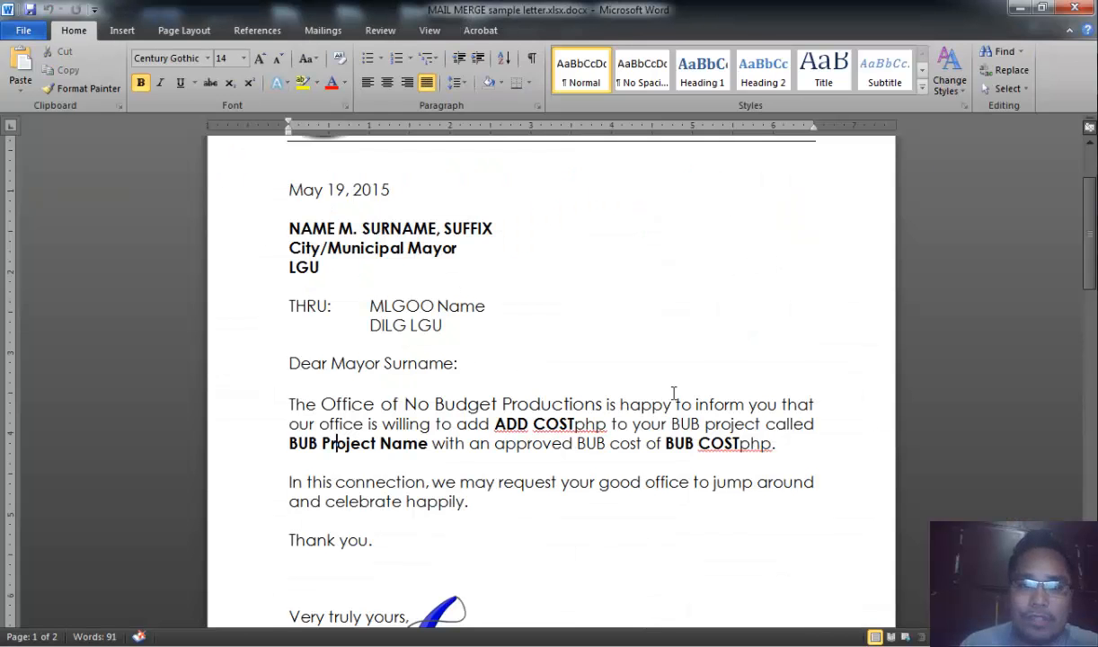
scroll(678, 290, up, 2)
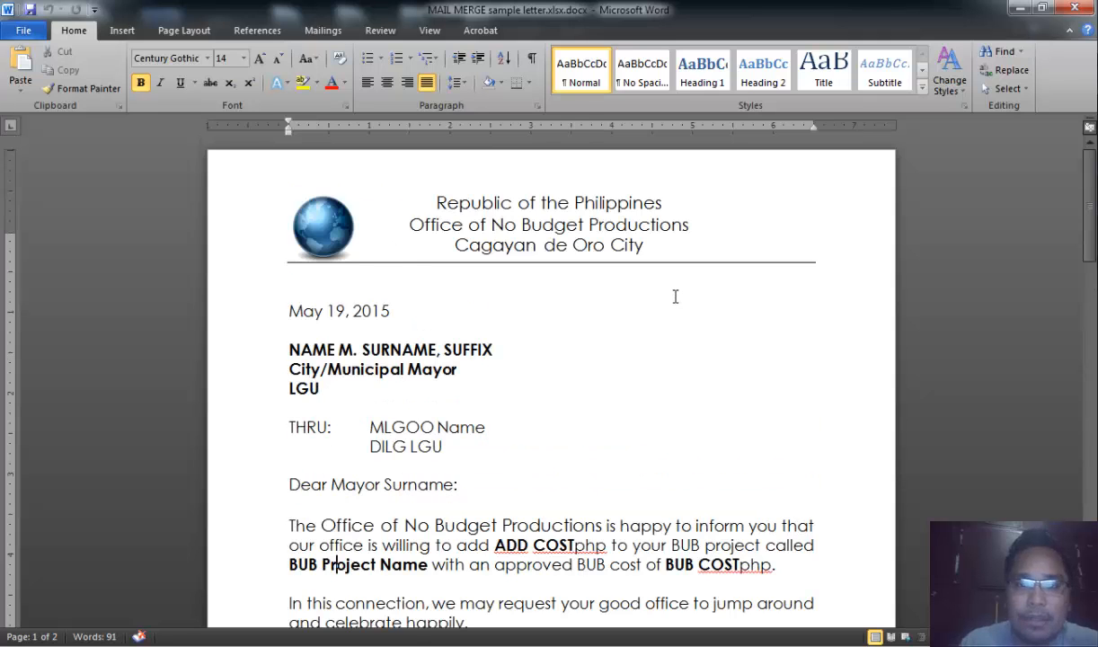
key(alt+Tab)
drag(41, 164, 816, 245)
key(alt+Tab)
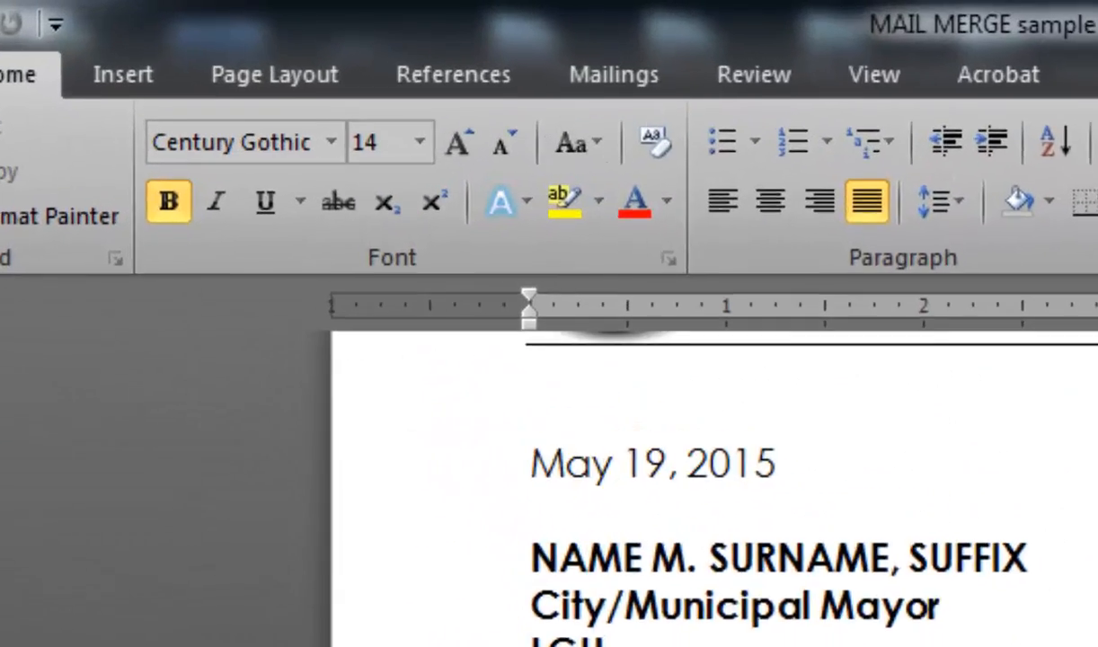
- Start a Letters mail merge for the sample letter document
click(323, 30)
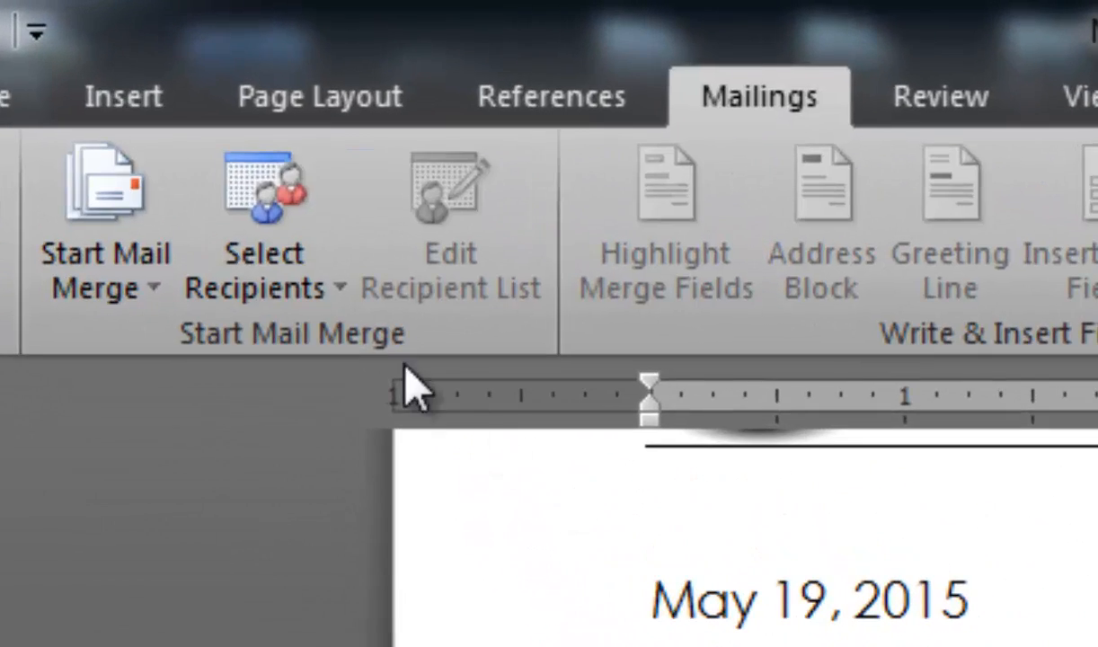
click(298, 288)
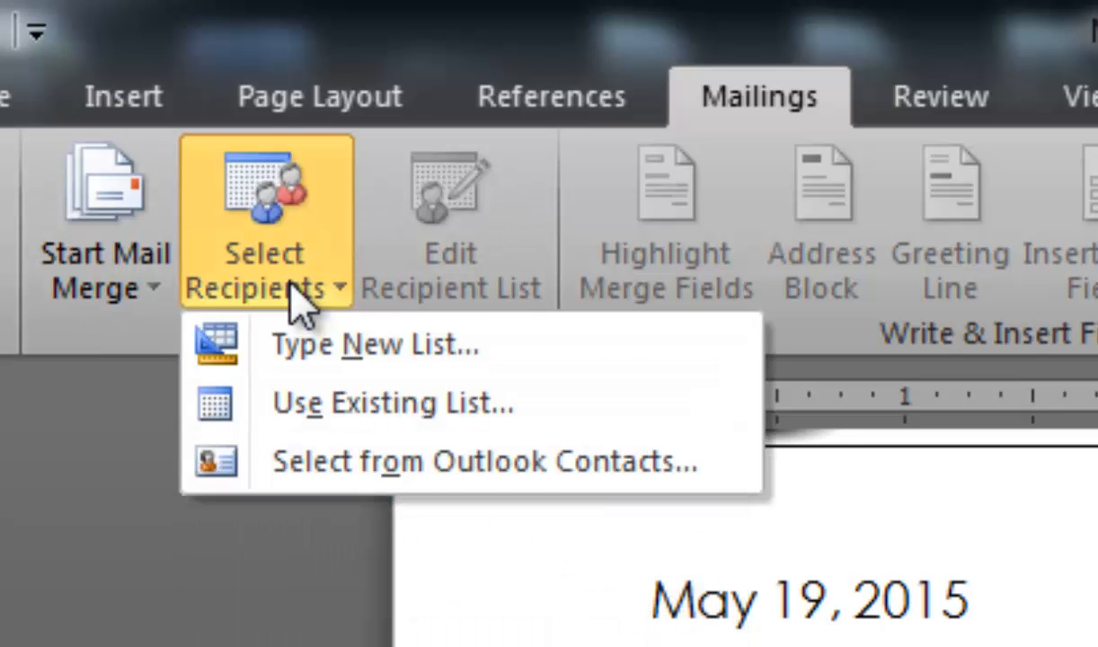
click(360, 49)
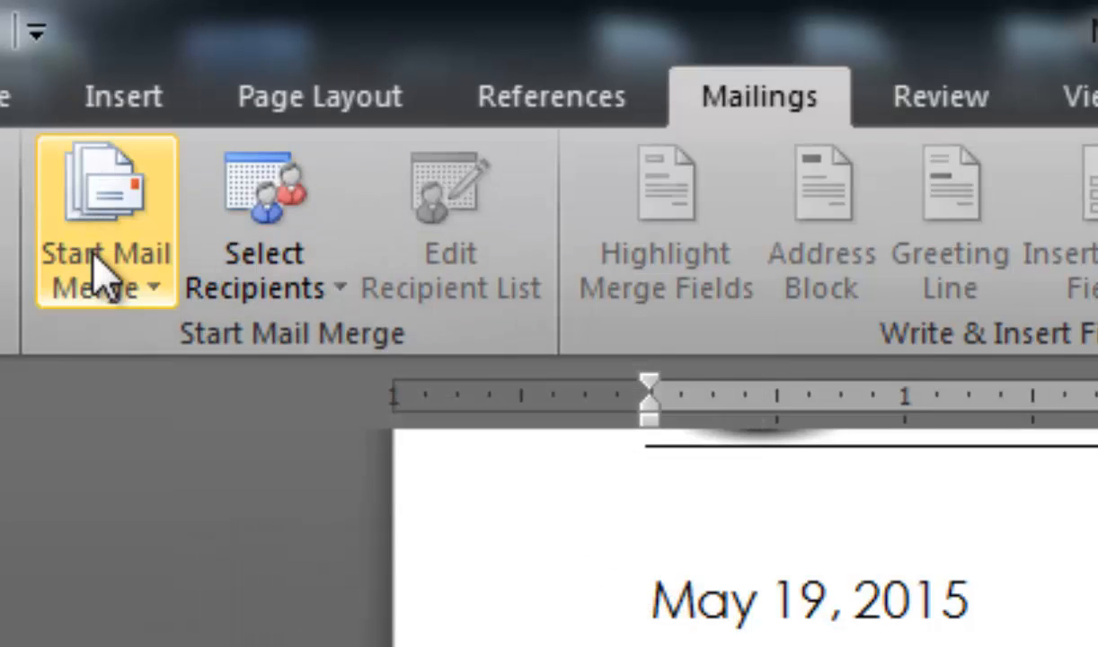
click(104, 287)
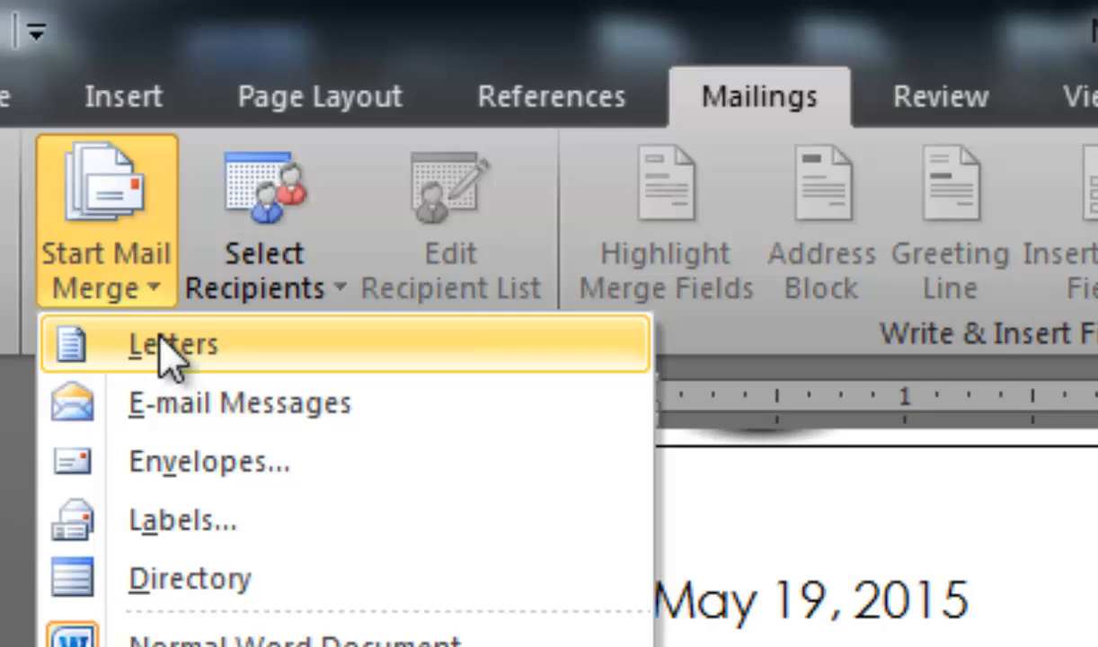
click(230, 55)
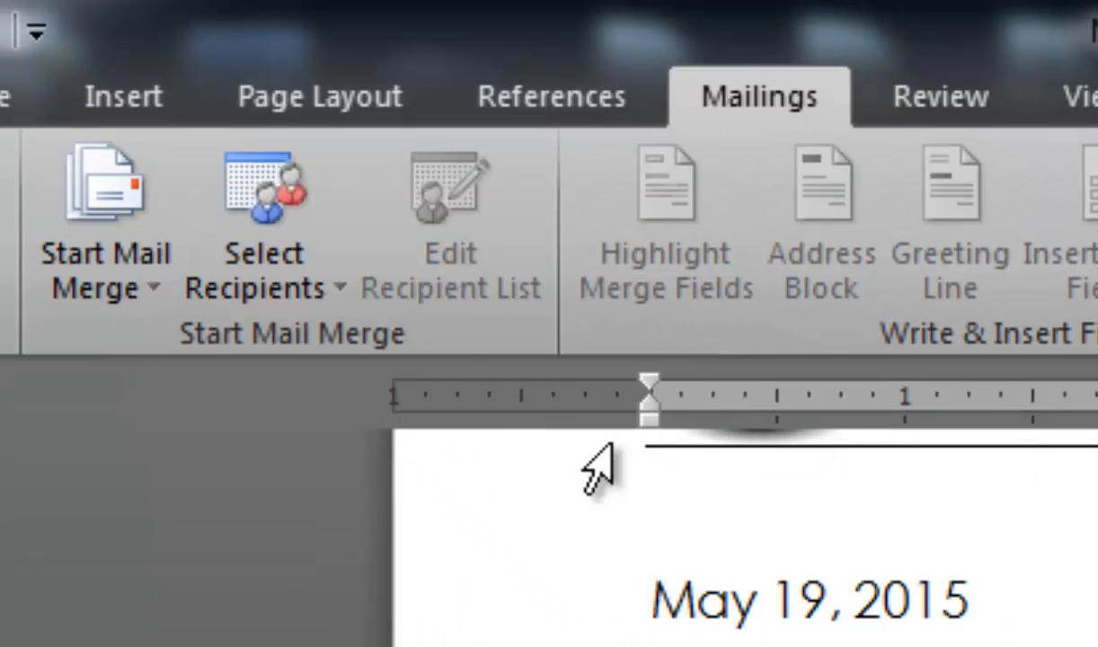
- Review the workbook's full data range including the header row
click(306, 287)
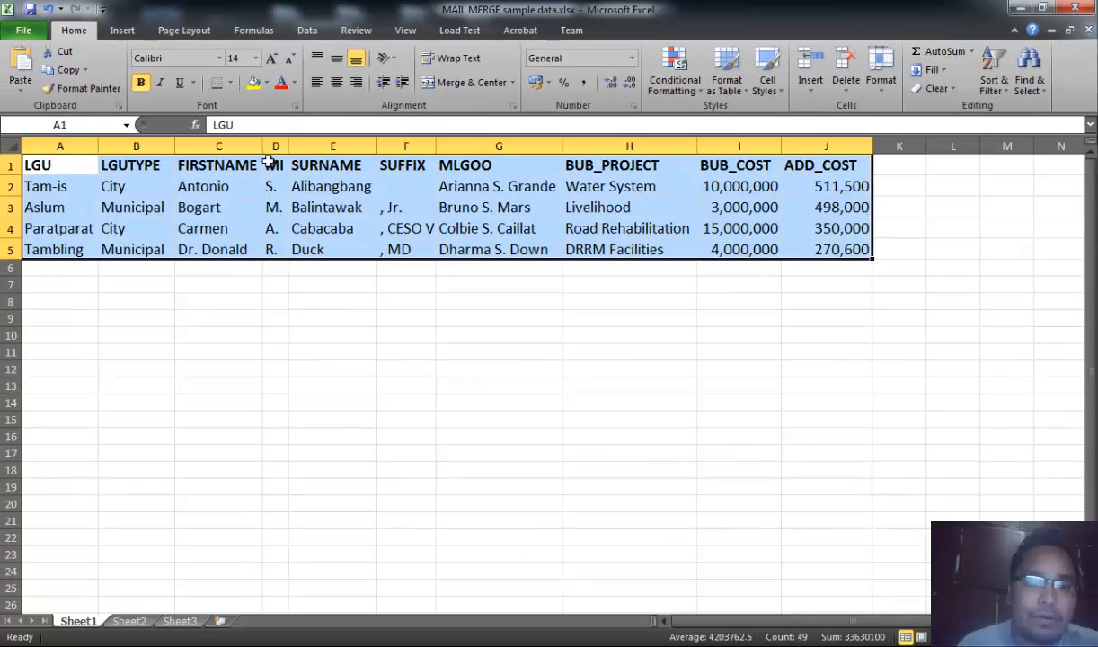
click(269, 229)
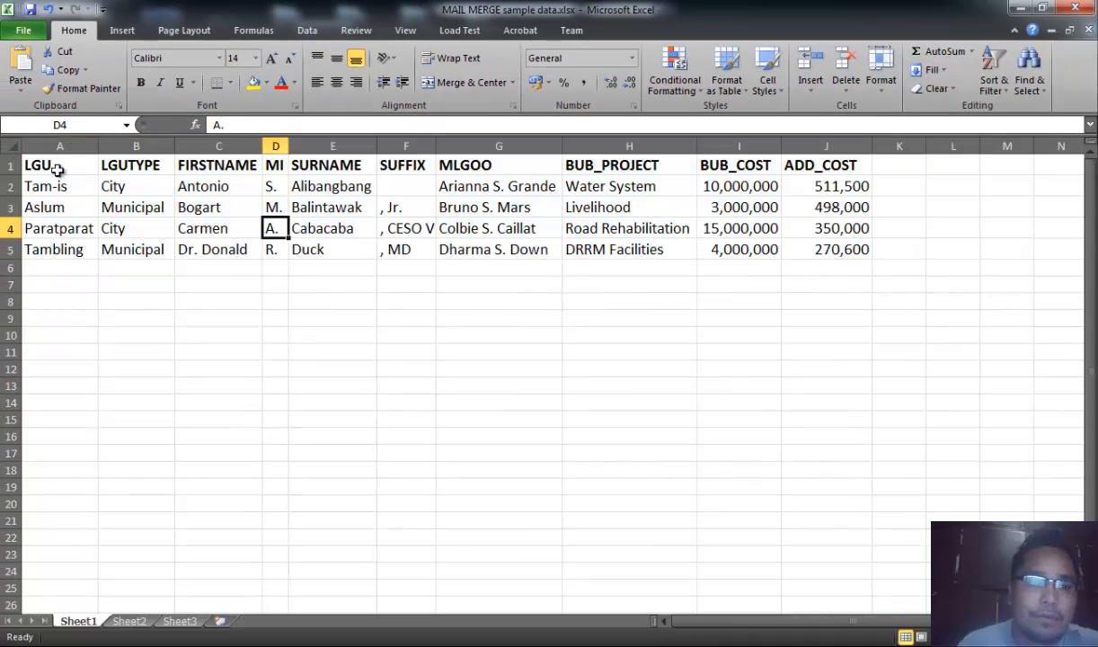
drag(54, 166, 863, 249)
click(903, 205)
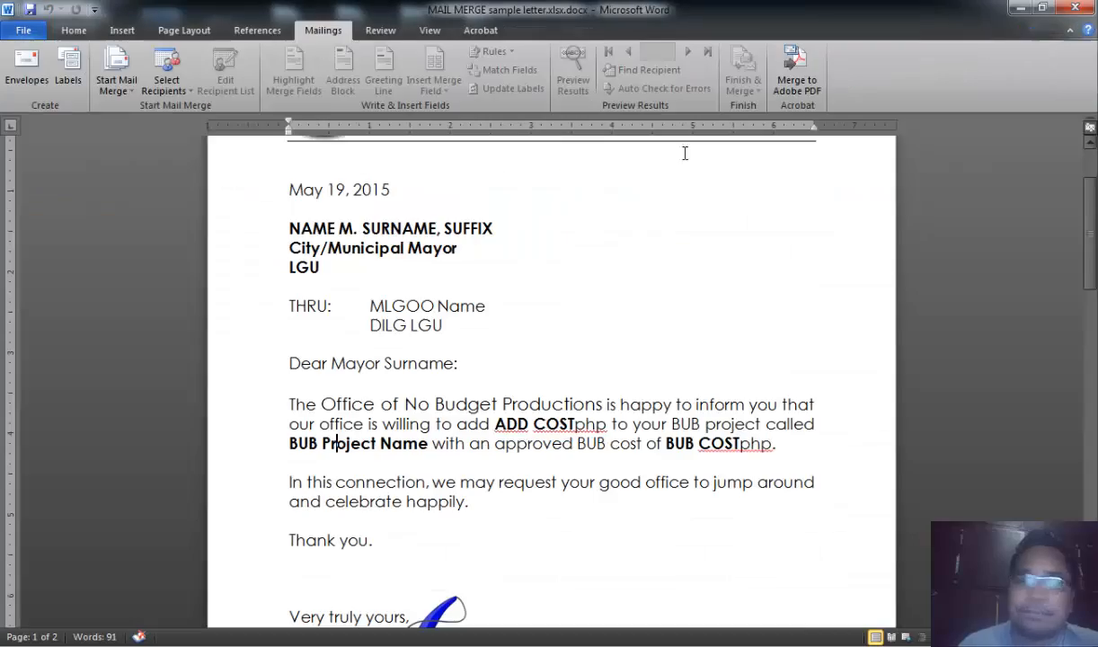
- Use the existing list MAIL MERGE sample data.xlsx, table Sheet1$ with column headers, as the mail merge recipients
click(162, 70)
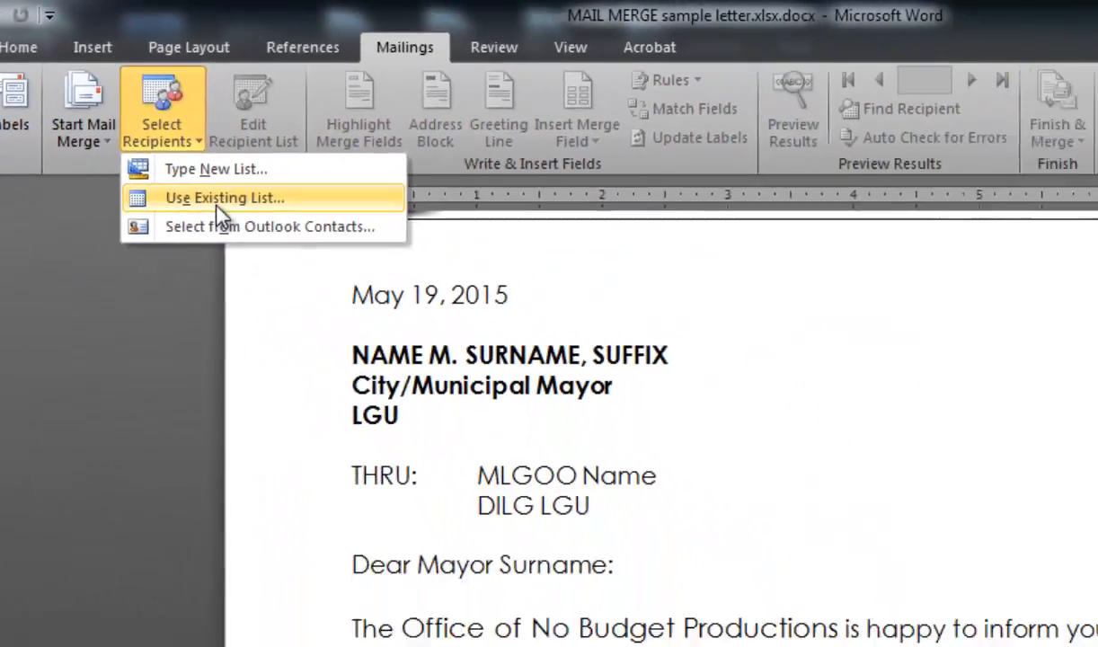
click(340, 313)
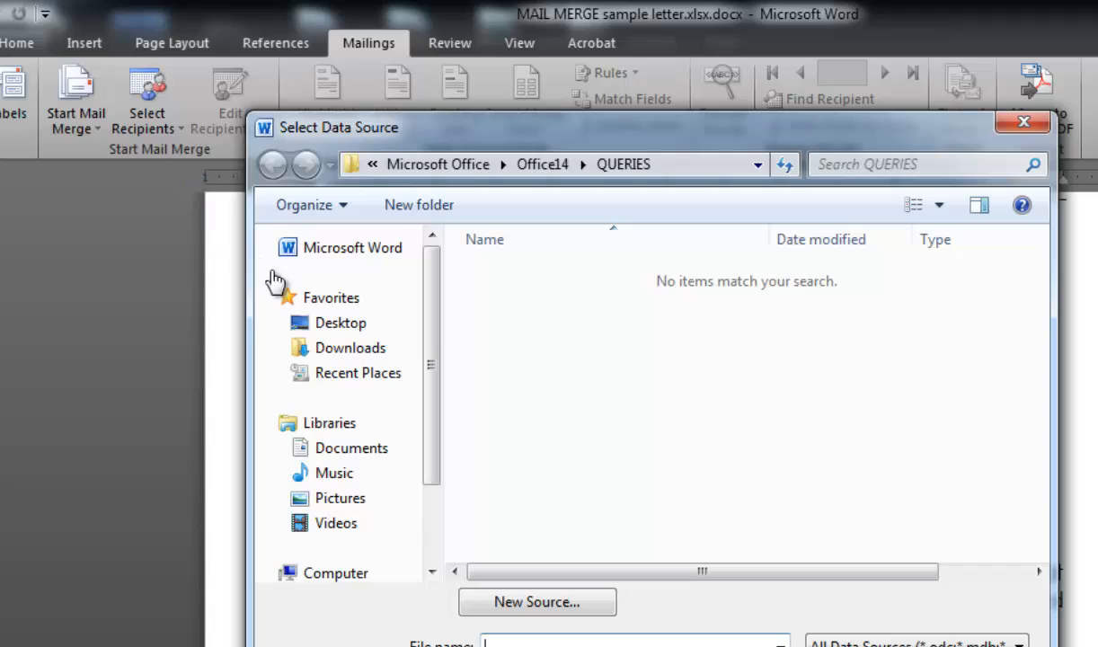
click(382, 448)
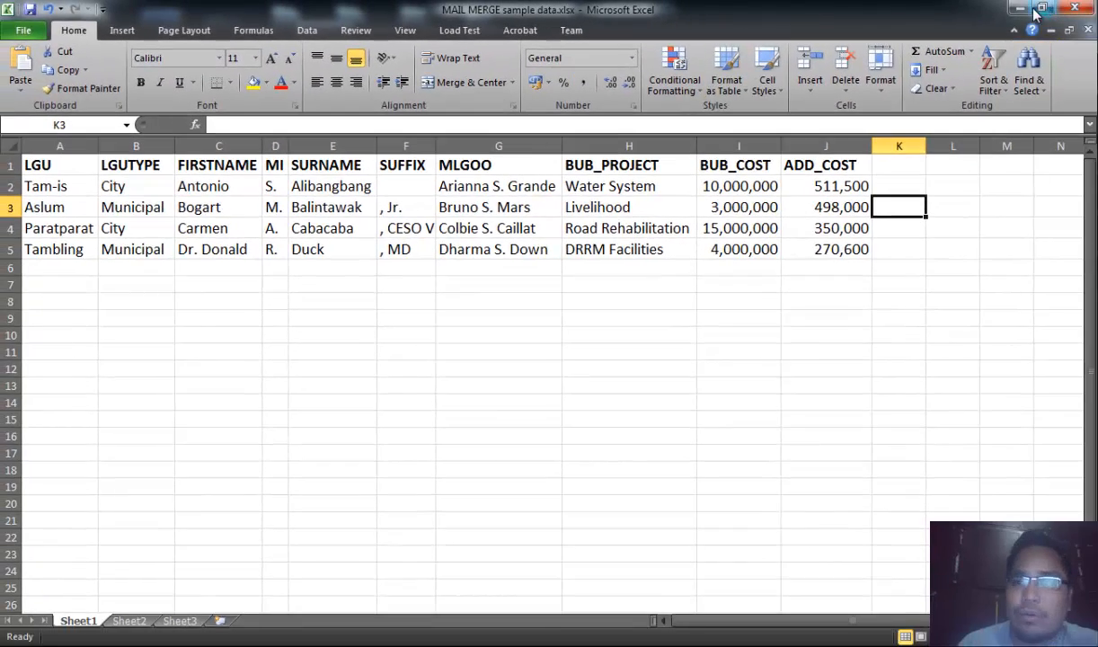
click(1021, 8)
click(491, 351)
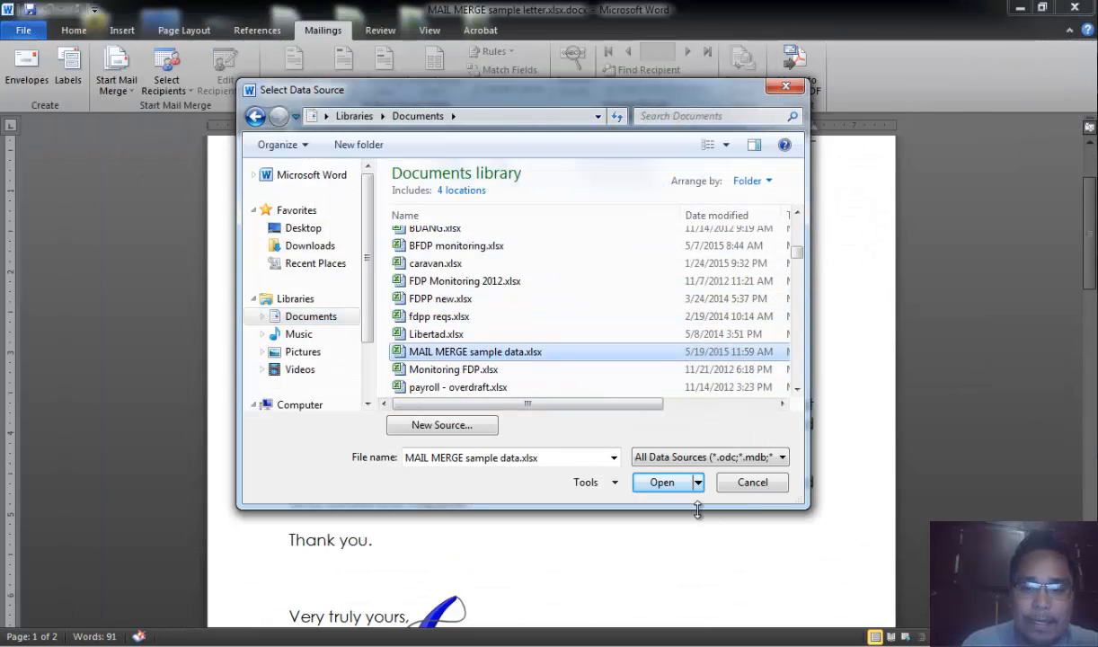
click(658, 483)
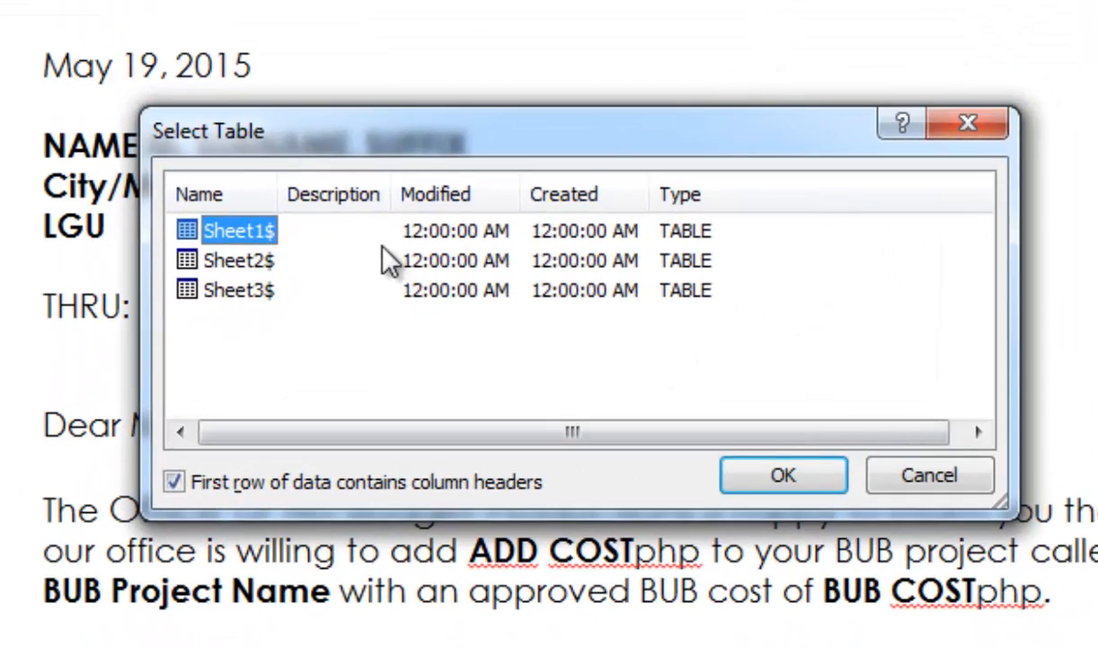
drag(378, 123, 357, 57)
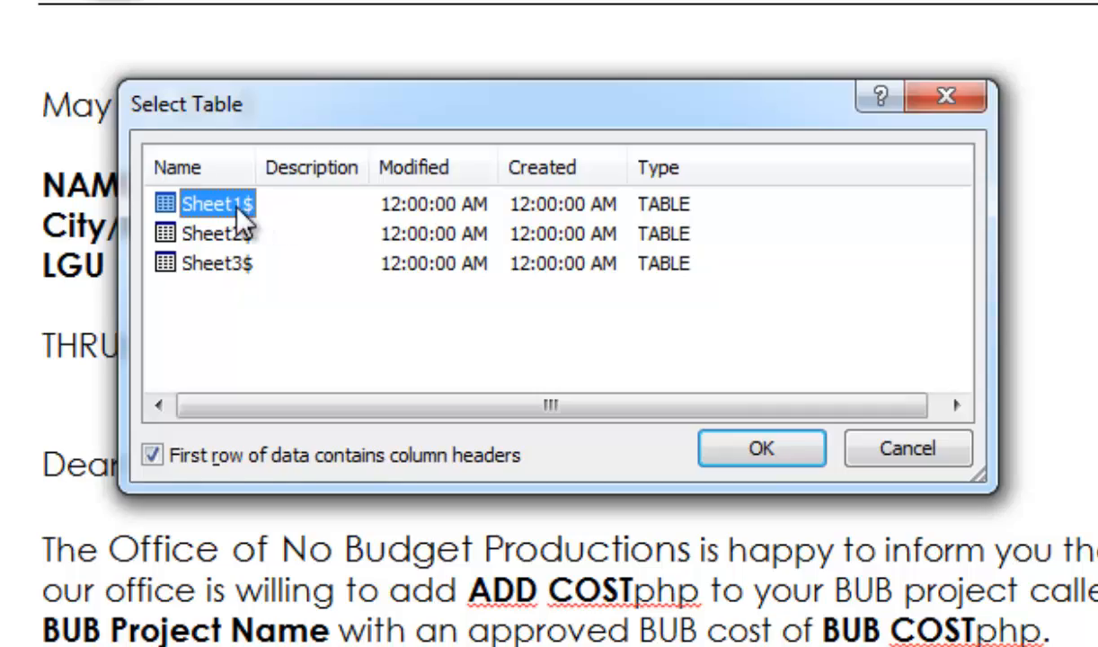
click(764, 448)
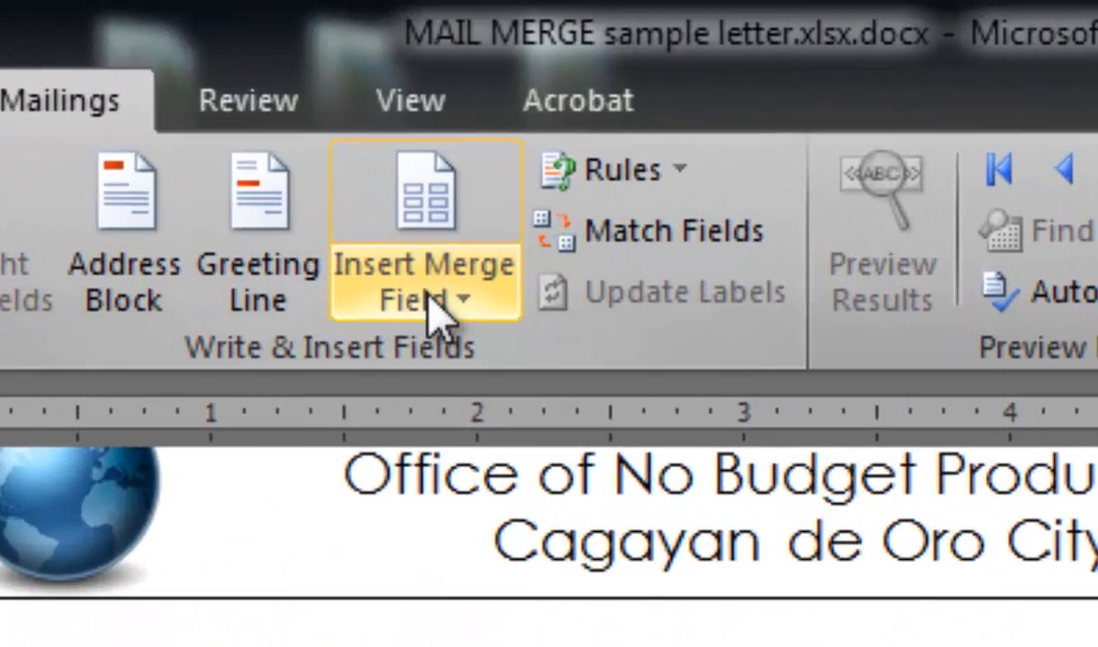
- Compare the available merge fields with the column headers in the data workbook
click(466, 304)
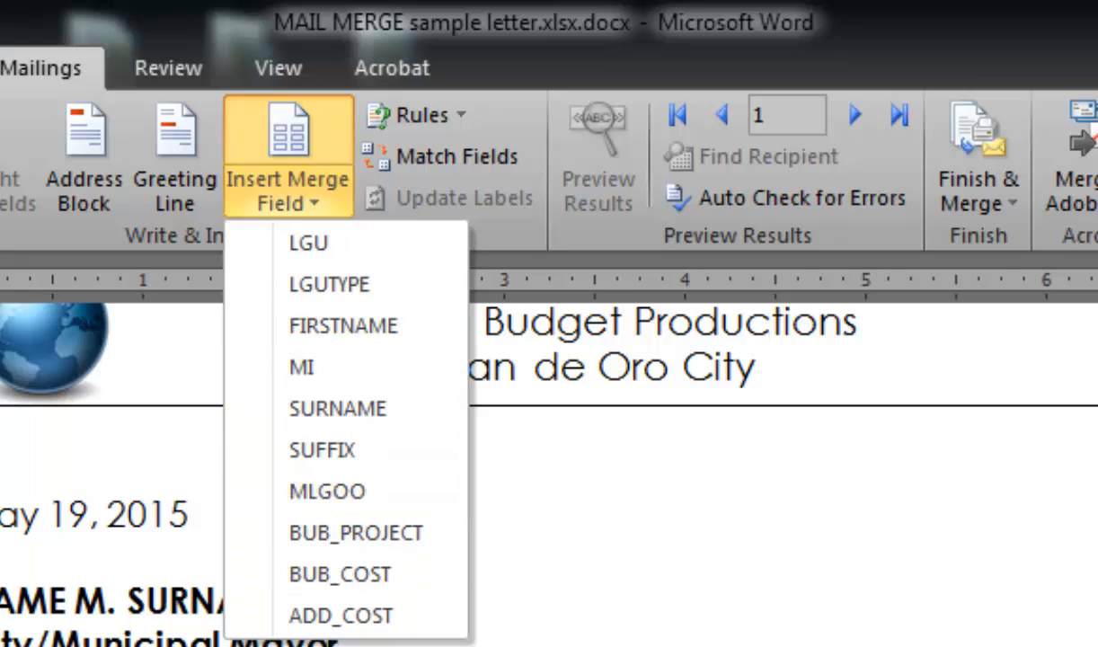
key(alt+Tab)
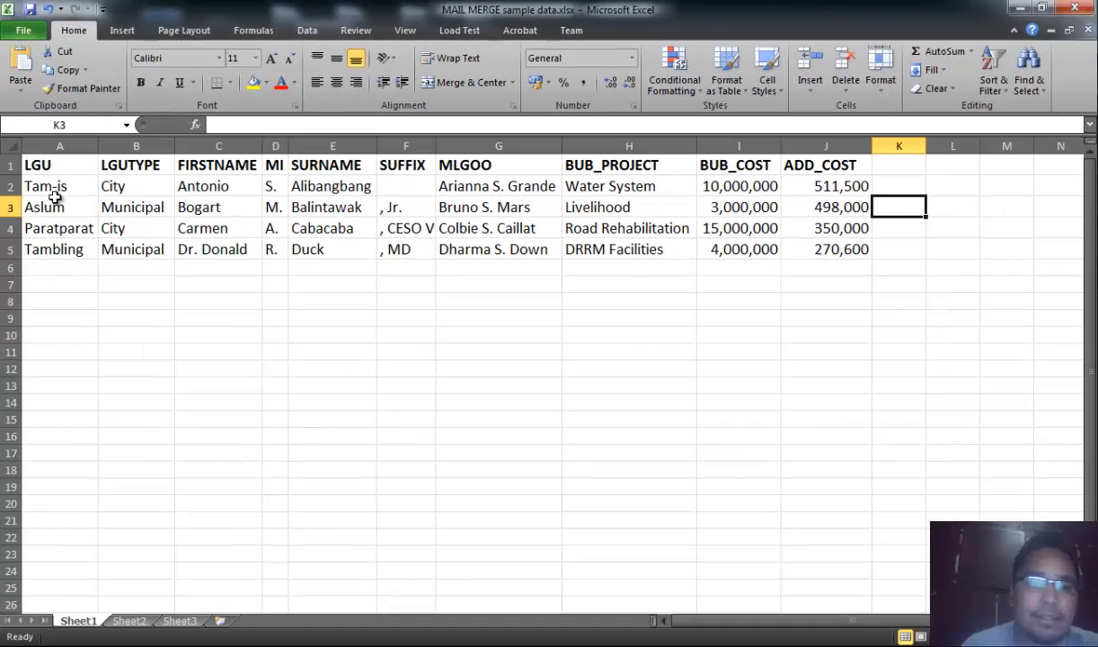
key(alt+Tab)
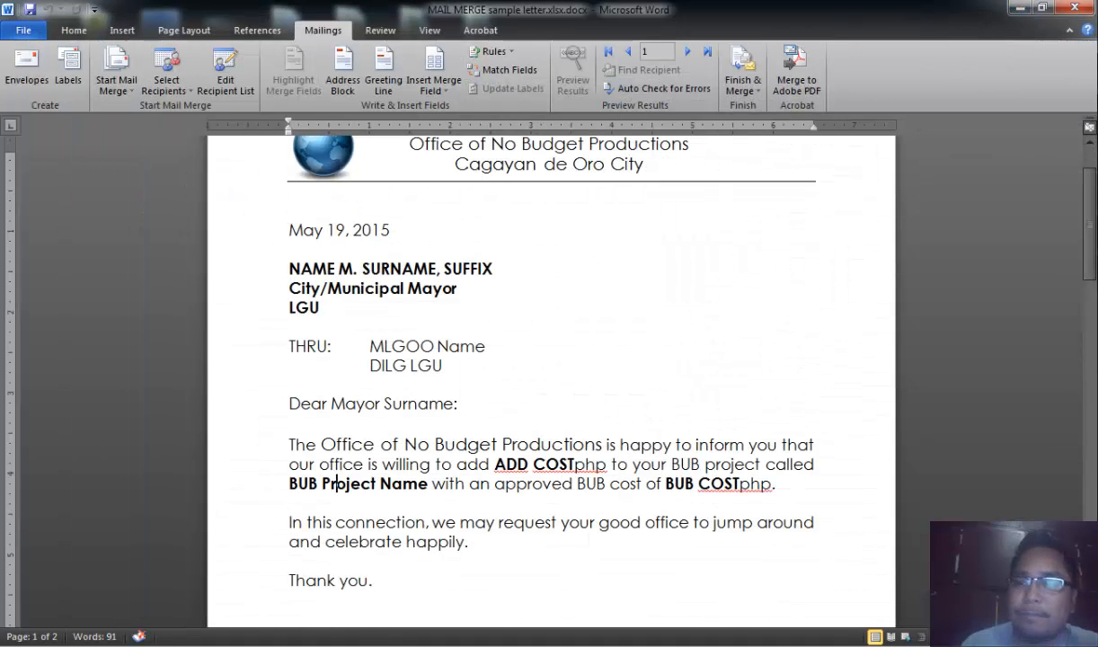
click(1097, 233)
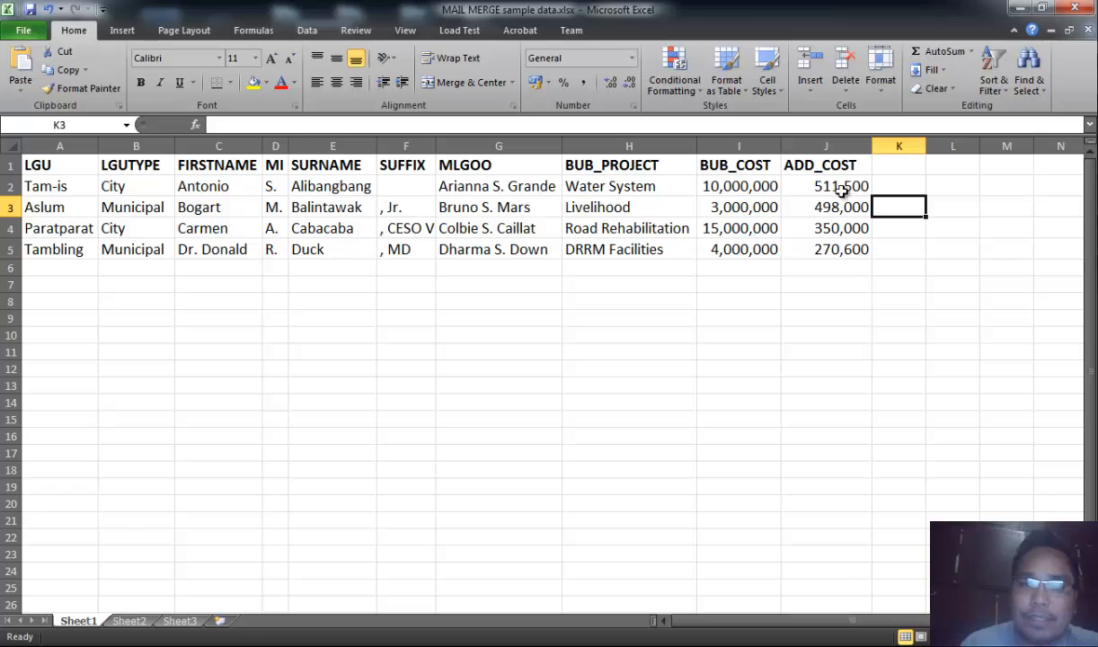
click(1011, 10)
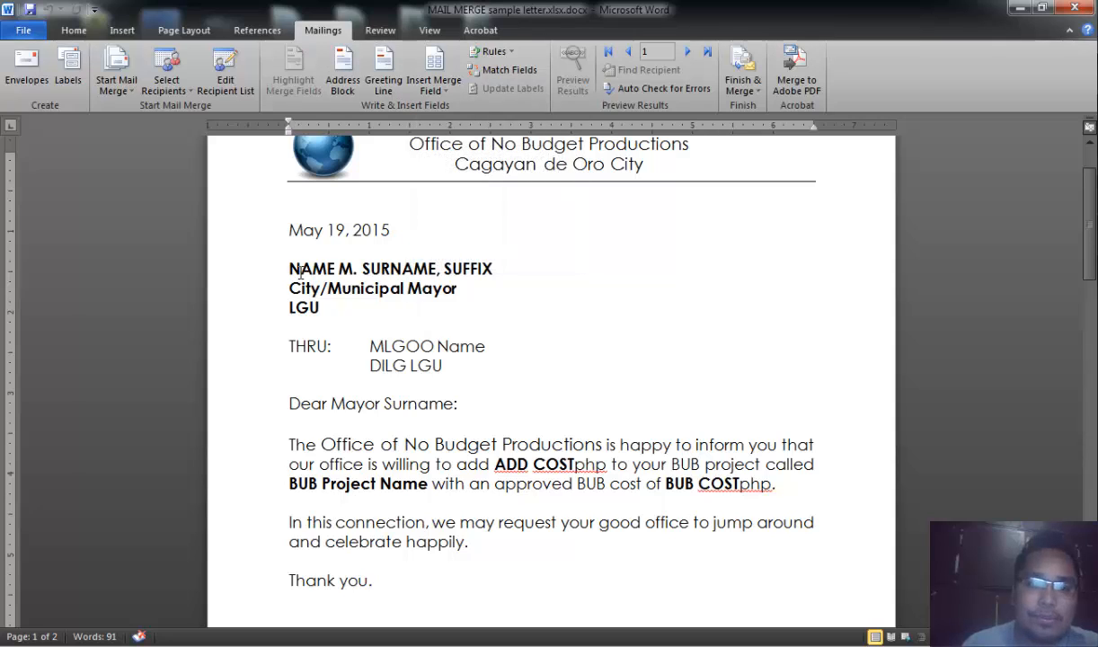
- Insert a blank line above the NAME M. SURNAME, SUFFIX placeholder line in the letter
drag(291, 268, 472, 266)
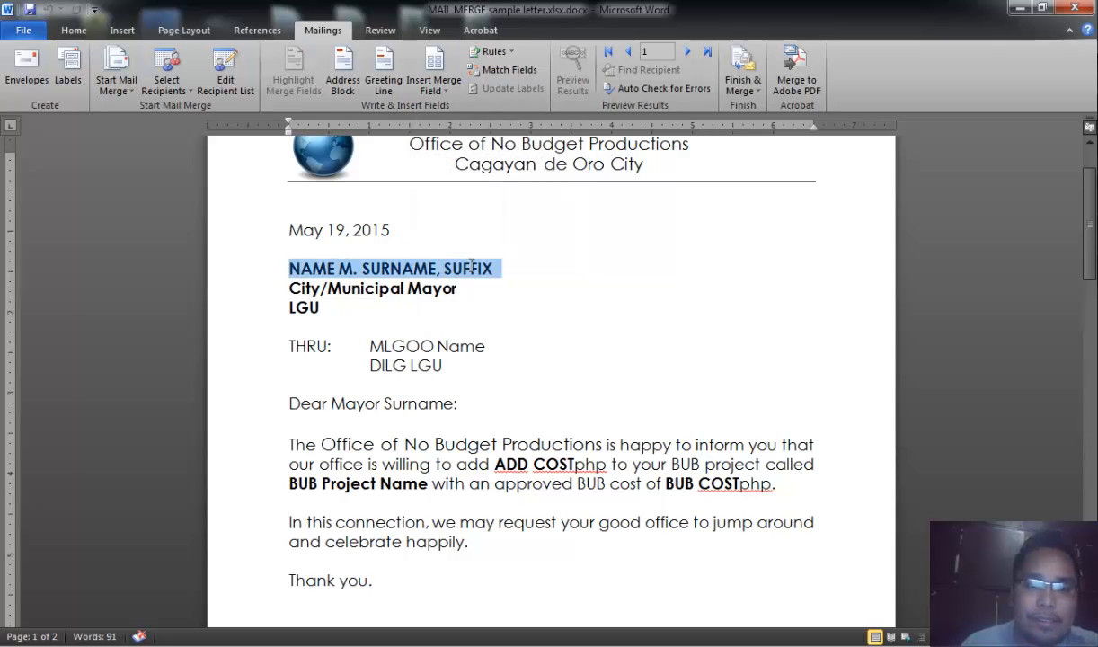
click(445, 292)
click(292, 266)
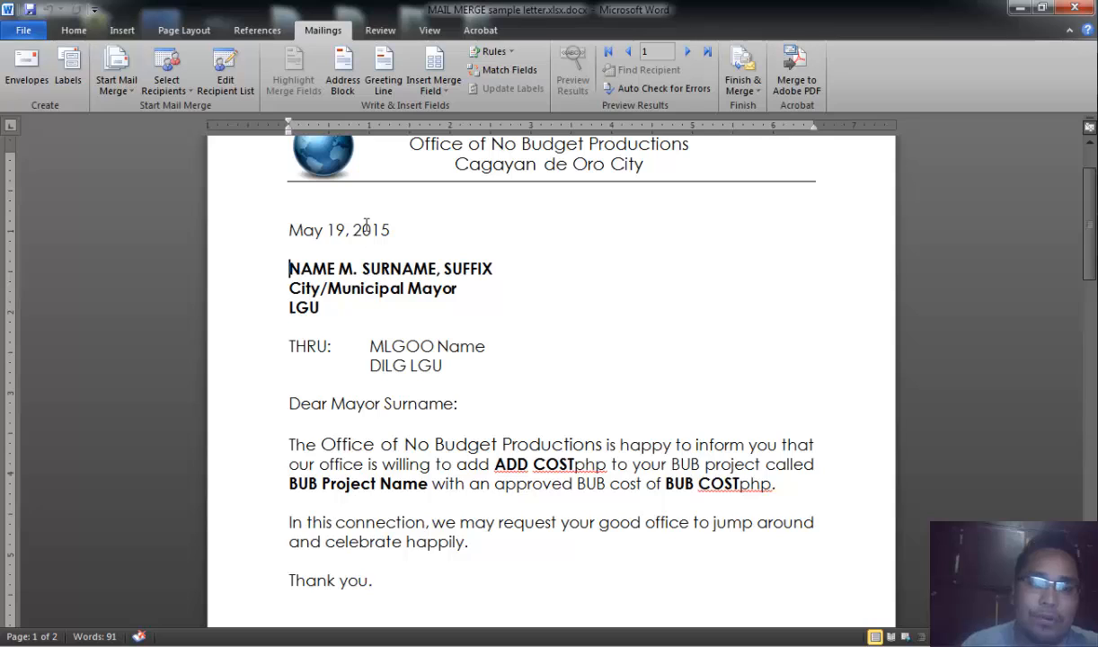
key(Return)
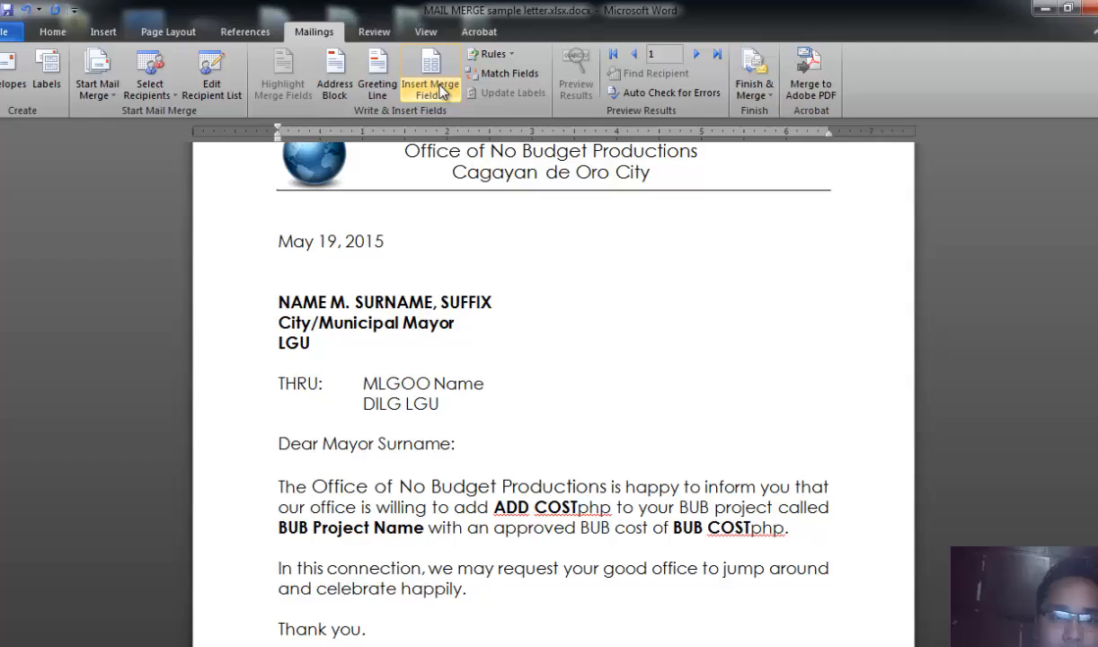
- Insert the FIRSTNAME, MI, SURNAME and SUFFIX merge fields on the new blank line
click(439, 90)
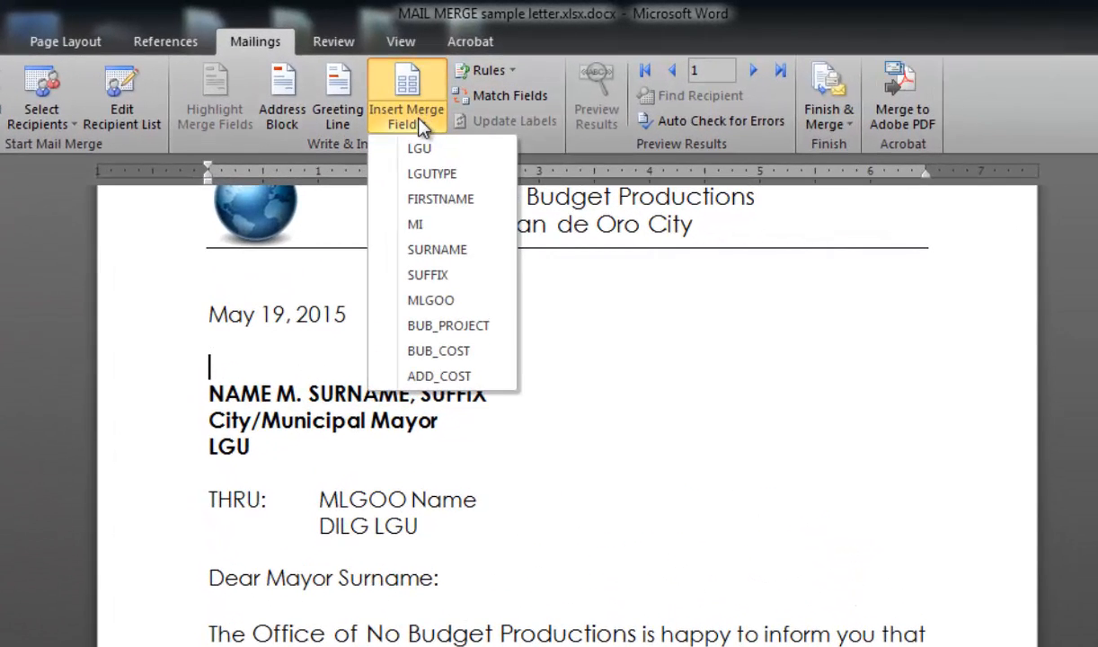
click(464, 205)
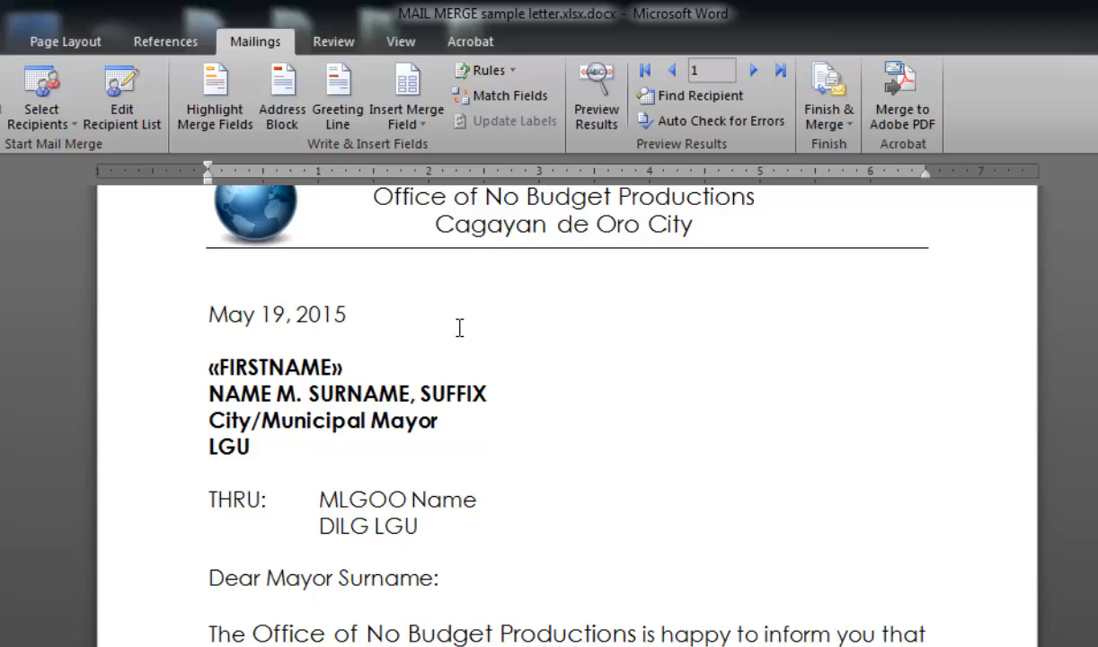
click(410, 121)
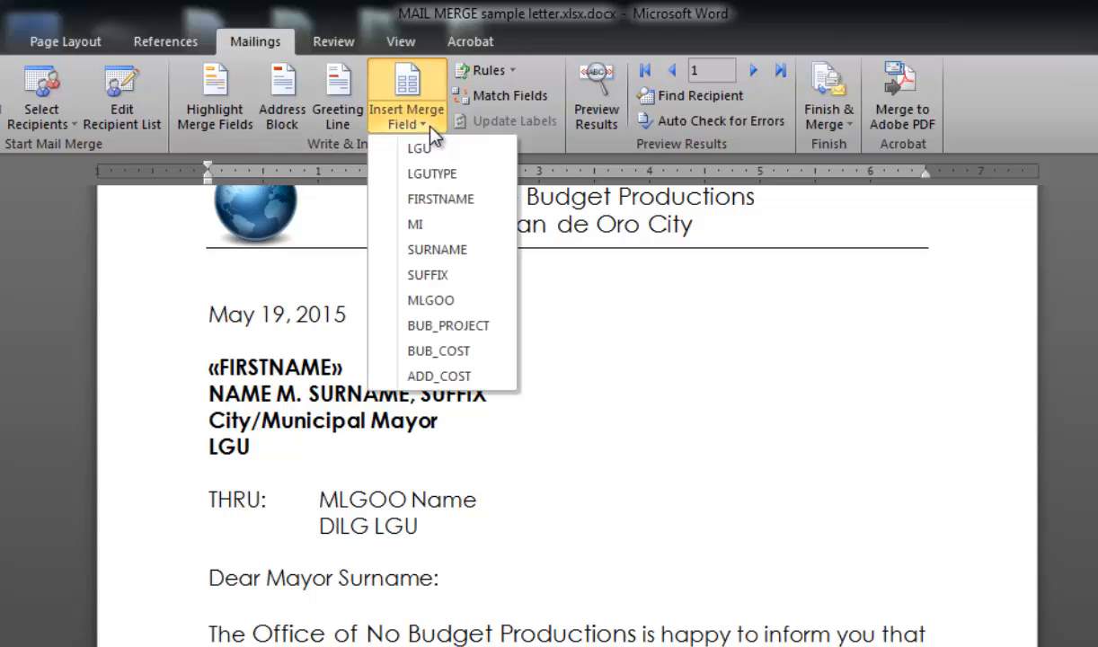
click(451, 221)
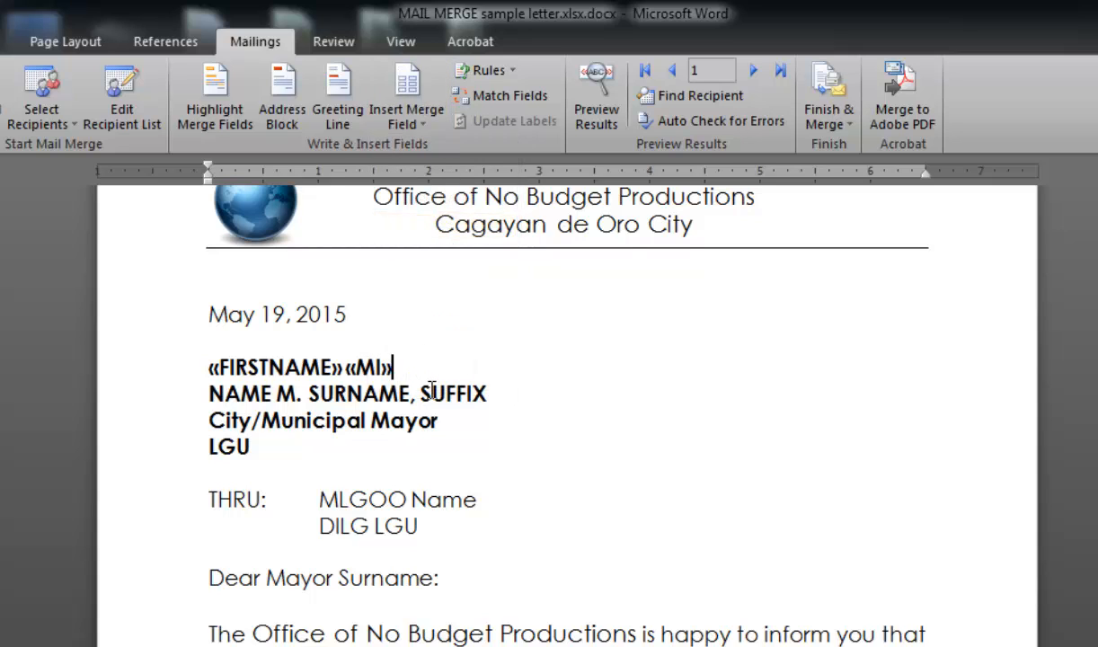
click(390, 117)
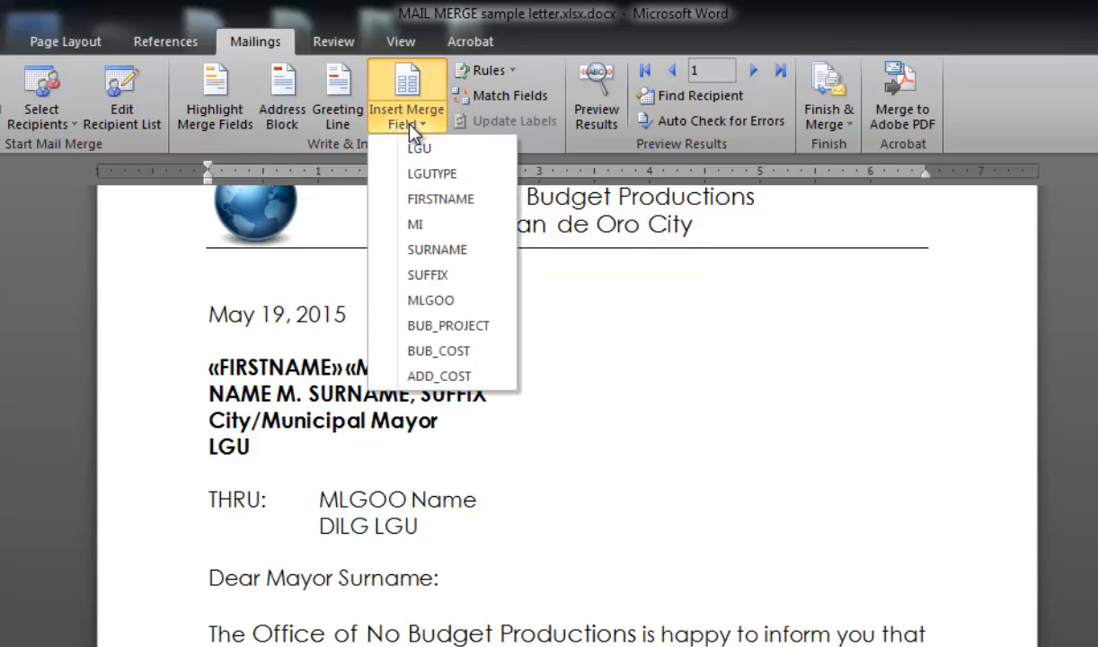
click(450, 253)
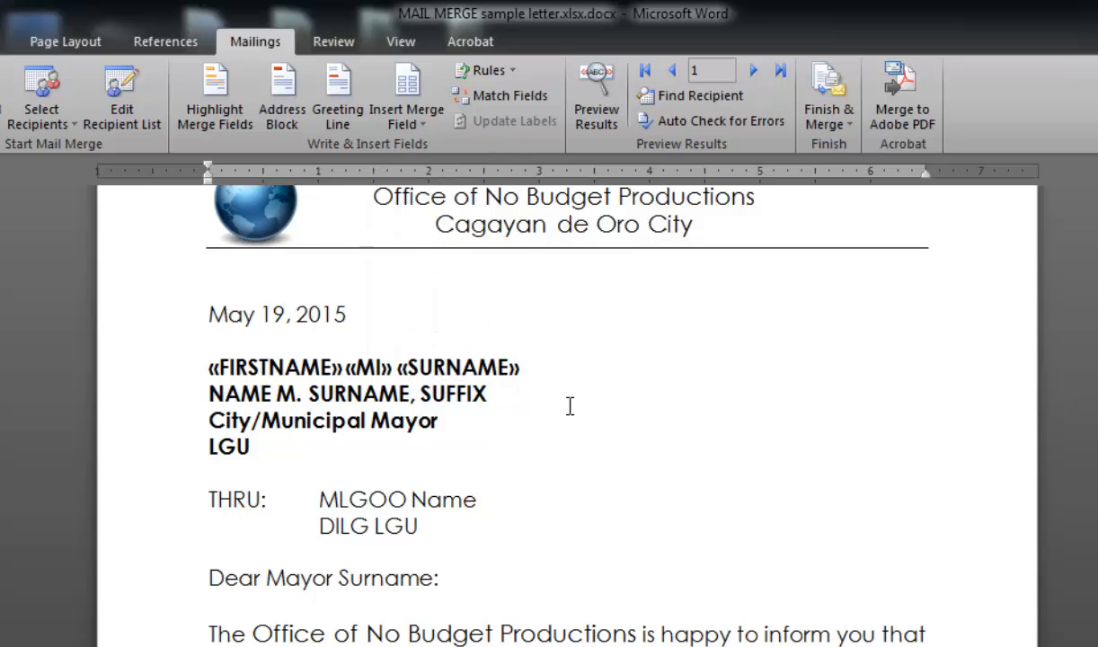
click(399, 120)
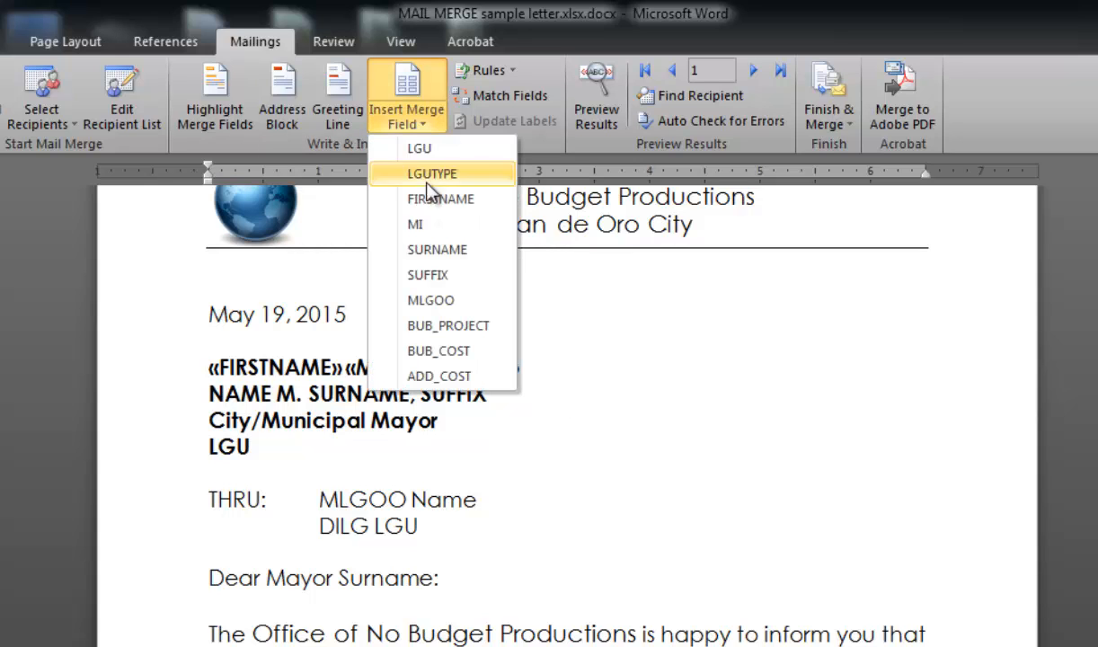
click(449, 274)
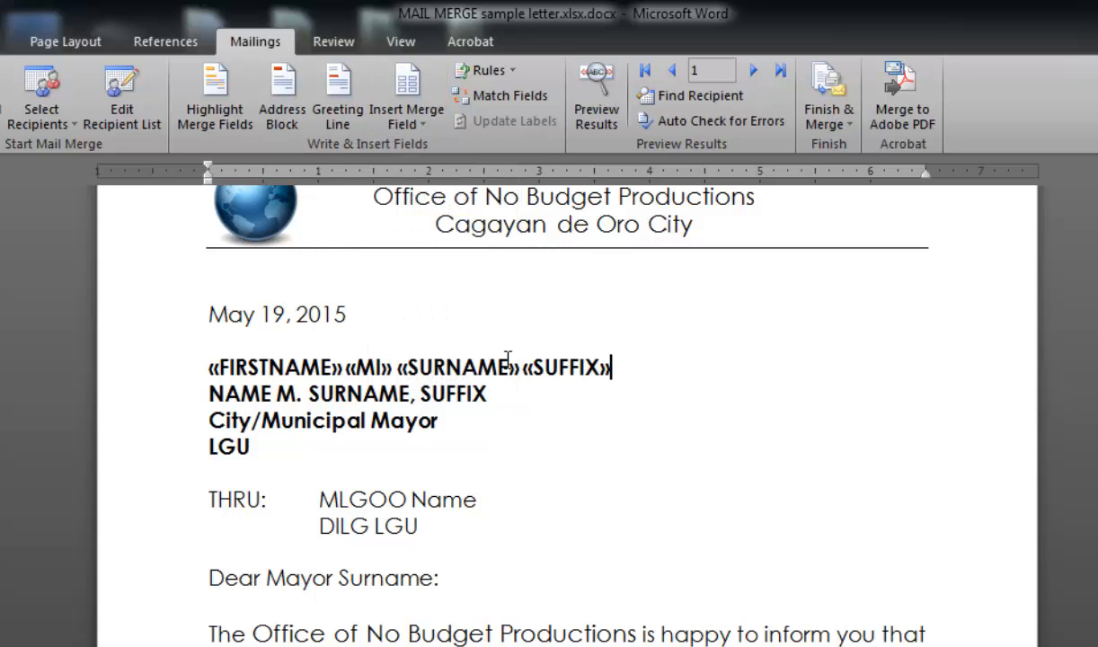
- Delete the old name placeholder line and insert the LGUTYPE merge field on a new line below the name fields
click(164, 394)
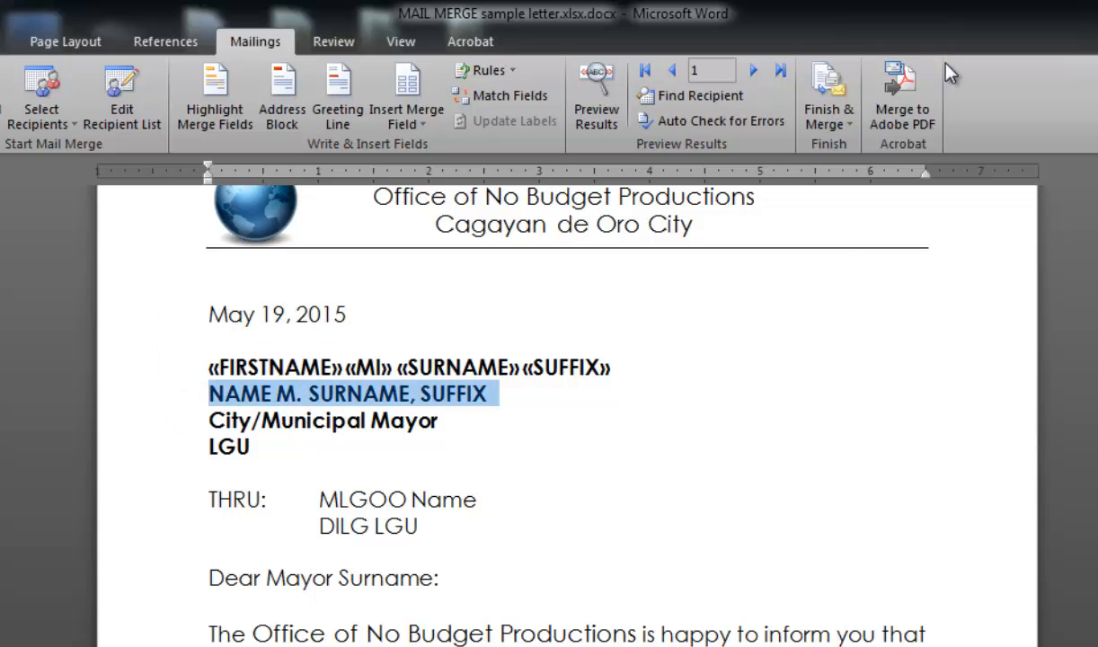
key(Delete)
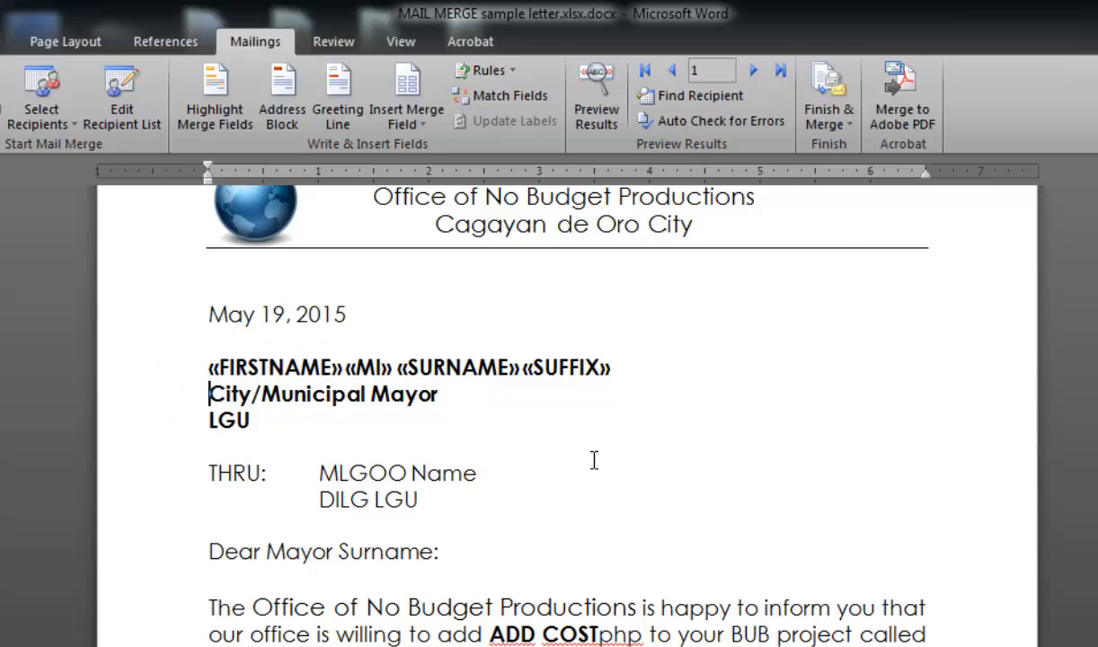
key(Return)
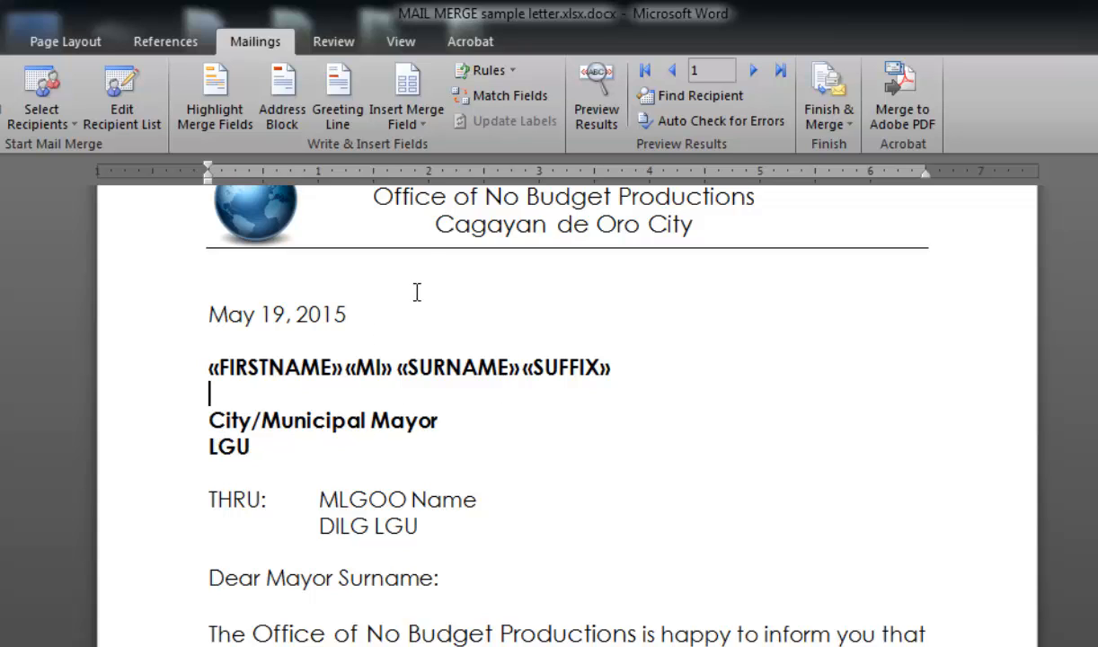
click(409, 123)
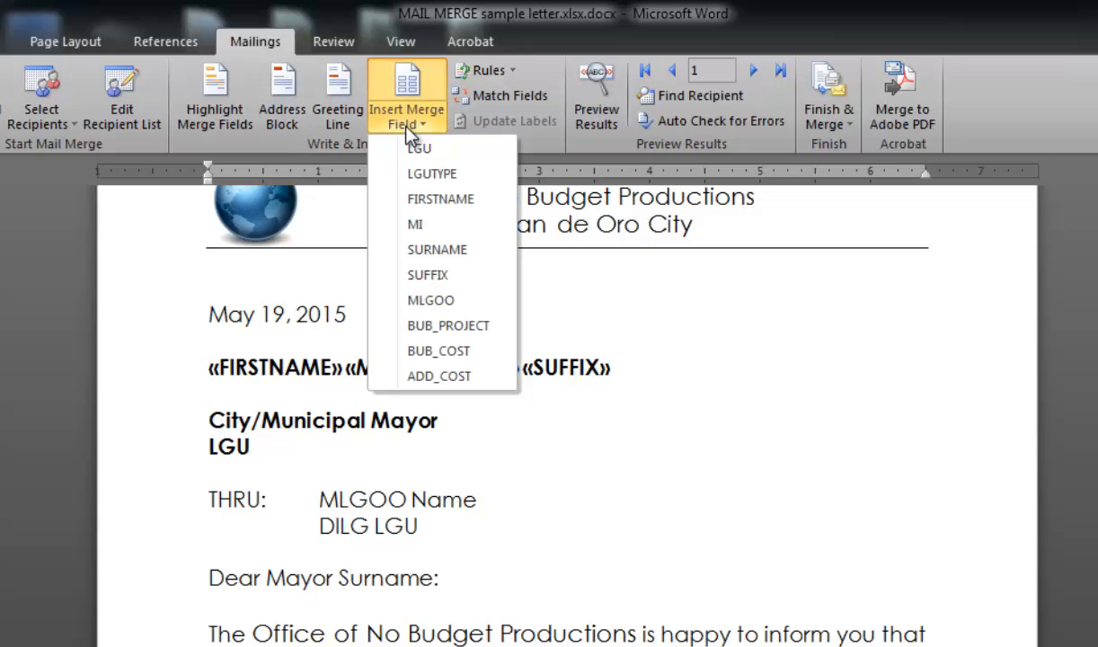
click(435, 174)
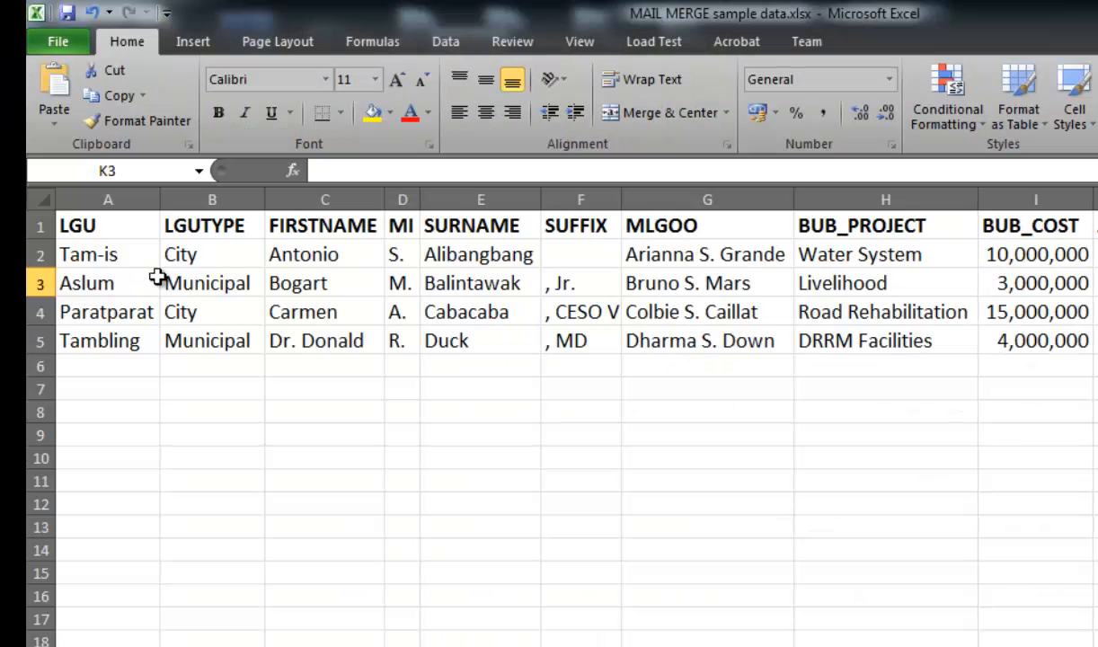
- Check the LGUTYPE values in the workbook, then type Mayor after the LGUTYPE field in the letter
click(186, 258)
click(208, 286)
click(210, 314)
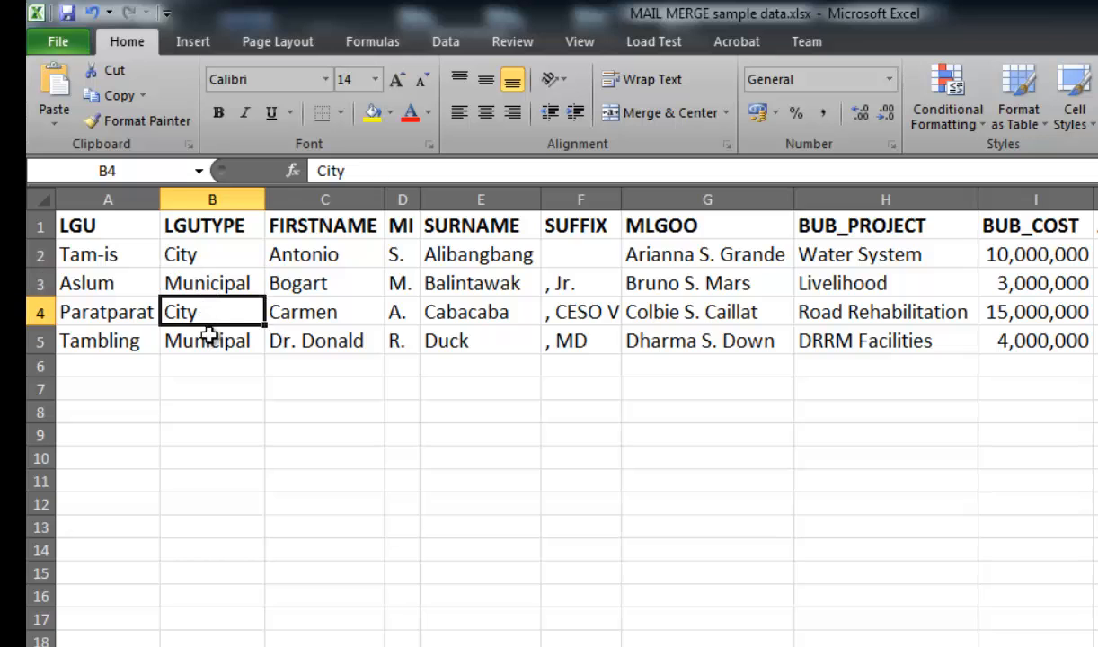
click(210, 341)
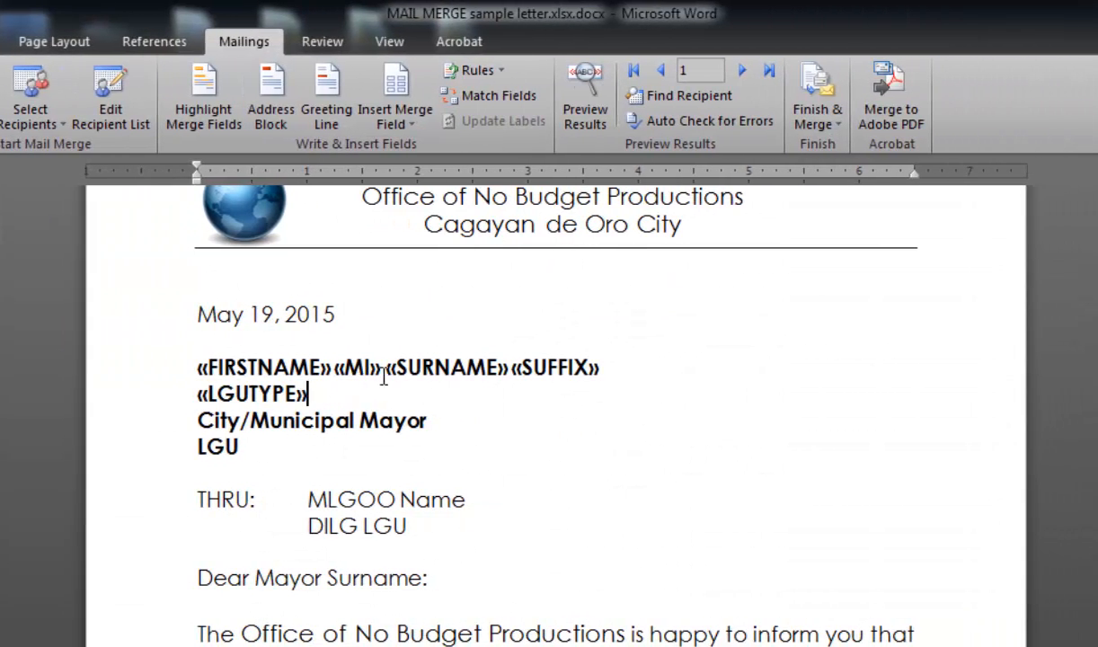
text(MA)
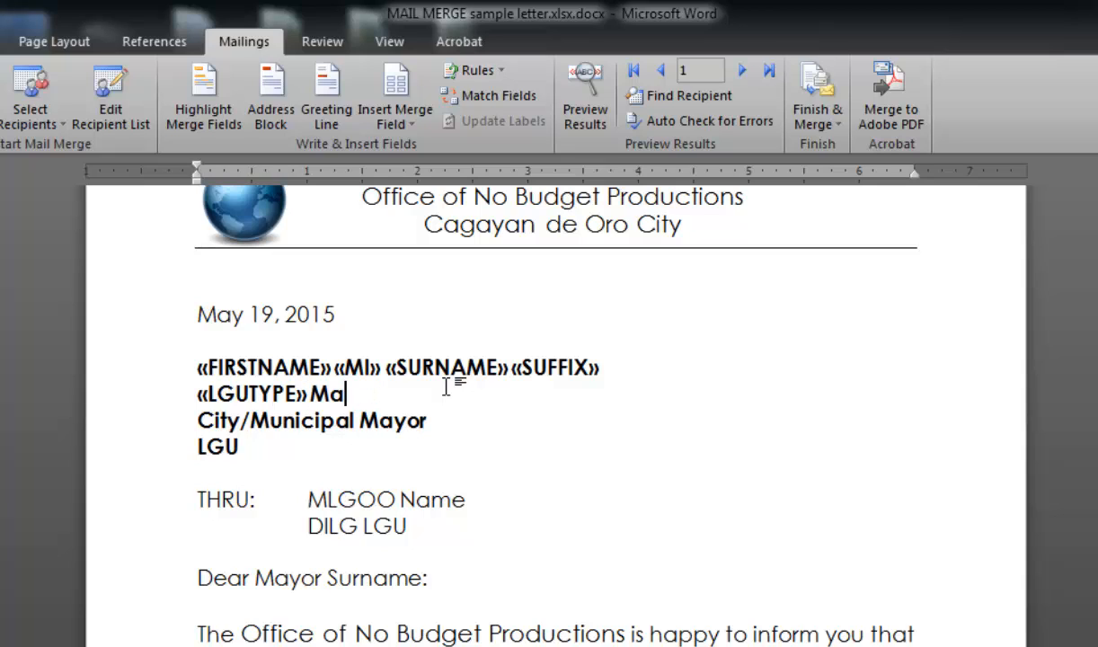
- Replace the City/Municipal Mayor placeholder line with a new line holding the LGU merge field
click(152, 422)
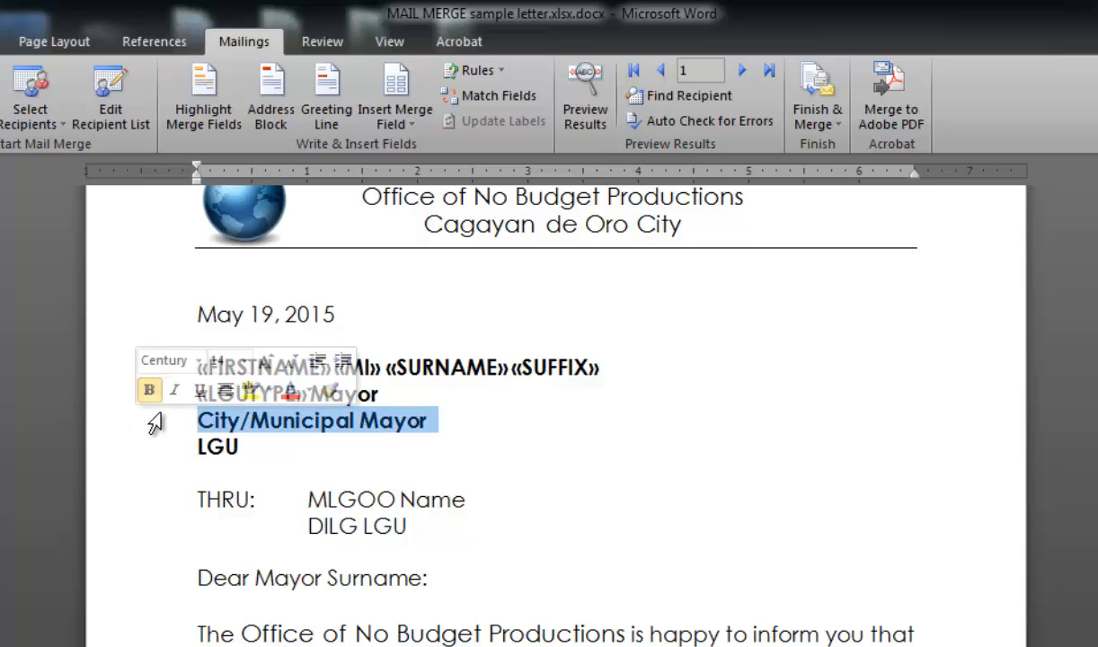
key(Delete)
key(Return)
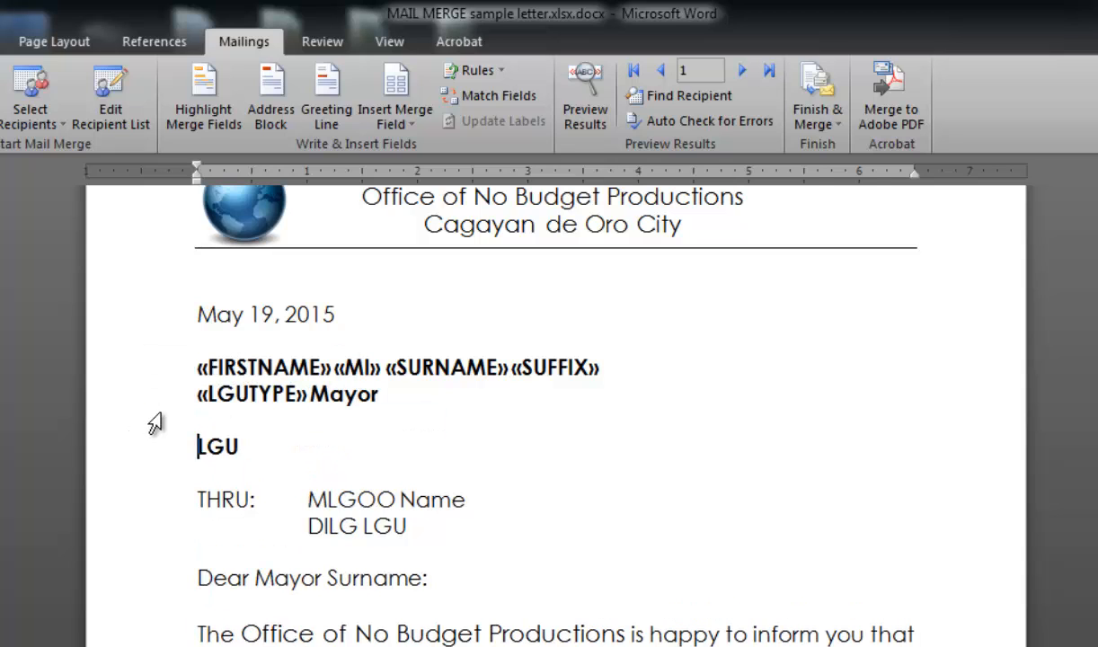
click(384, 103)
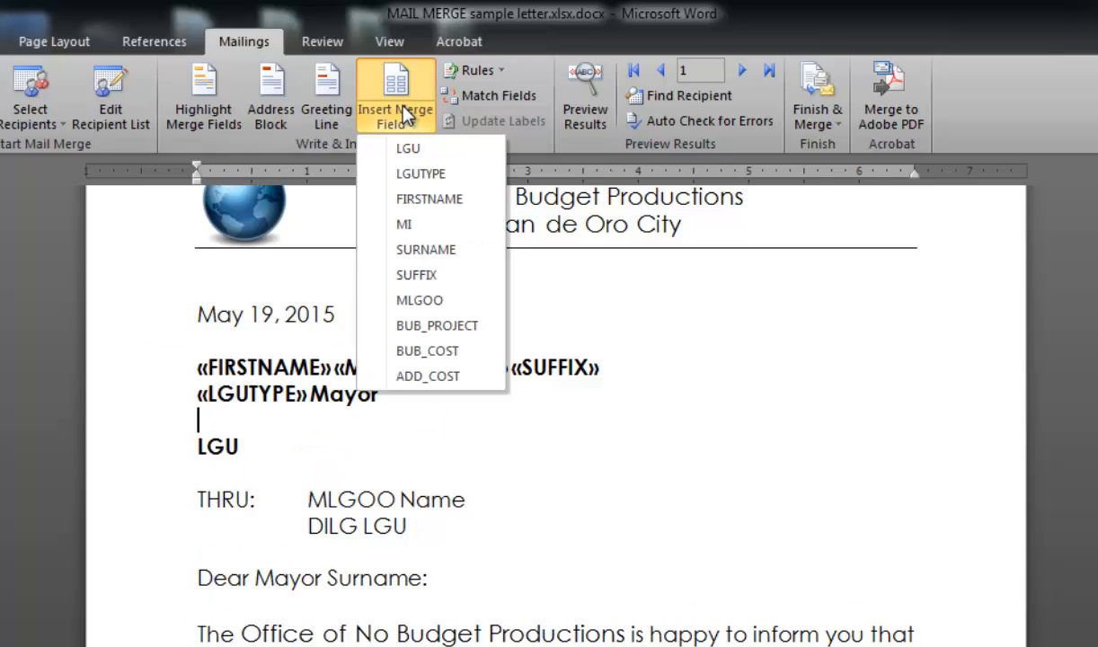
click(409, 150)
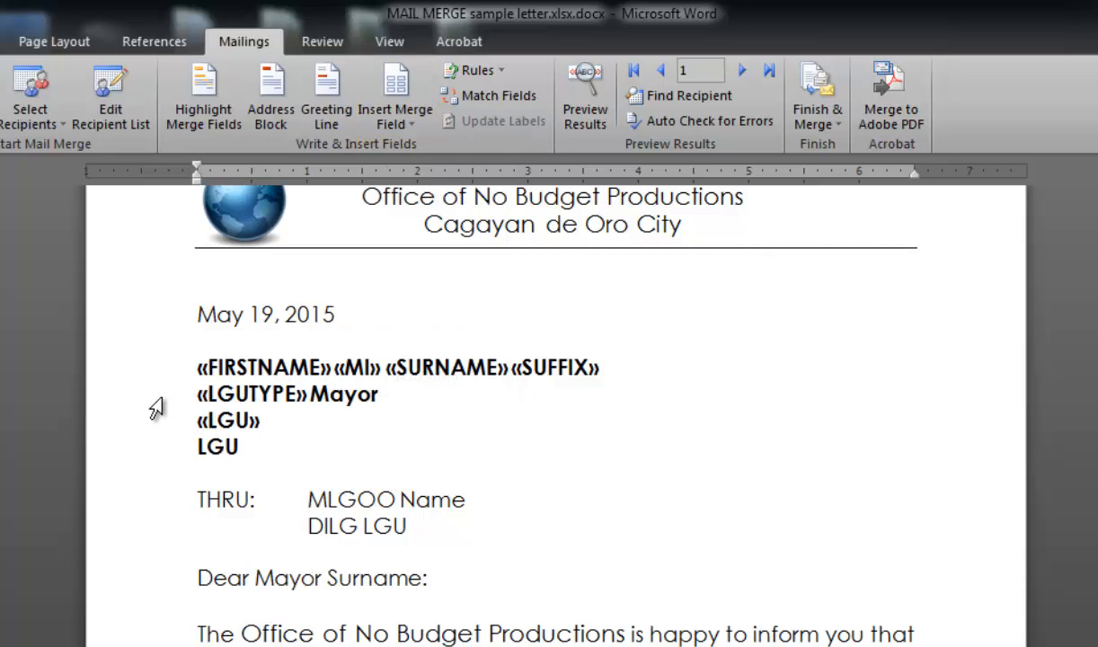
- Delete the leftover LGU placeholder line and replace the Name placeholder after MLGOO with the MLGOO merge field
click(133, 449)
key(Delete)
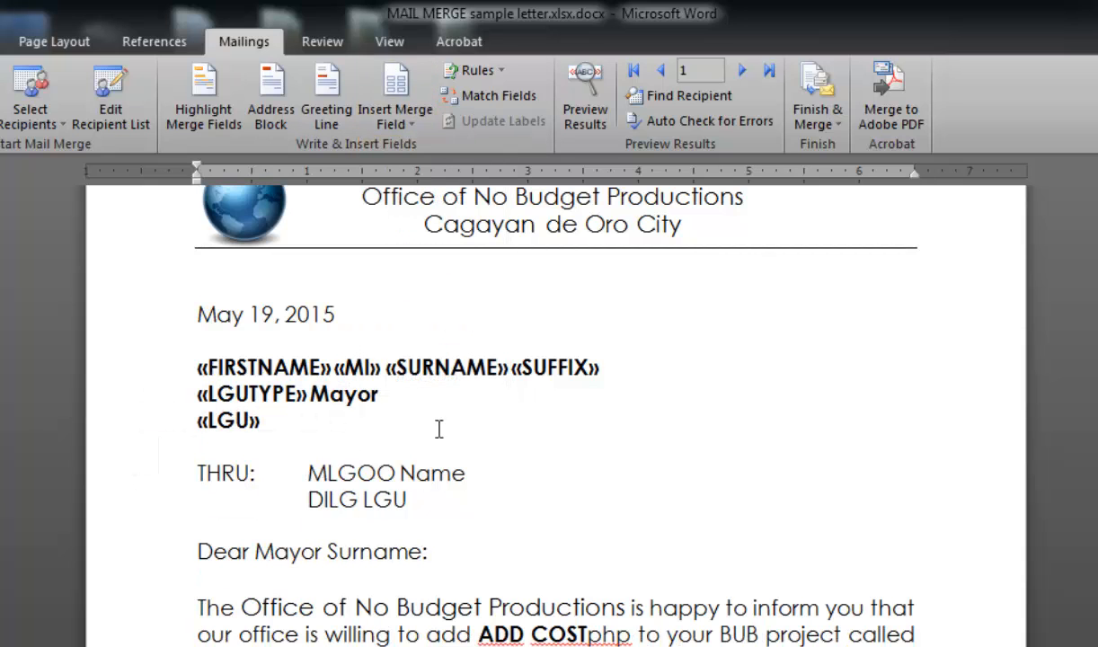
scroll(443, 414, down, 1)
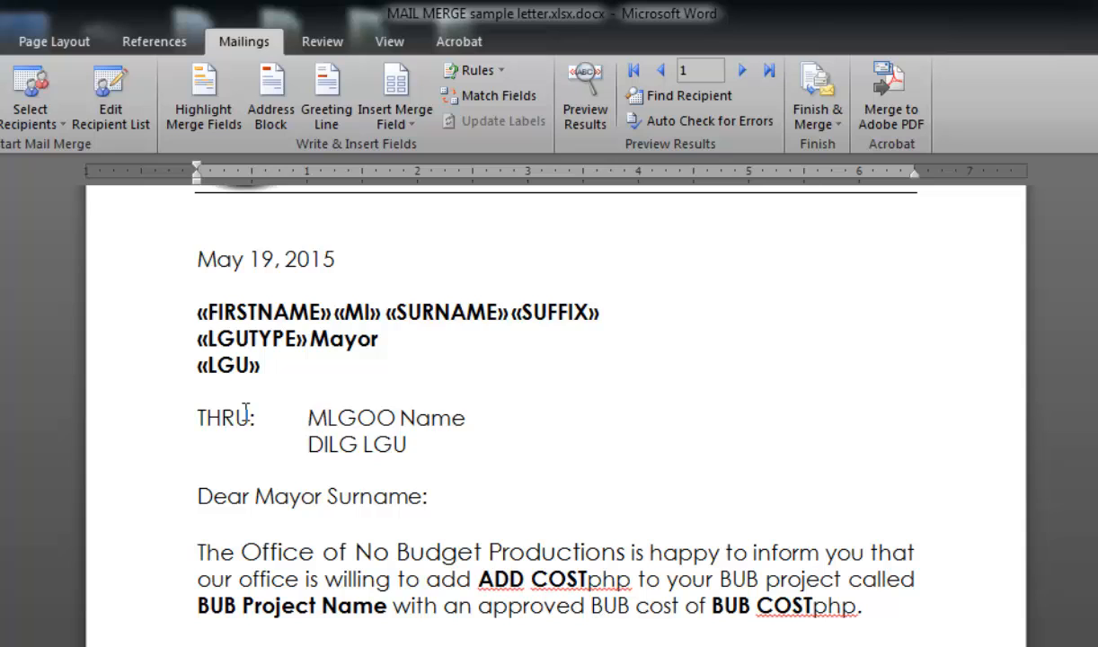
drag(404, 421, 454, 412)
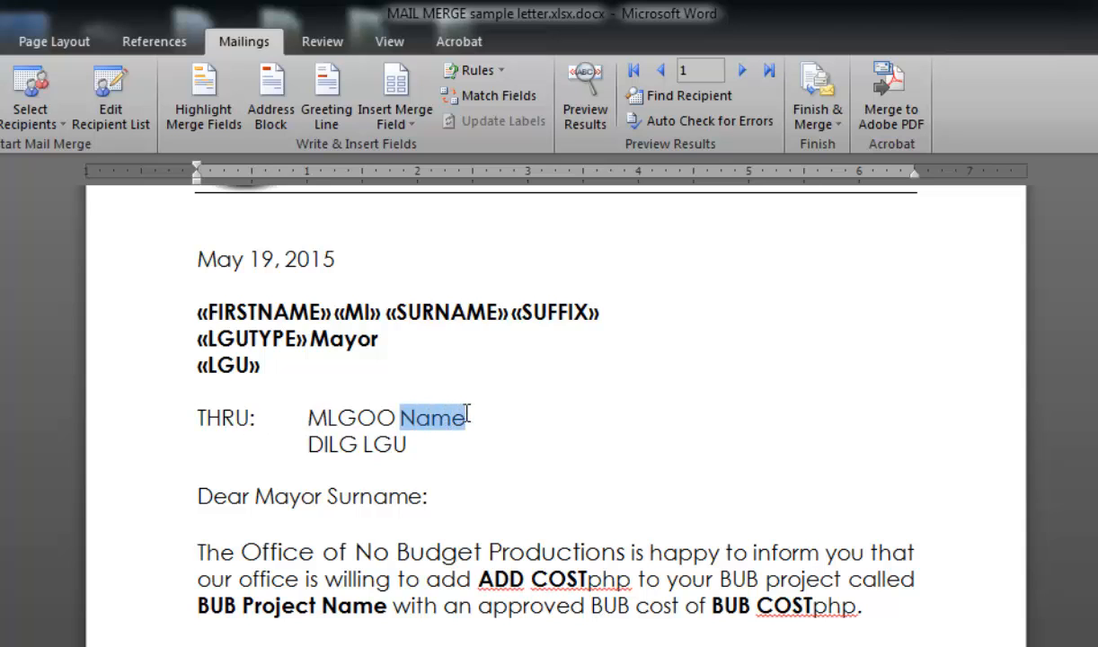
key(Delete)
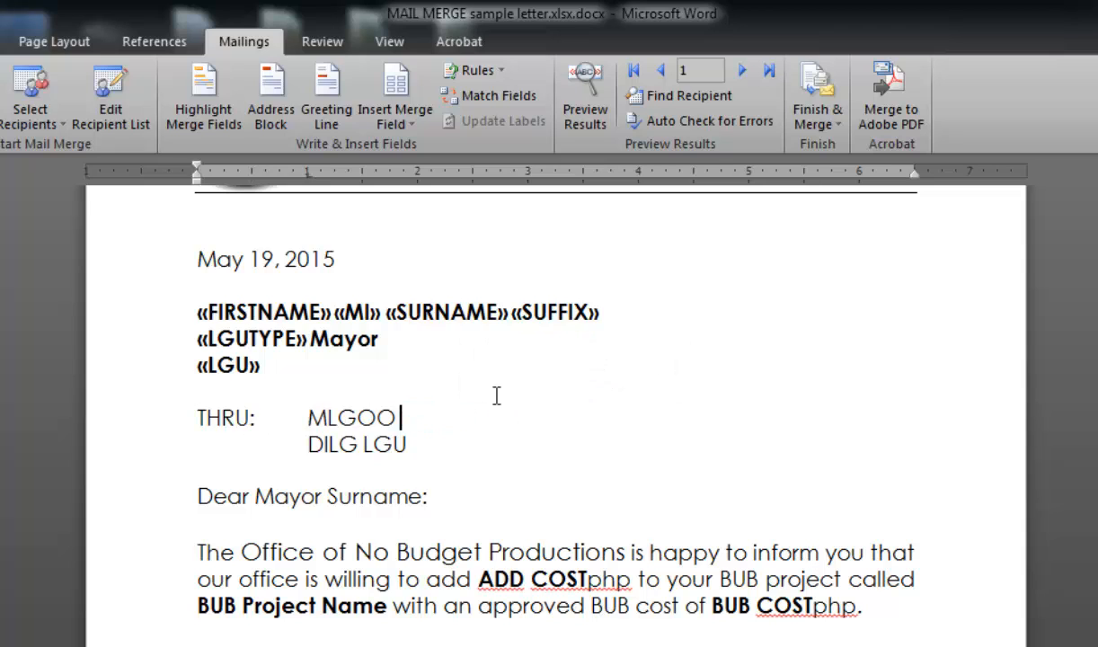
click(391, 130)
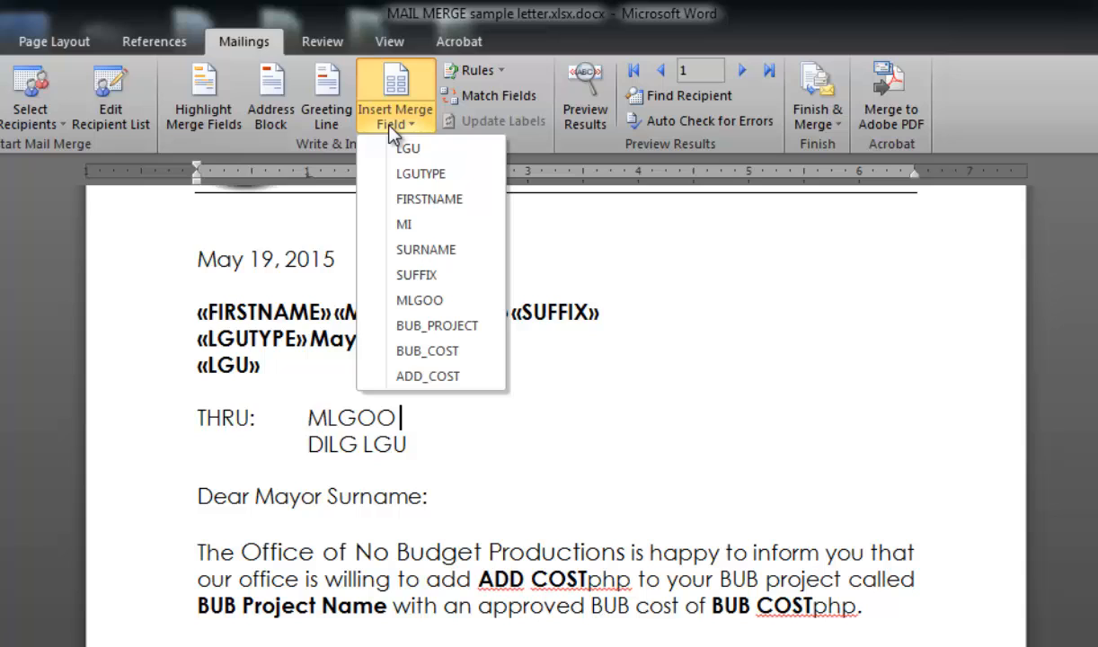
click(442, 305)
- Replace the LGU placeholder after DILG with the LGU merge field
drag(367, 446, 398, 448)
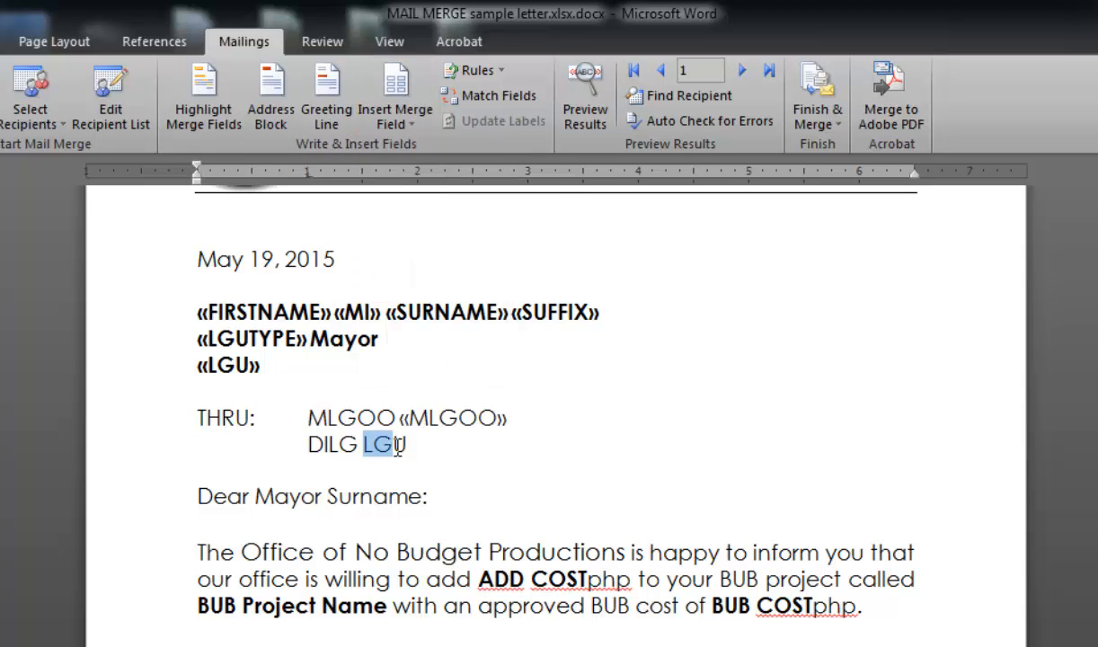
key(BackSpace)
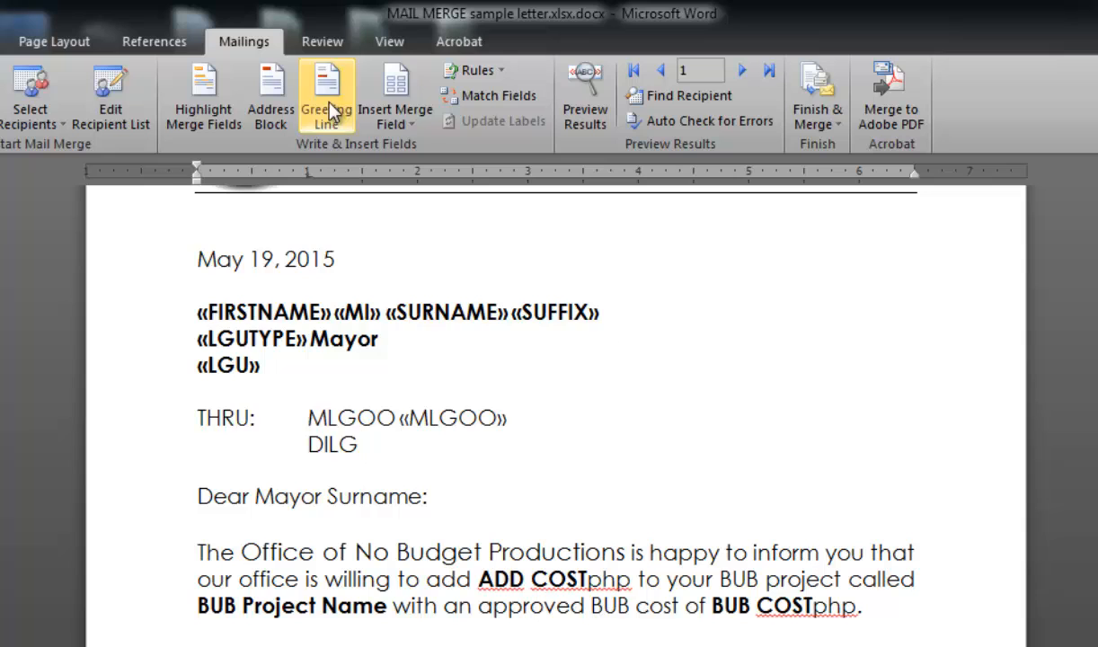
click(387, 130)
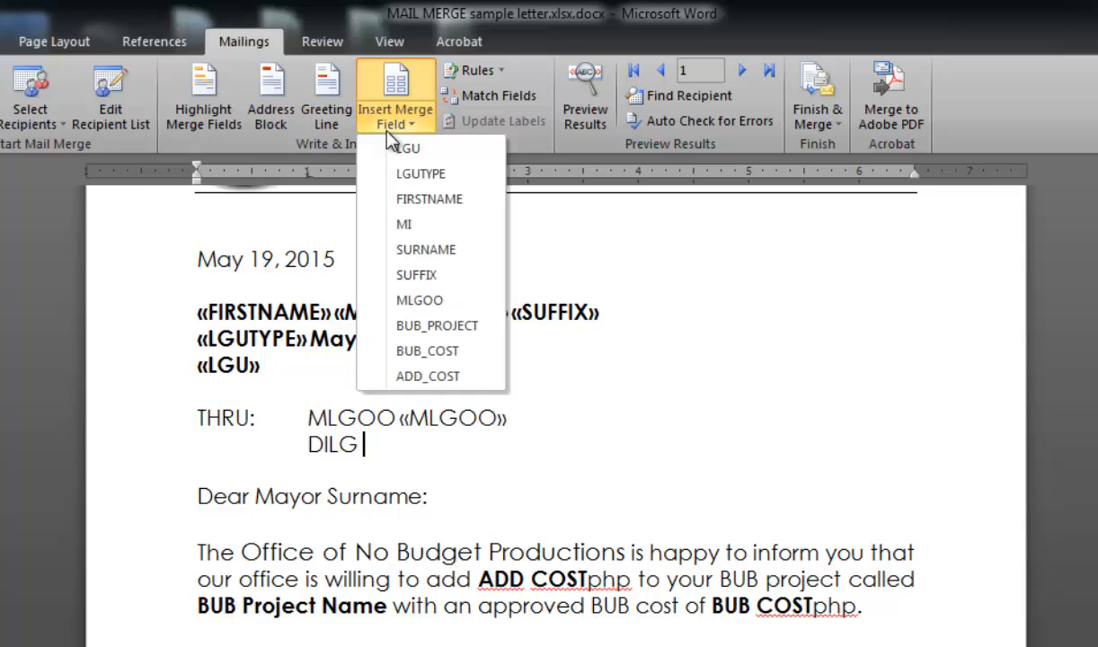
click(447, 150)
click(231, 362)
click(376, 444)
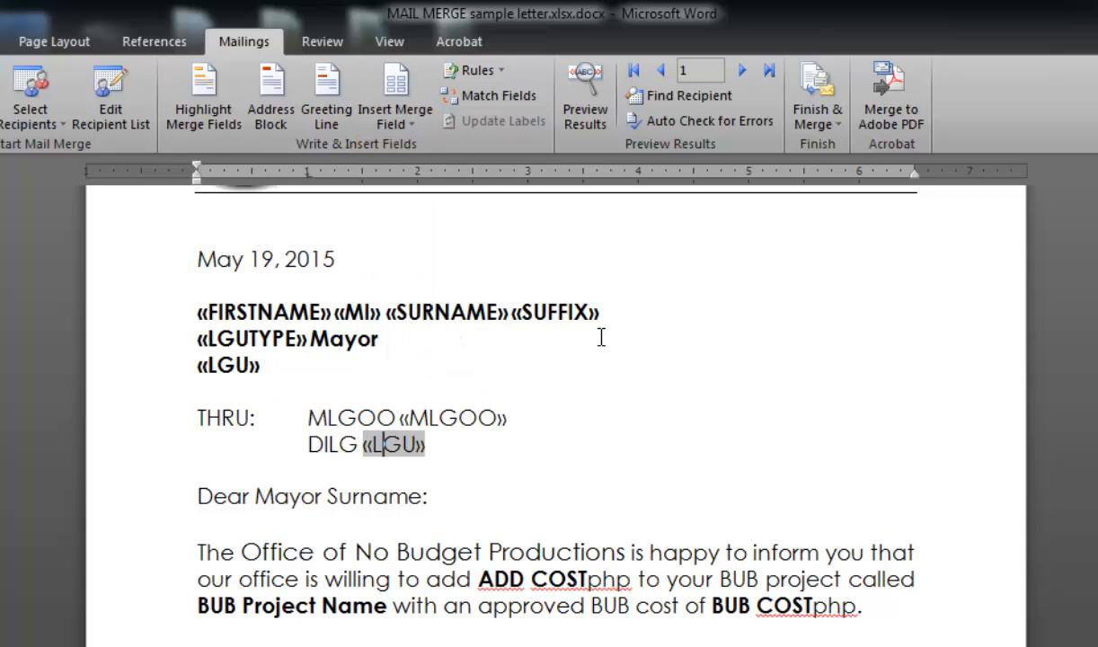
- Replace the ADD COST placeholder in the body paragraph with the ADD_COST merge field
scroll(580, 315, down, 1)
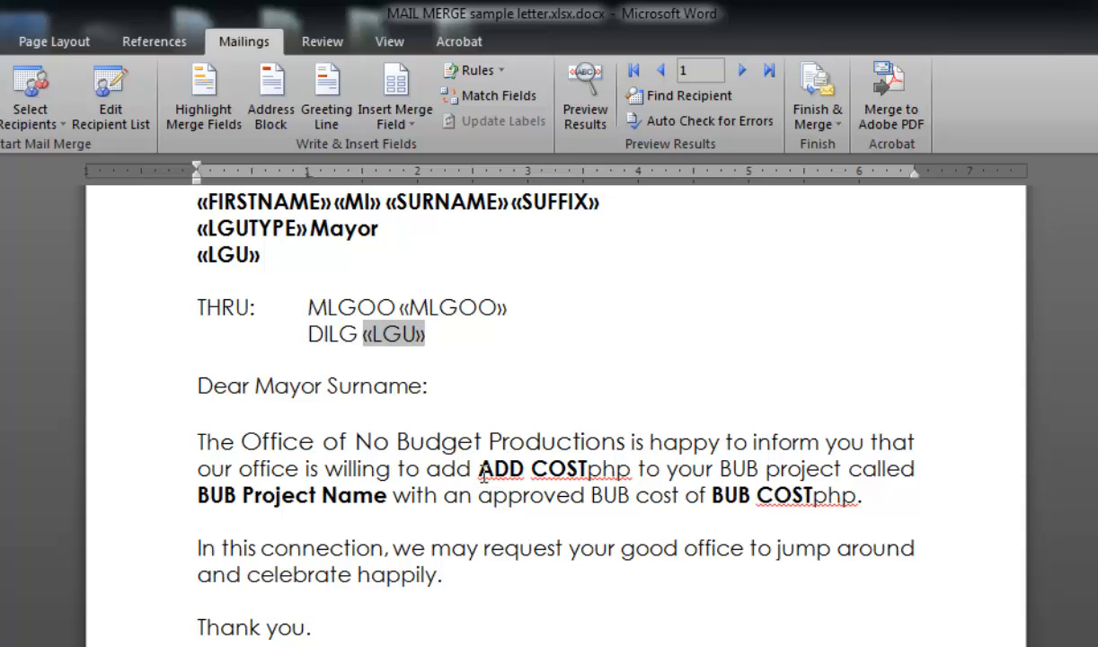
drag(482, 474, 586, 466)
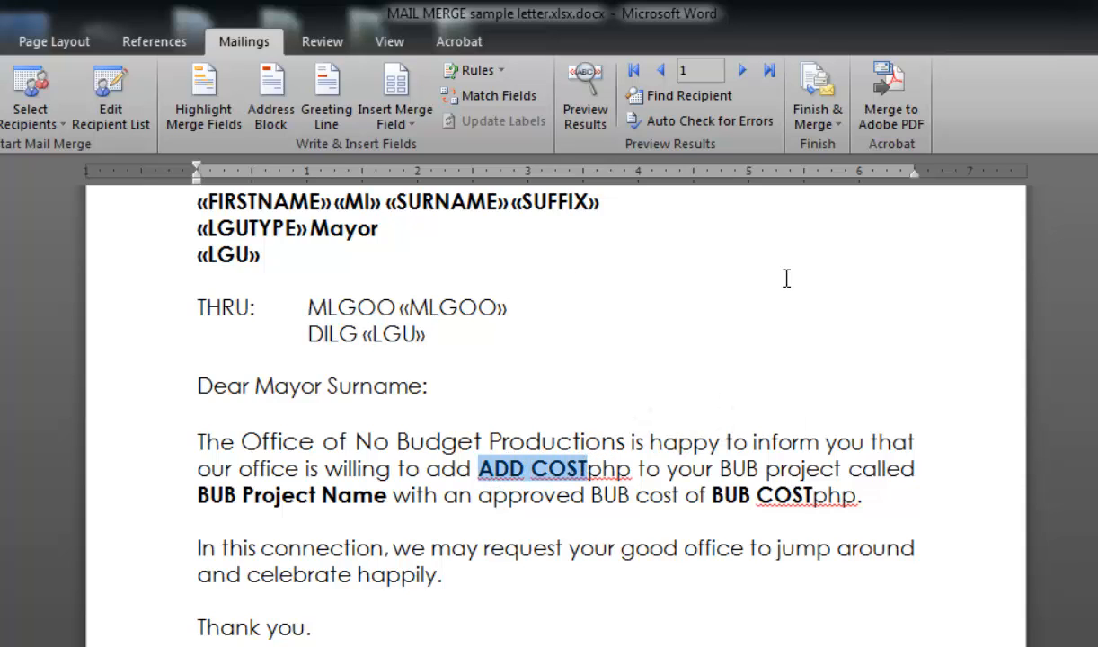
click(399, 123)
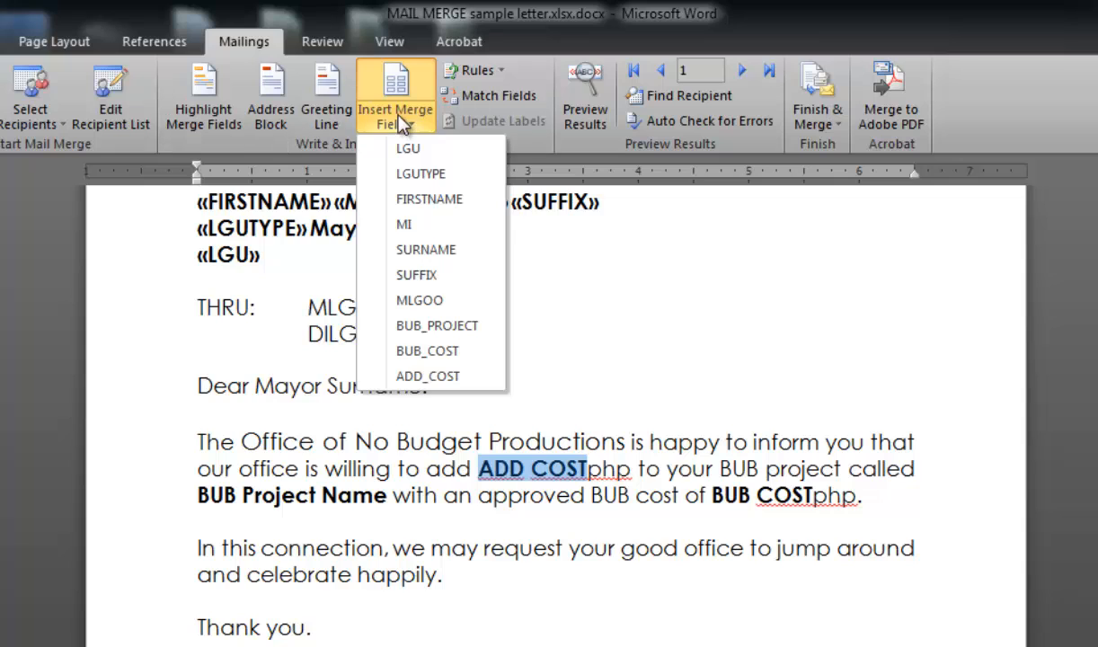
click(430, 375)
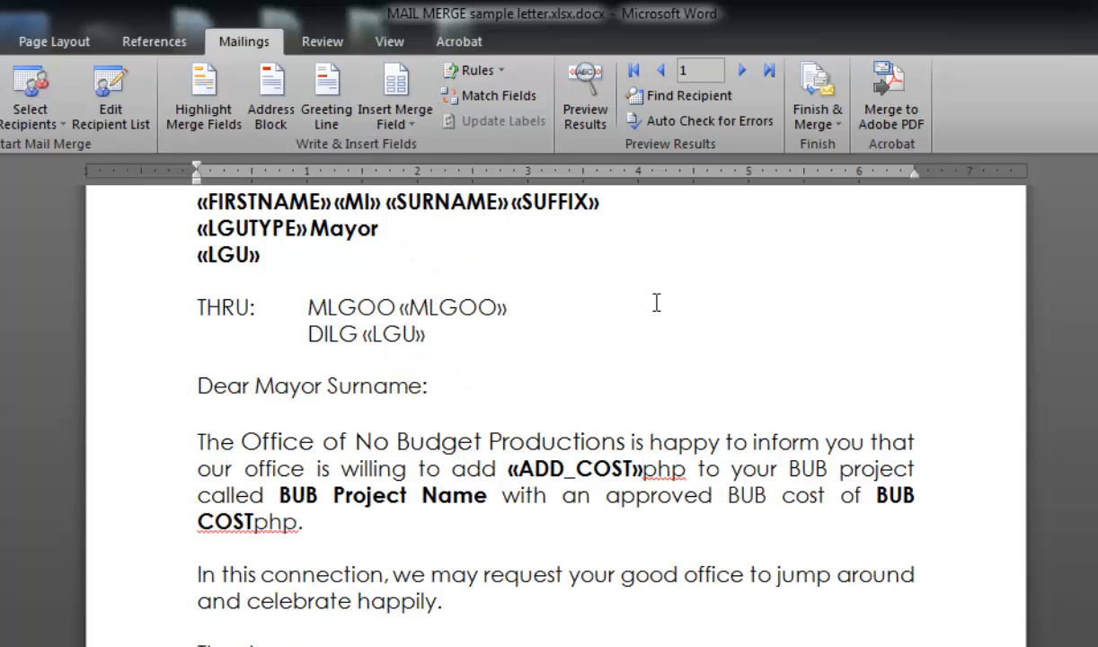
- Replace the BUB Project Name placeholder with the BUB_PROJECT merge field
drag(280, 493, 465, 502)
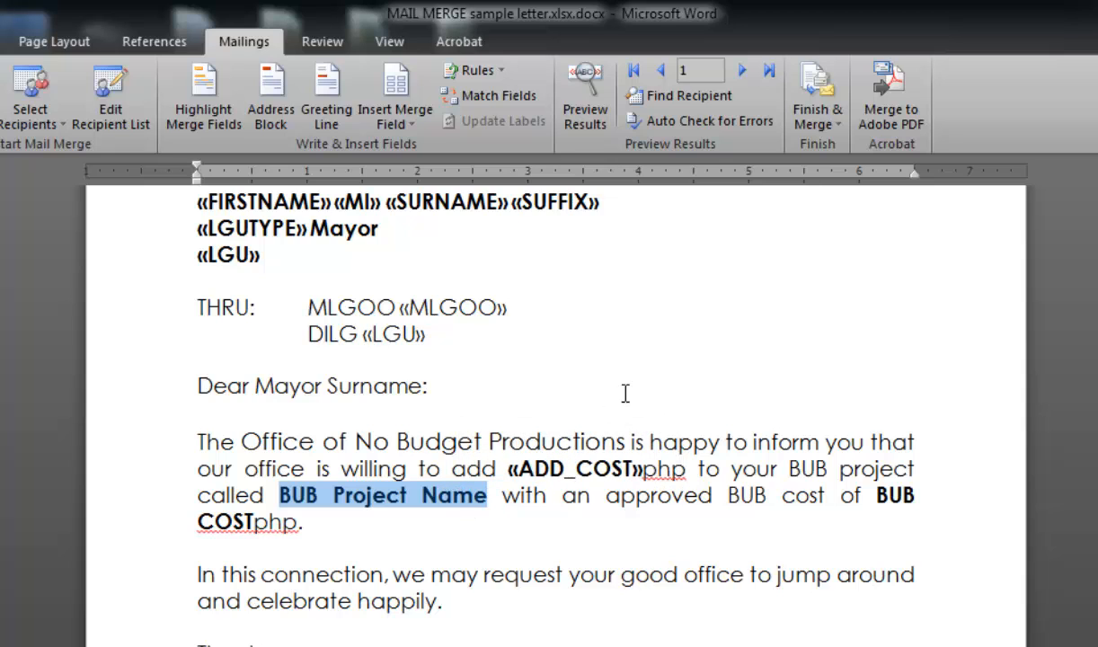
click(386, 121)
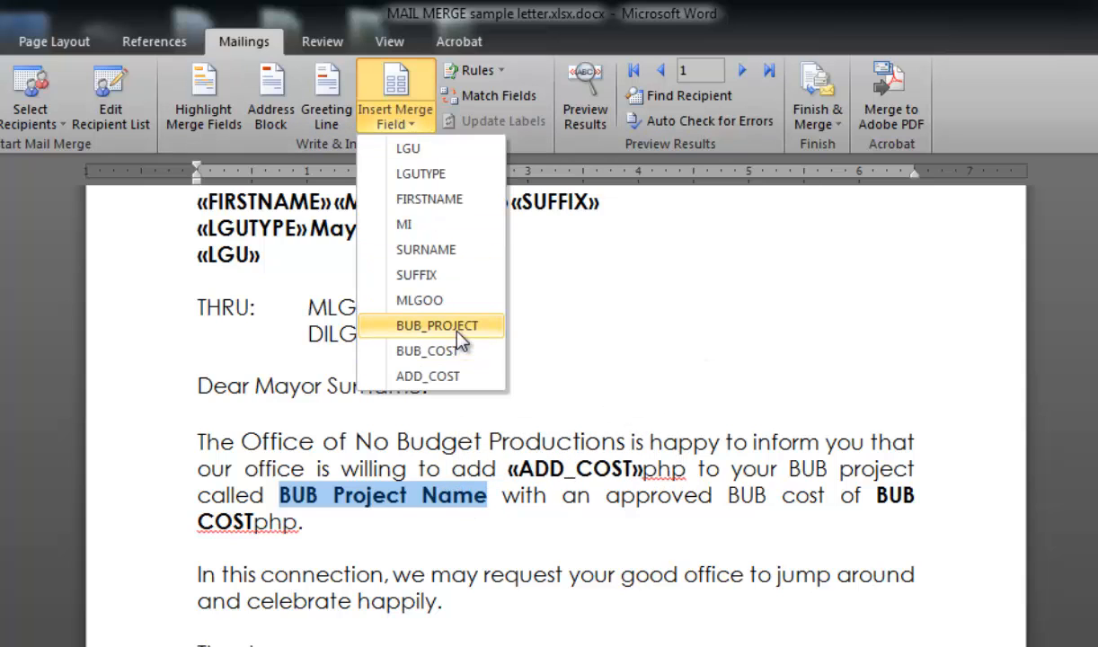
click(458, 327)
- Check the workbook columns, then replace the BUB COST placeholder with the BUB_COST merge field
key(alt+Tab)
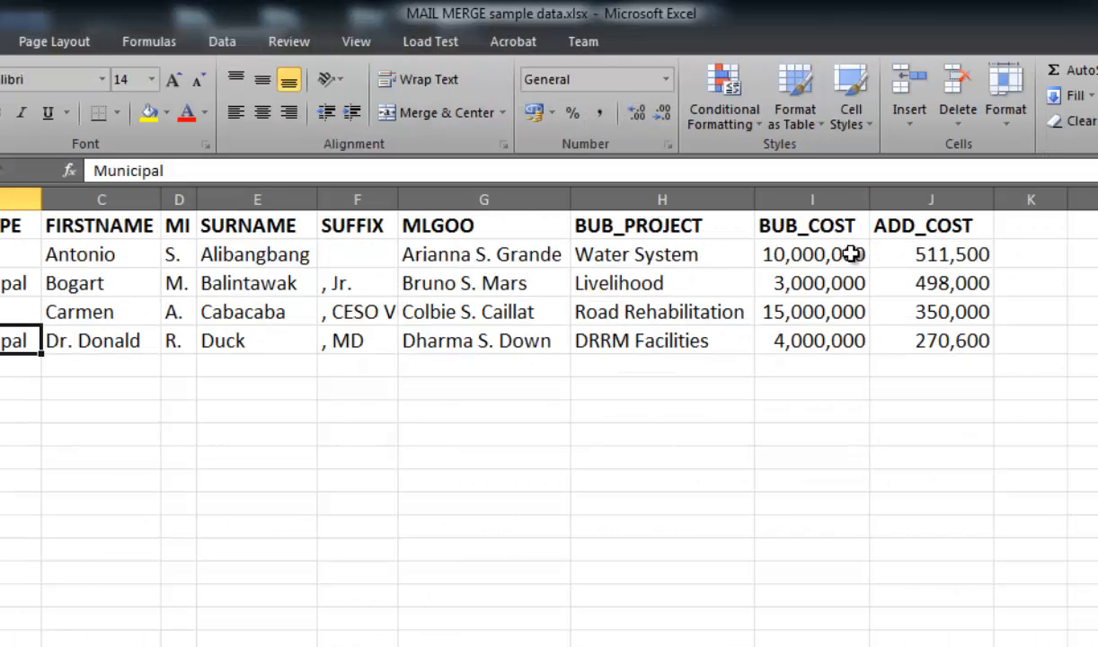
key(alt+Tab)
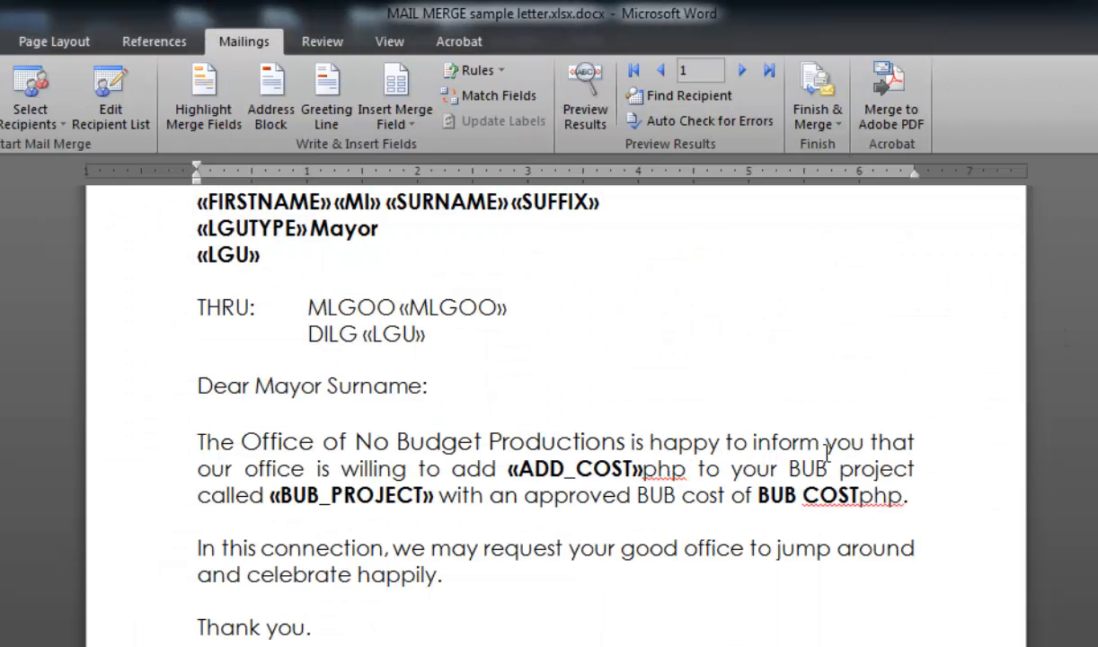
drag(760, 497, 902, 496)
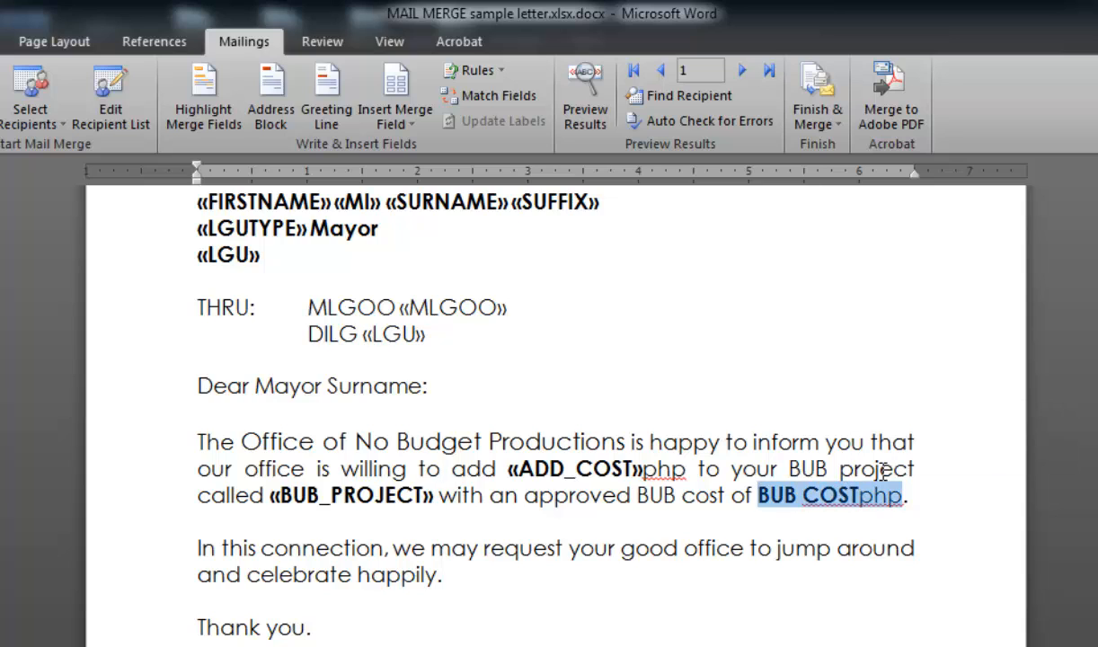
click(395, 117)
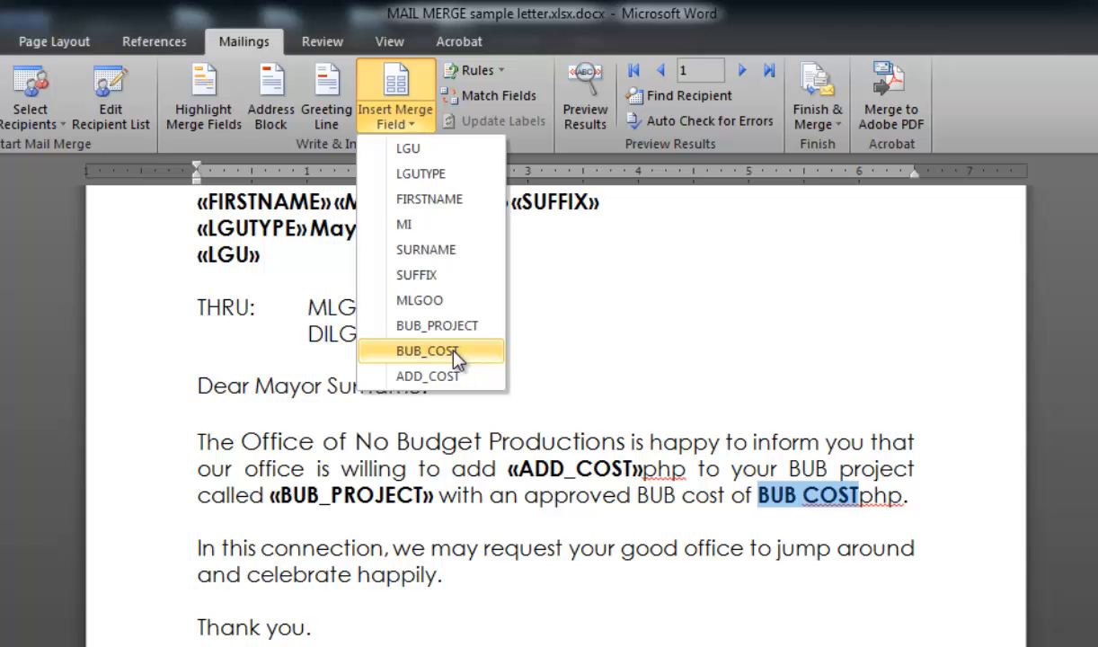
click(428, 350)
- Turn on the merge preview to show the first record's values in the letter
scroll(539, 441, up, 2)
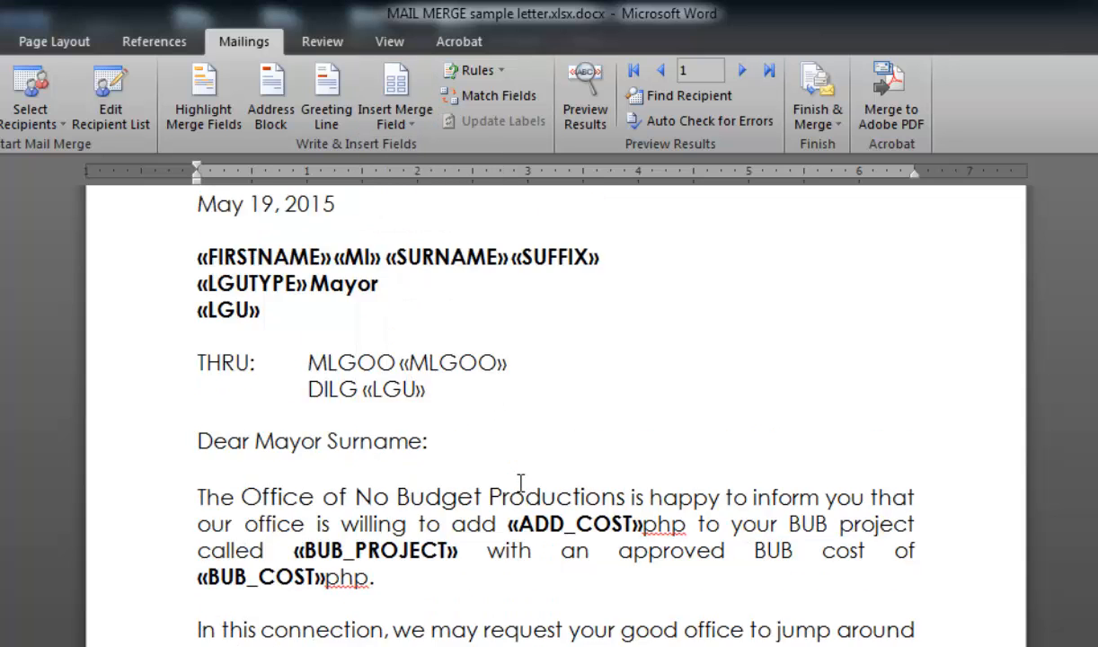
scroll(581, 479, down, 3)
scroll(586, 478, up, 2)
scroll(589, 485, up, 1)
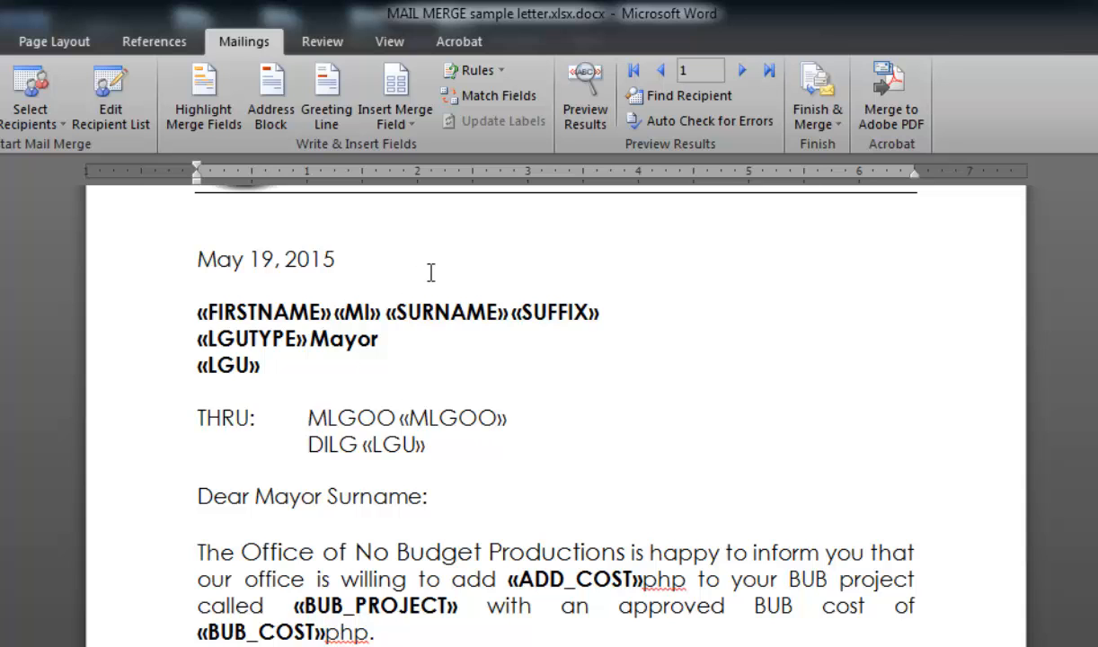
scroll(566, 342, down, 1)
scroll(665, 346, up, 1)
click(591, 124)
scroll(601, 283, down, 1)
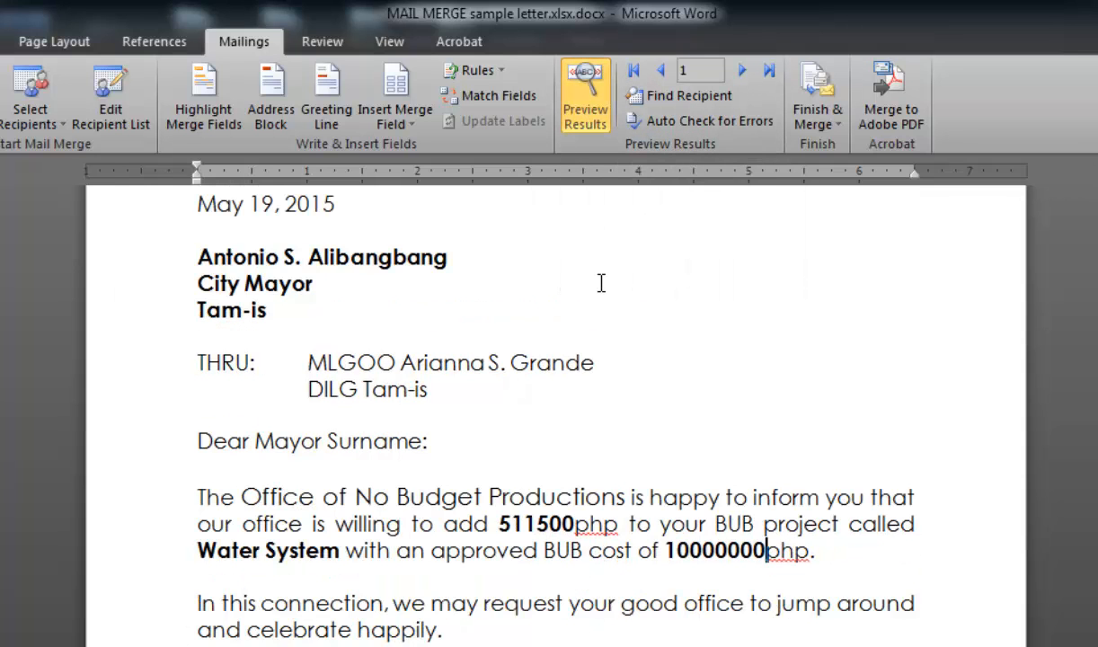
scroll(601, 283, up, 1)
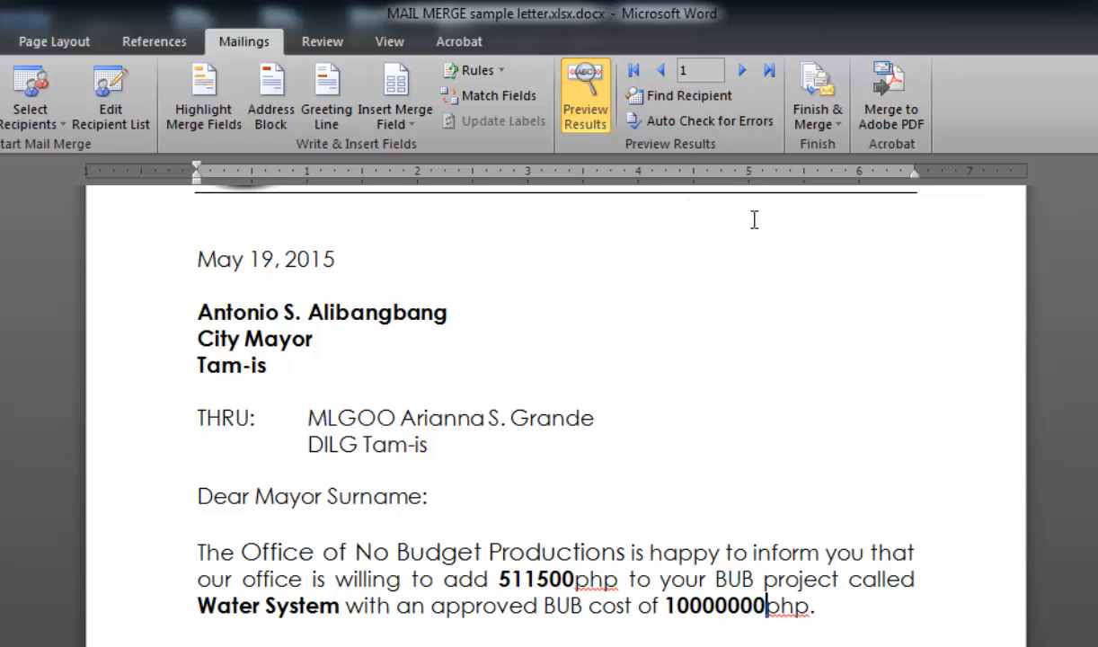
- Compare the previewed letter values against the first record's cells in the workbook
key(alt+Tab)
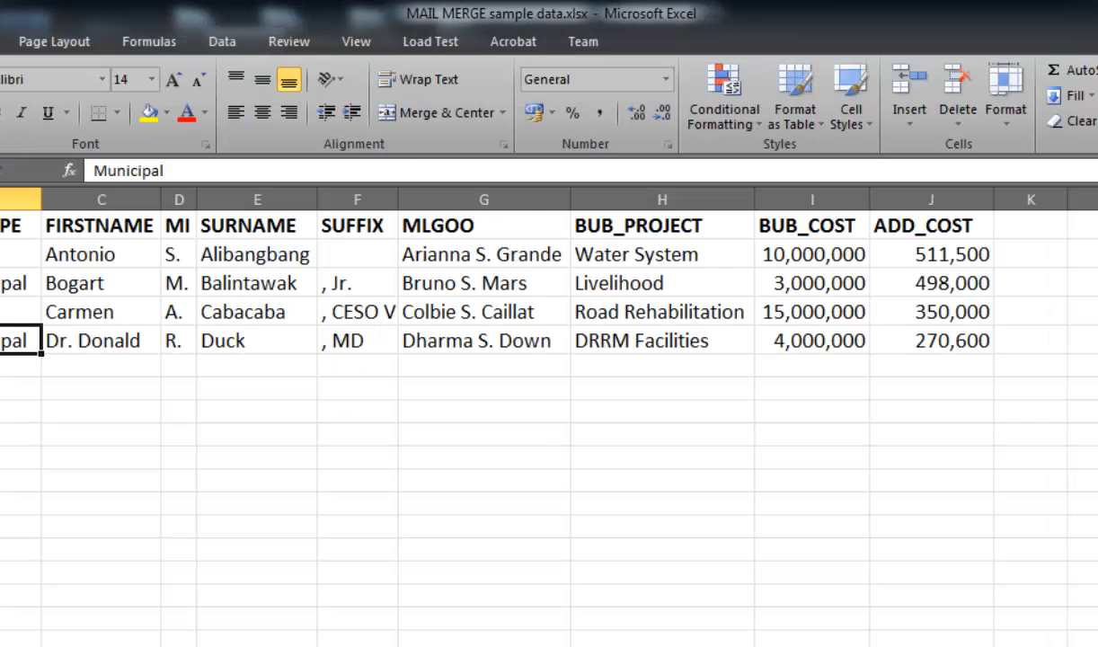
click(81, 256)
click(282, 253)
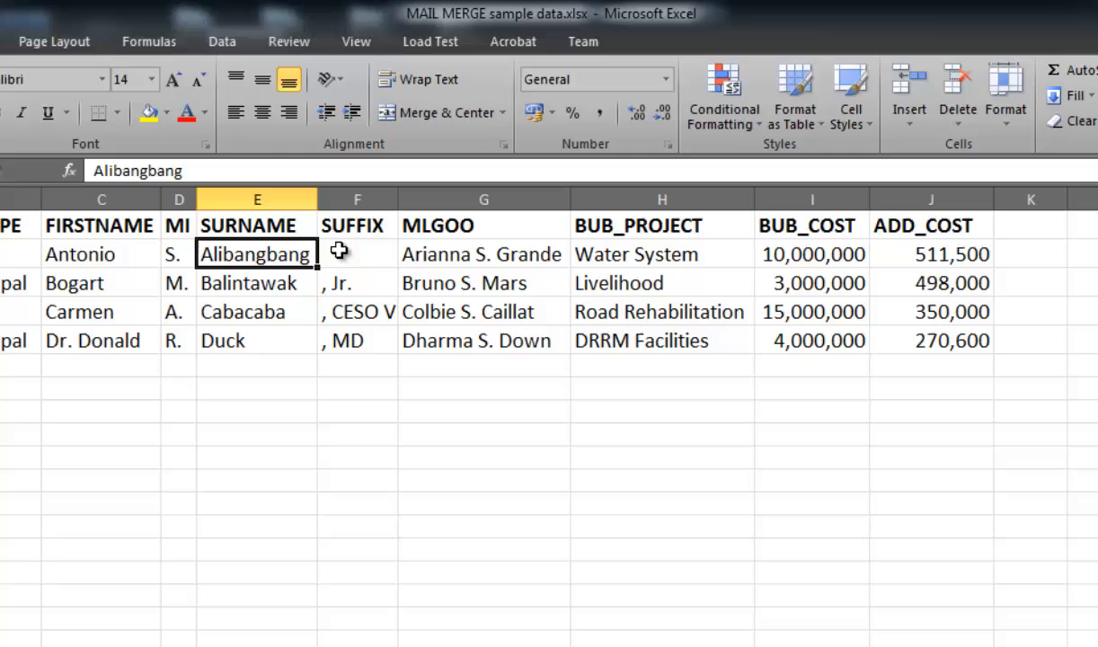
click(492, 252)
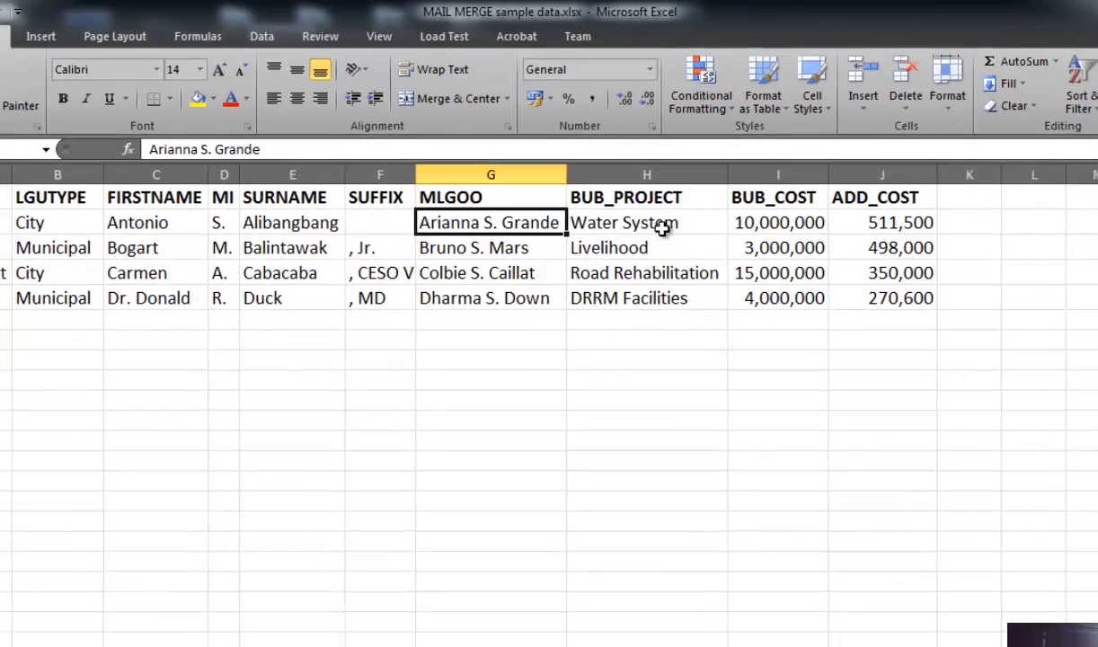
click(653, 259)
click(768, 187)
click(856, 187)
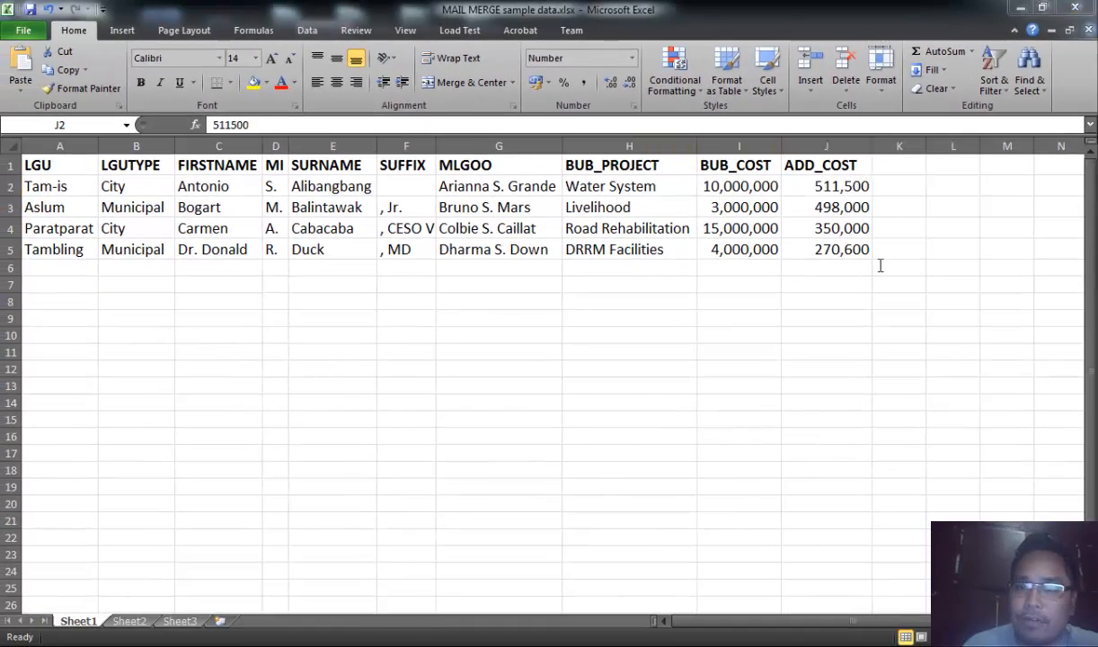
key(alt+Tab)
click(537, 423)
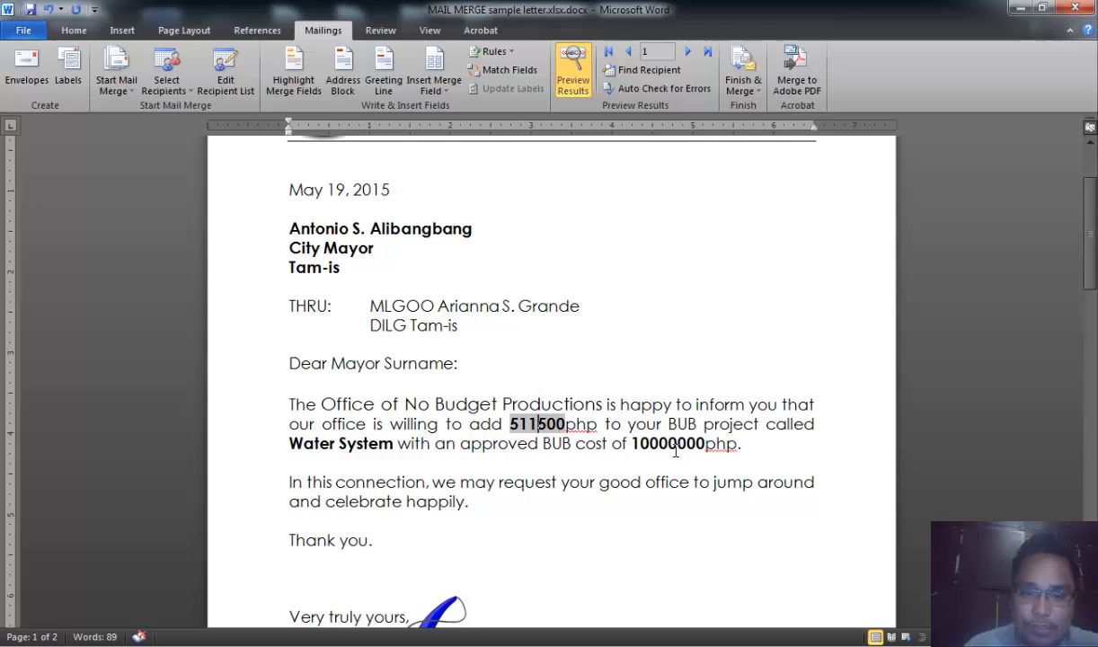
click(669, 443)
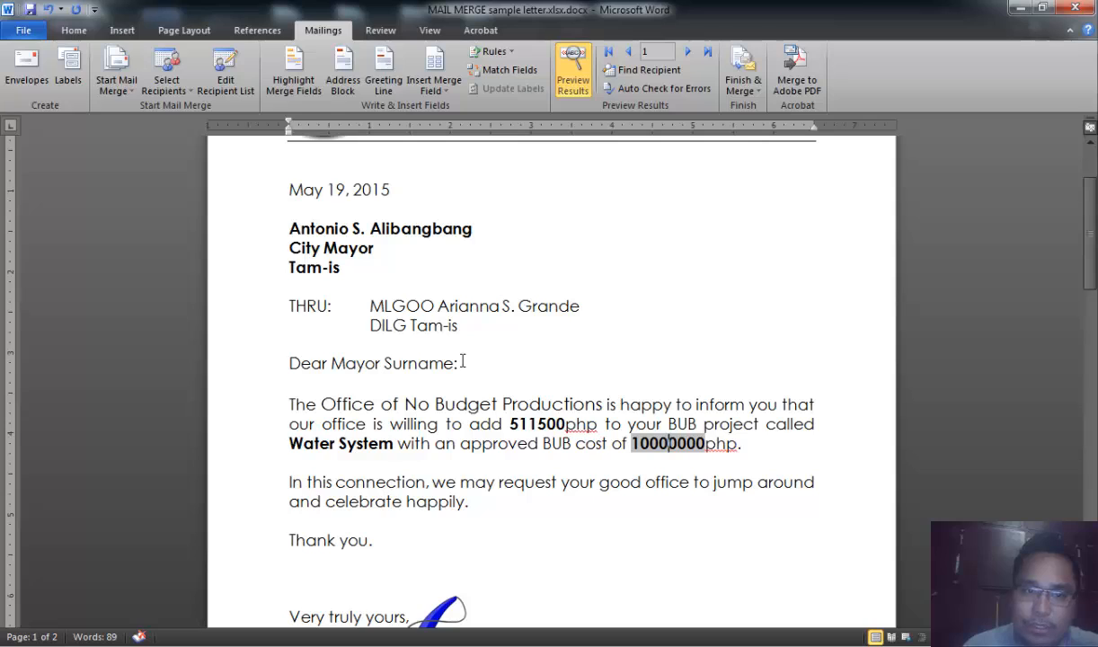
click(537, 423)
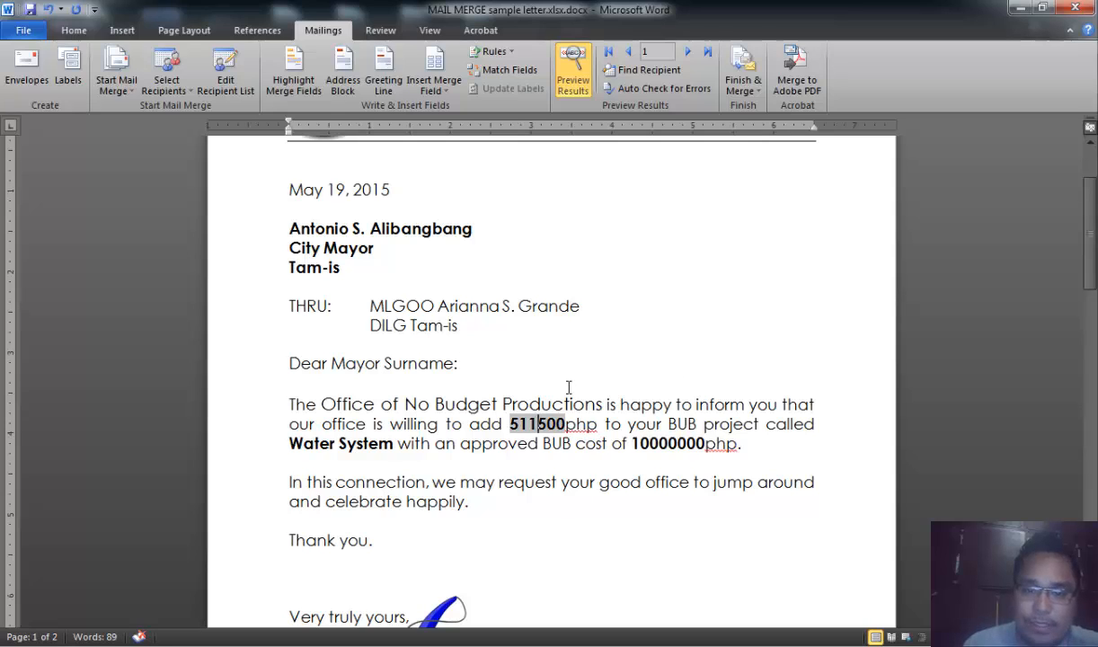
click(540, 331)
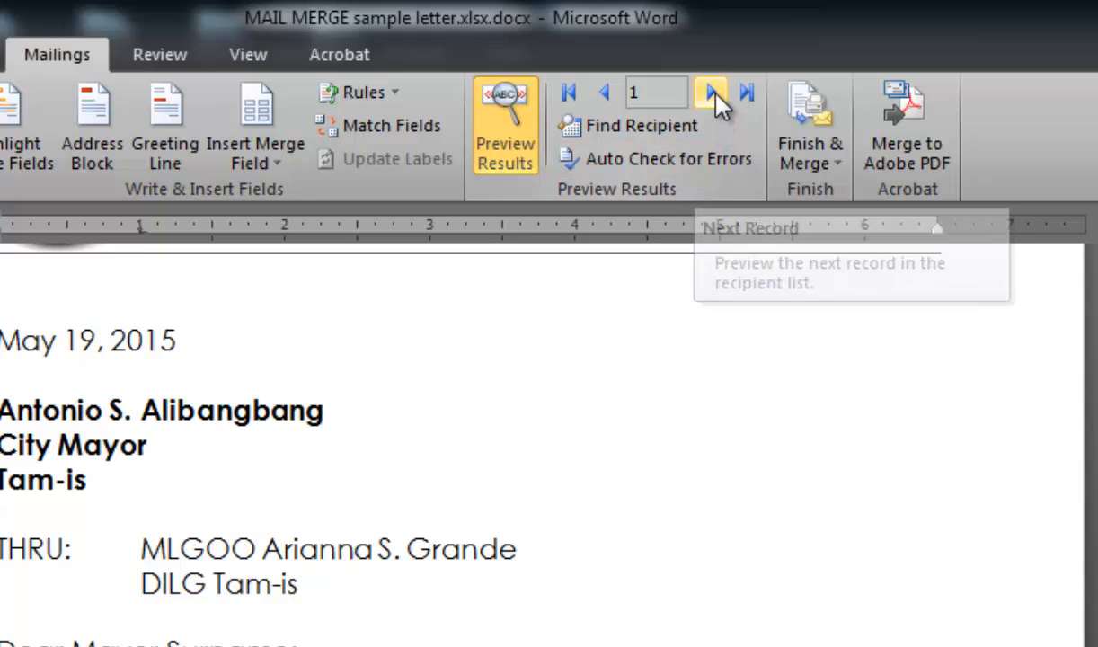
- Preview the next recipient record in the letter
click(711, 93)
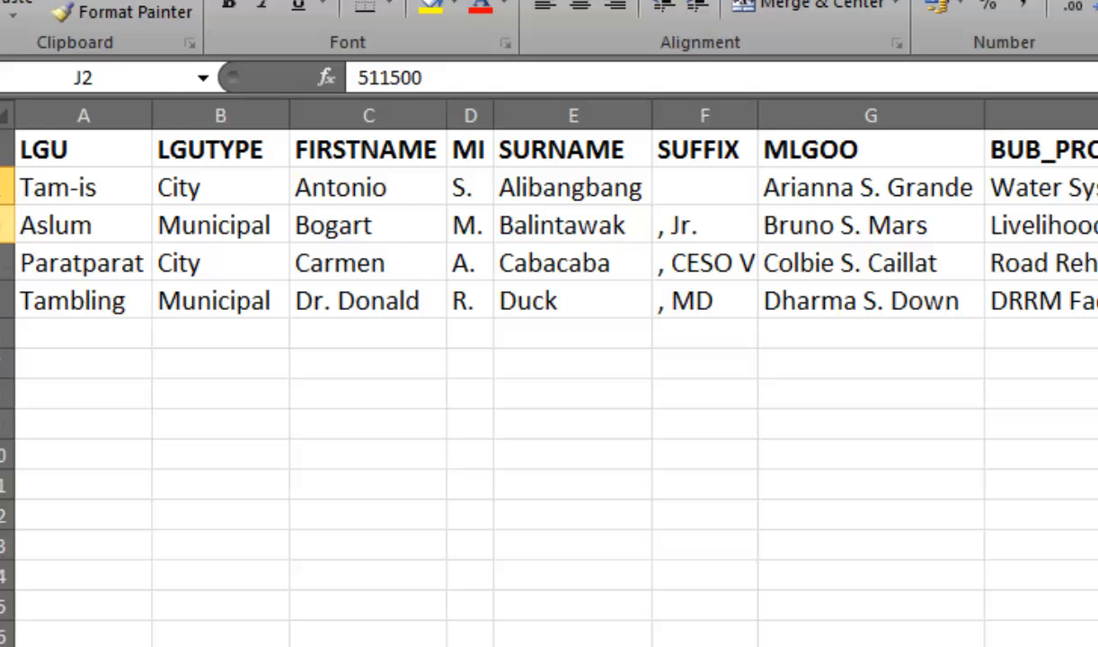
click(7, 225)
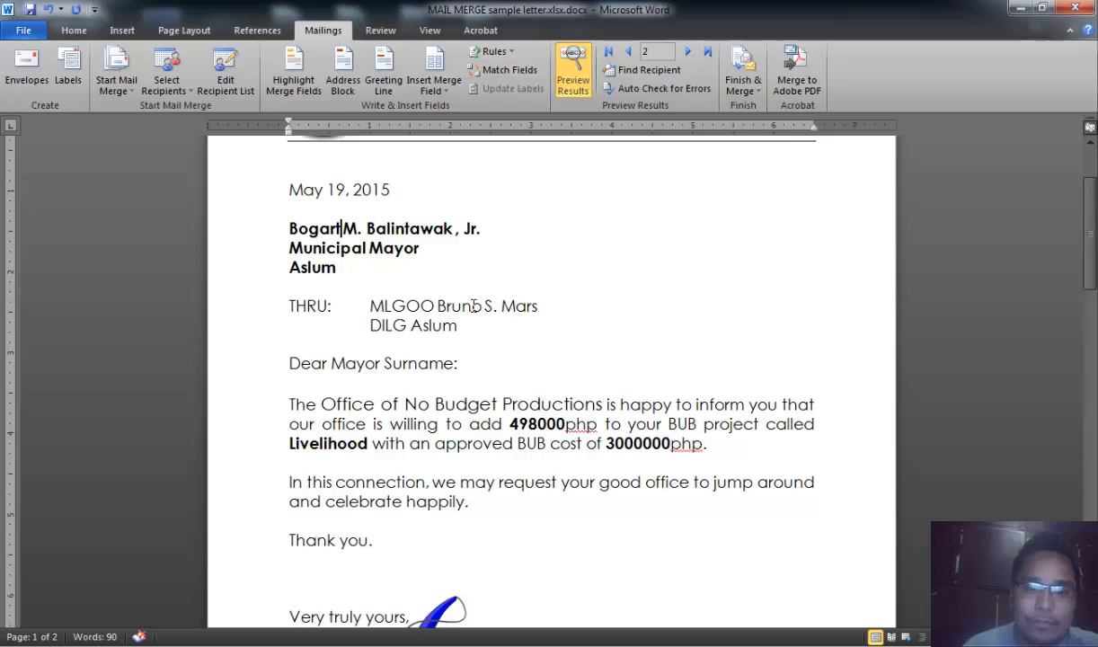
scroll(436, 269, down, 3)
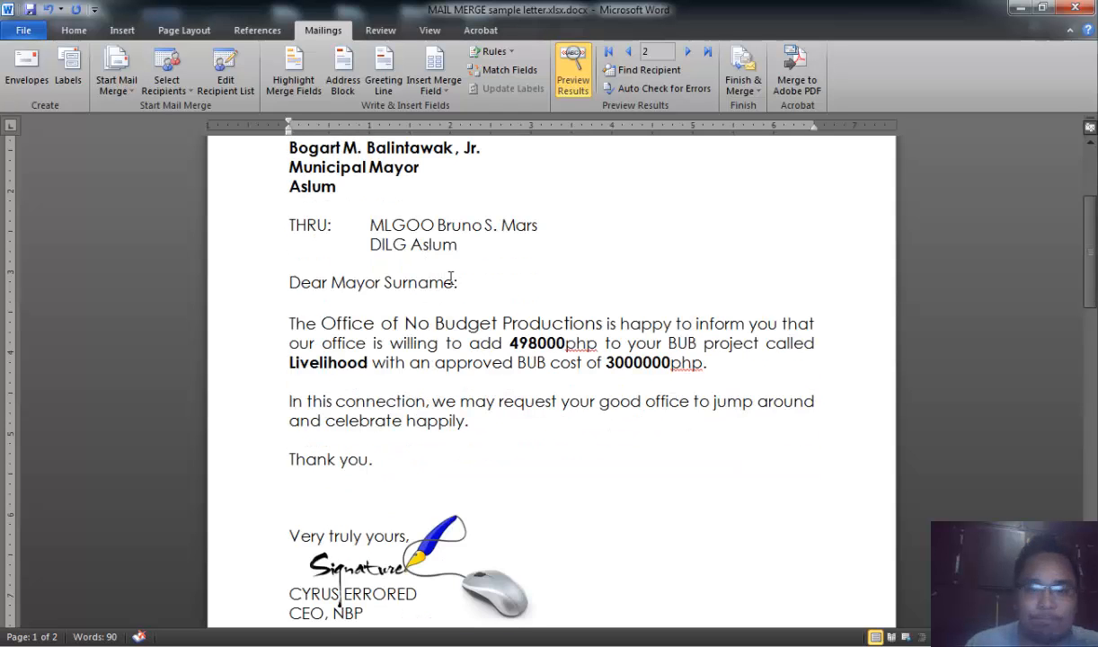
scroll(488, 296, up, 3)
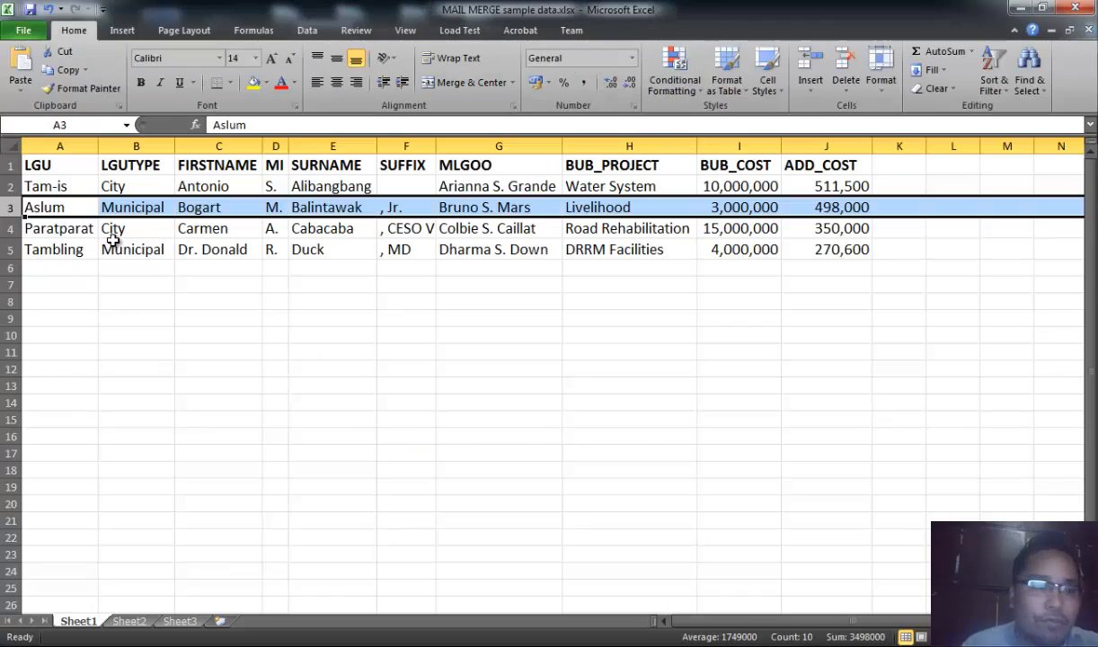
- Step forward and back through the previewed recipient records, returning to the first record
click(44, 224)
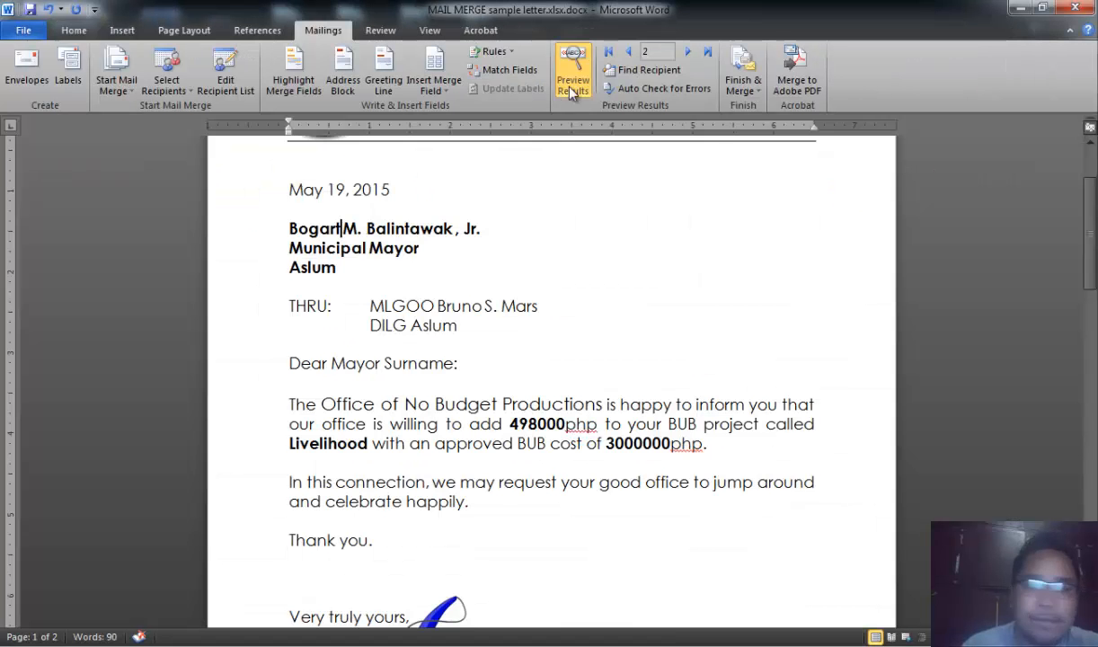
click(688, 52)
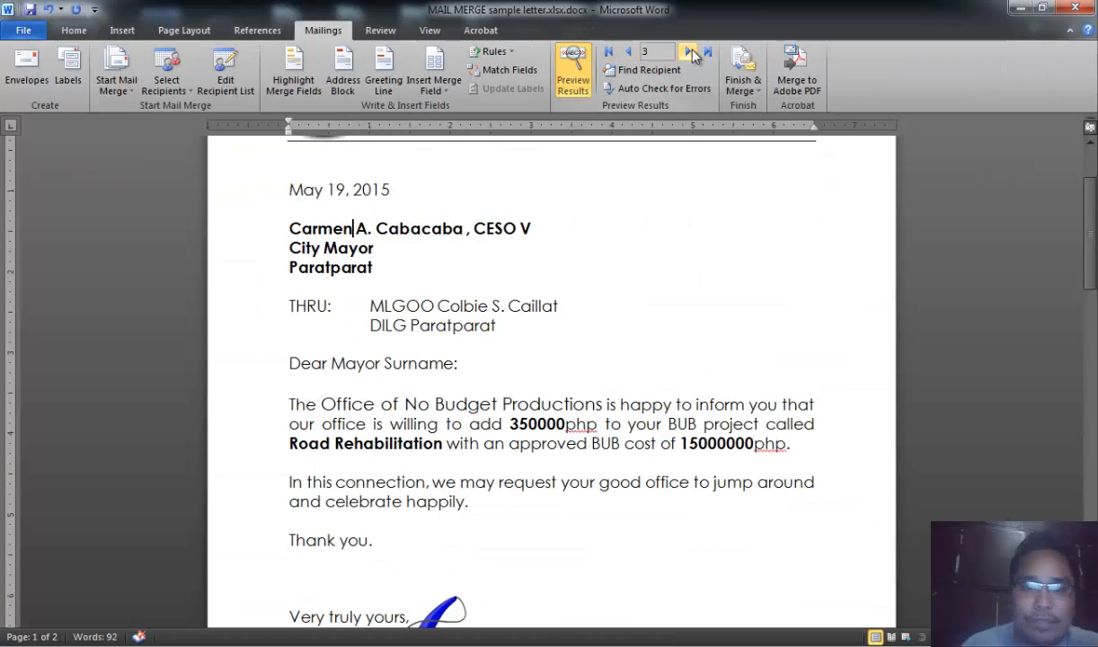
click(692, 53)
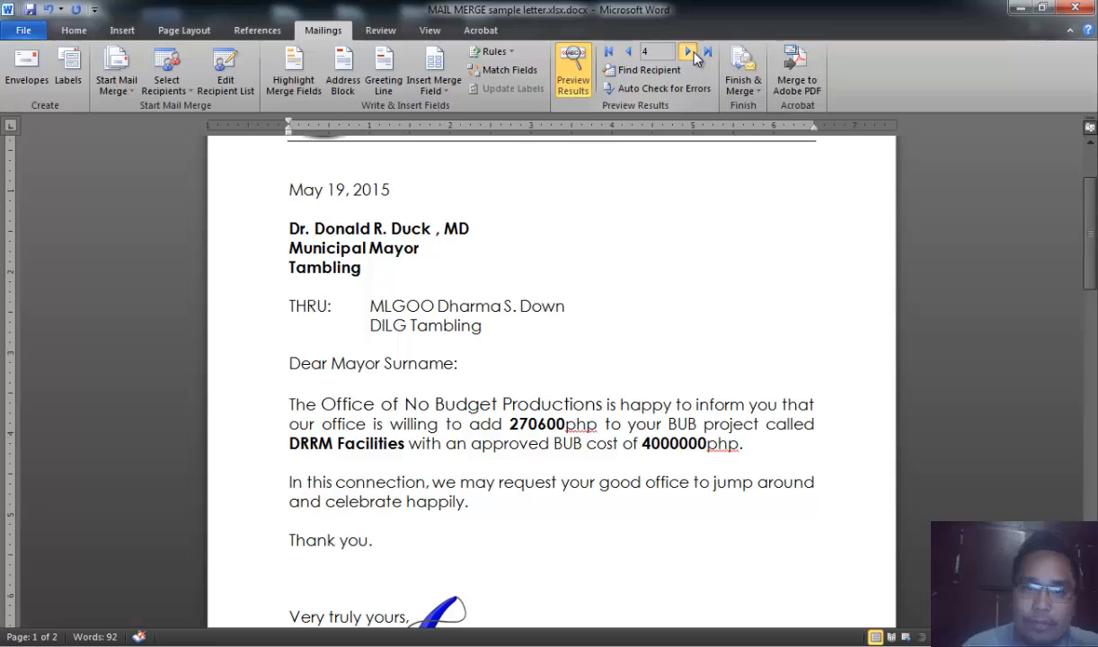
click(628, 52)
click(628, 52)
click(627, 52)
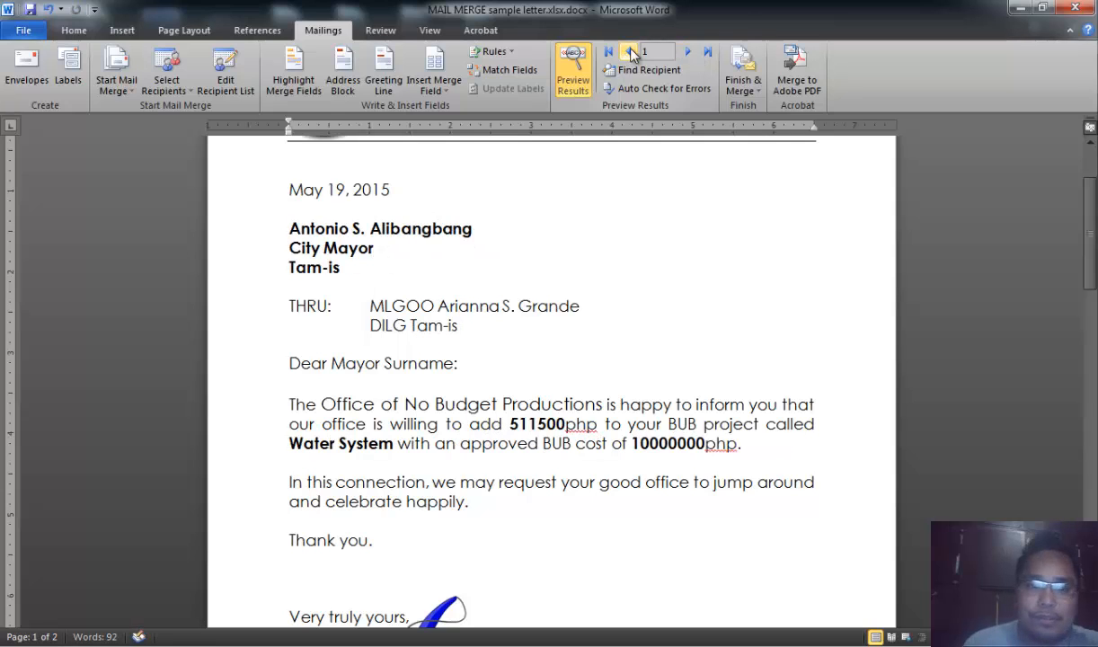
click(688, 53)
click(628, 52)
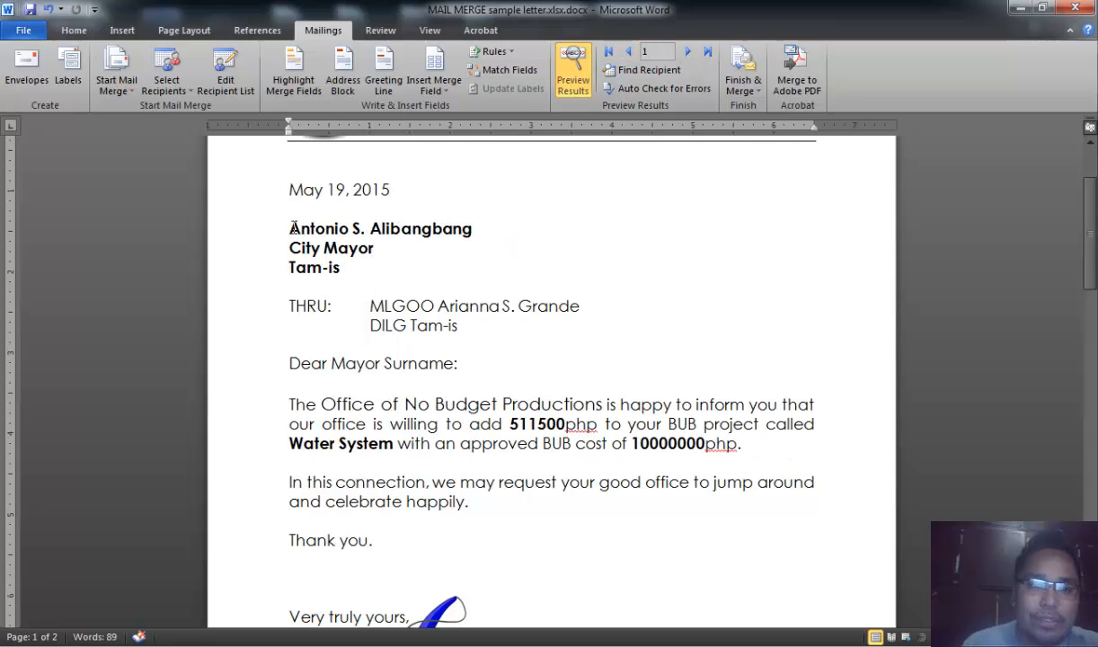
- Add the \* upper format switch to the FIRSTNAME merge field code and preview the merged result
drag(289, 228, 436, 221)
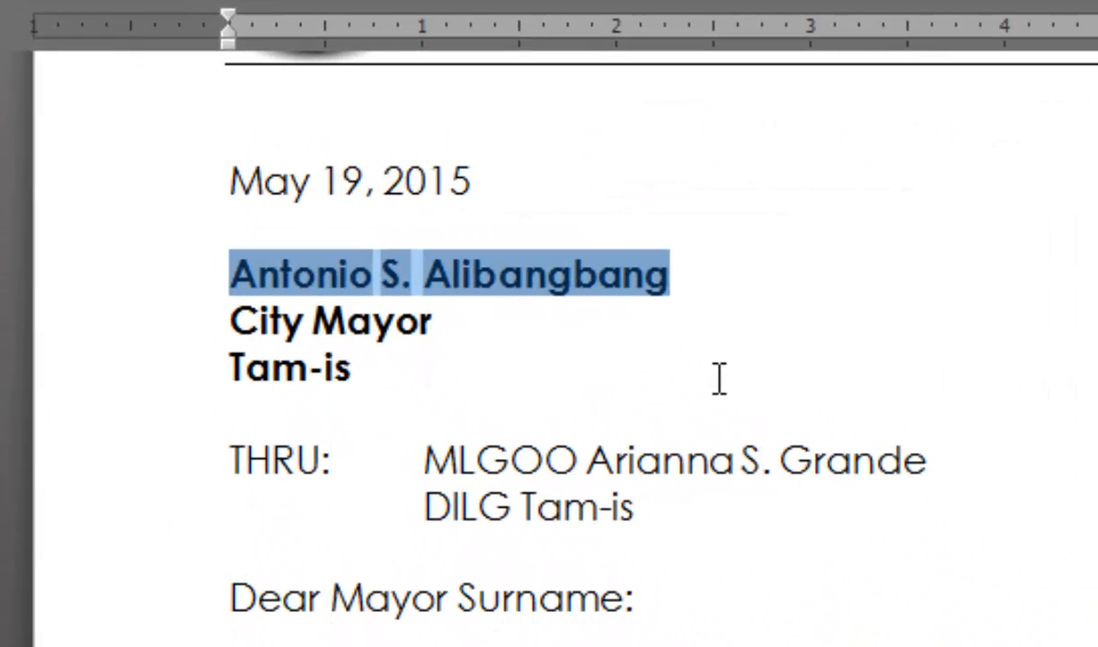
click(708, 314)
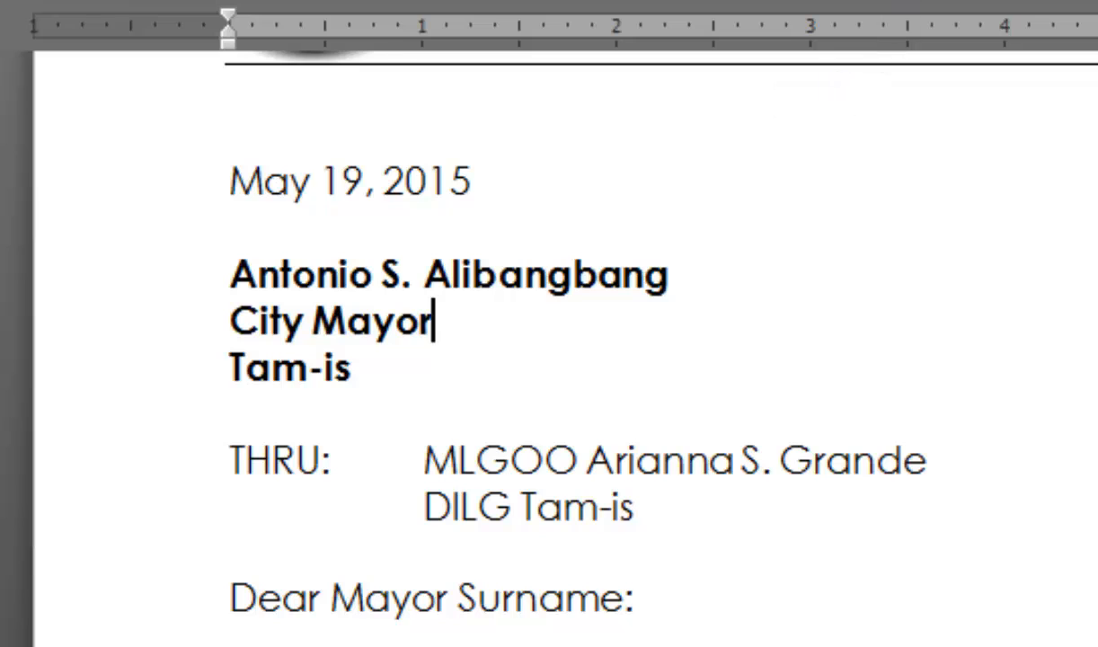
click(965, 1)
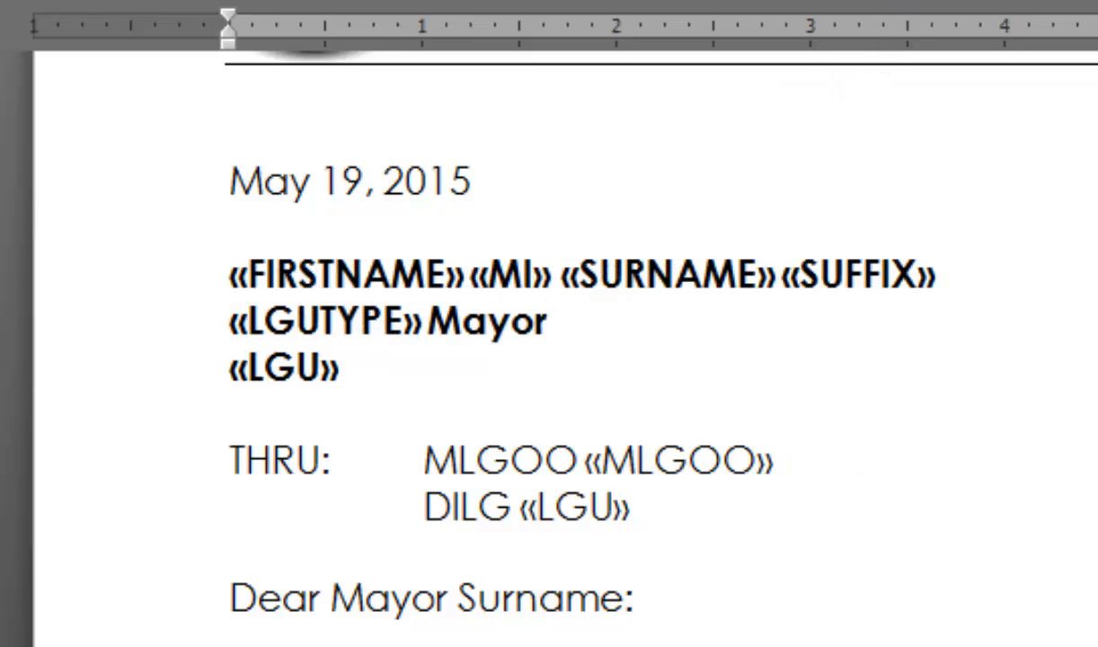
click(333, 276)
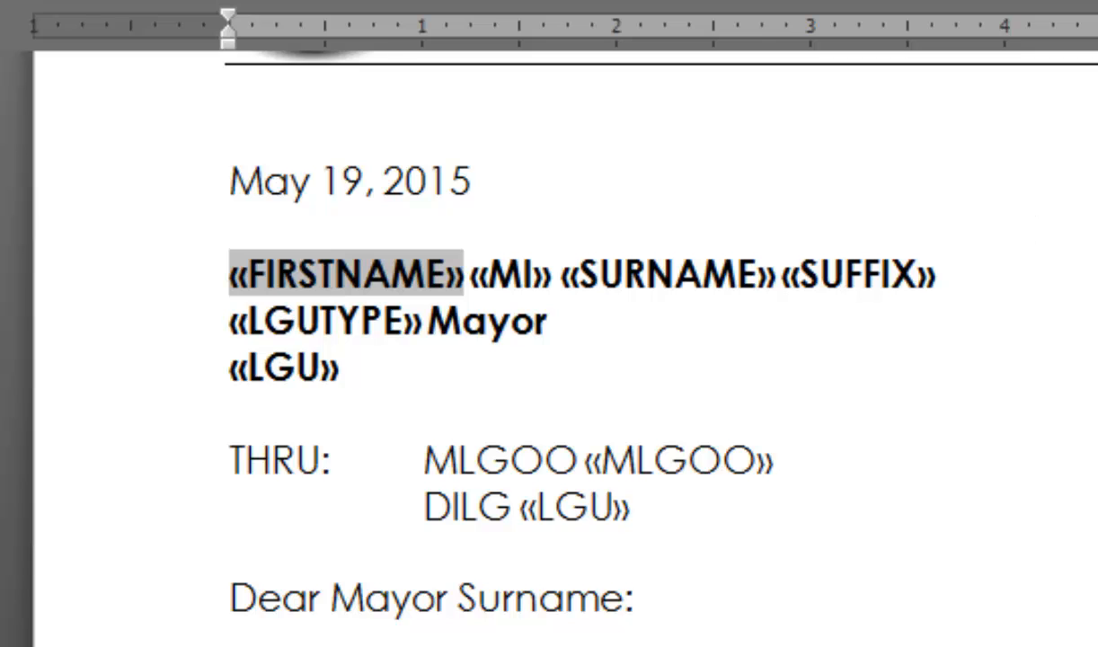
key(shift+F9)
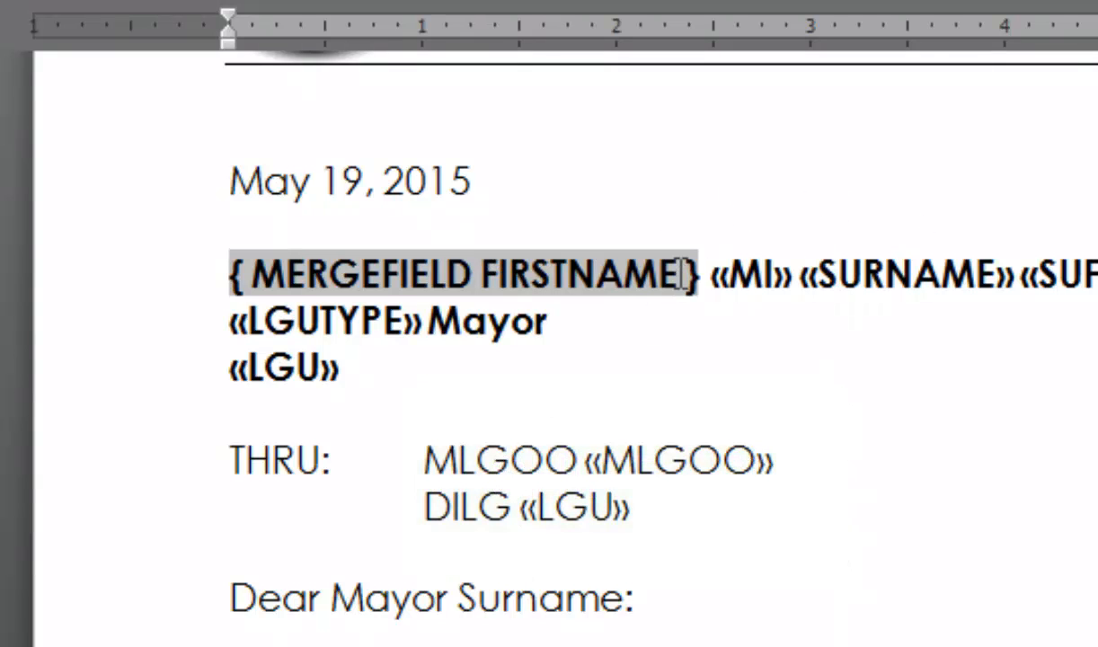
text(\)
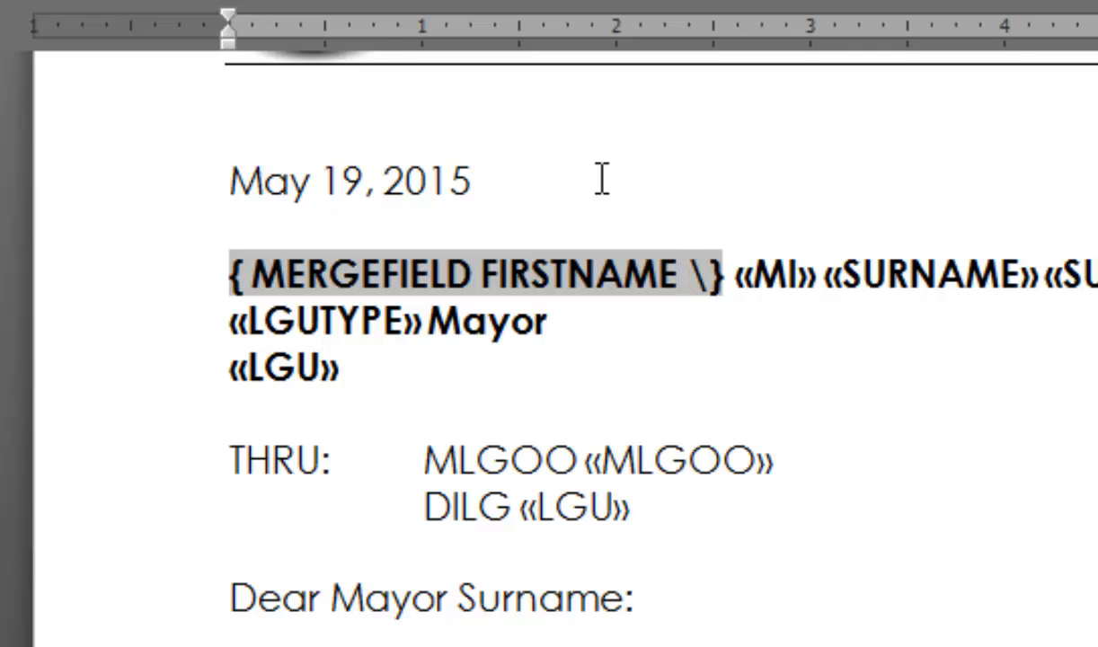
text(*)
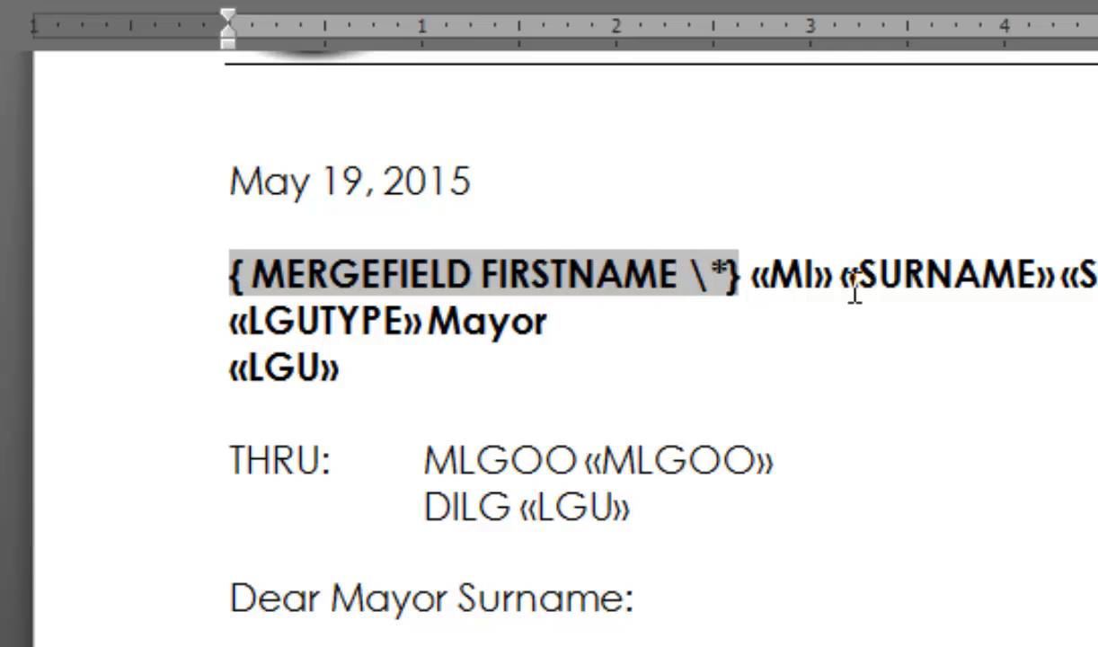
text(upper)
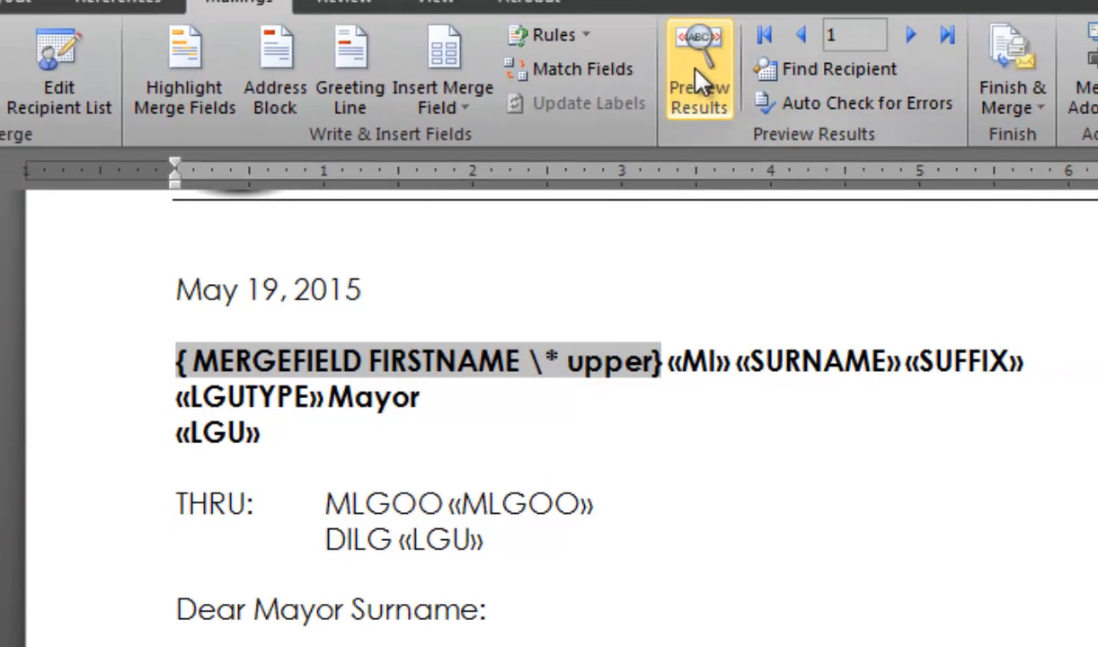
click(701, 45)
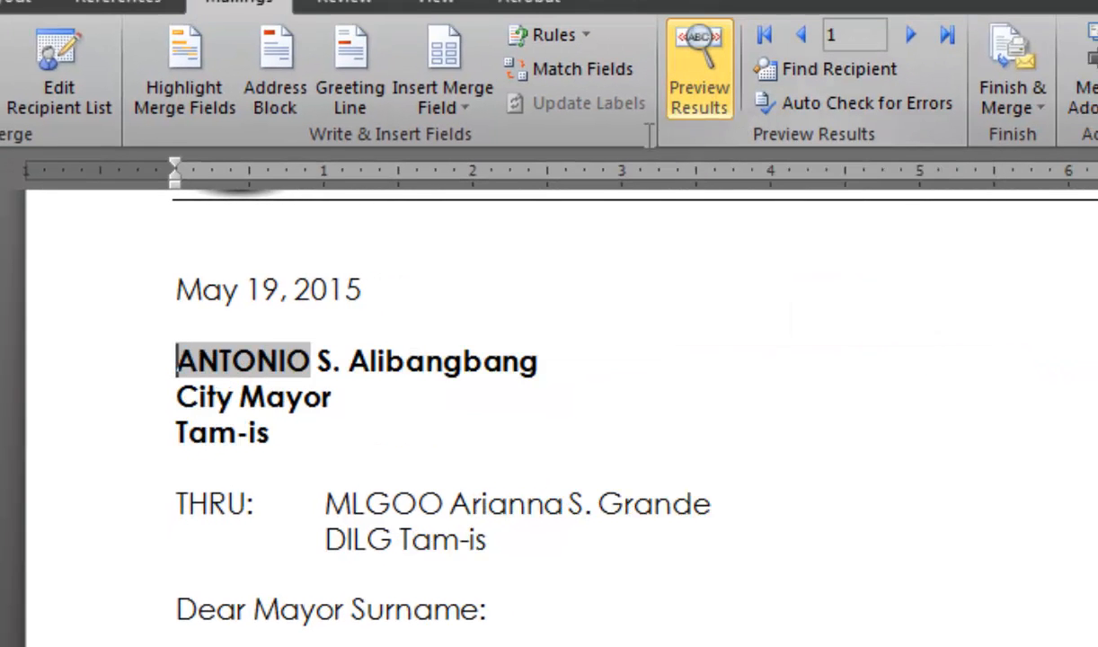
- Add the \* upper format switch to the SURNAME merge field code and preview the merged result
click(285, 391)
click(287, 362)
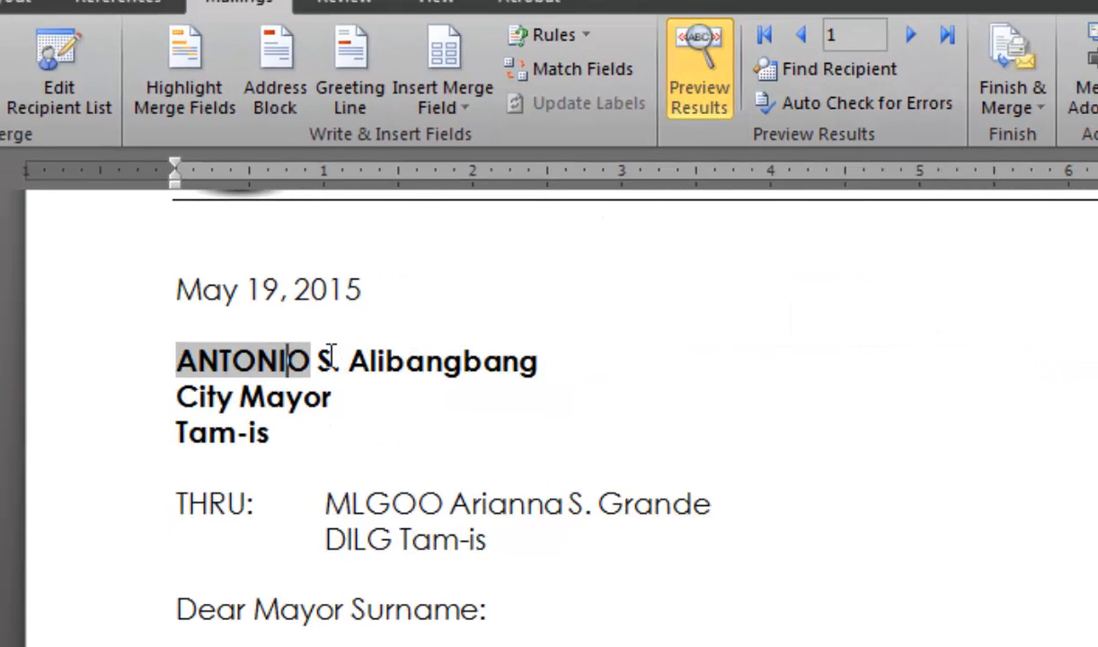
click(331, 358)
key(alt+Tab)
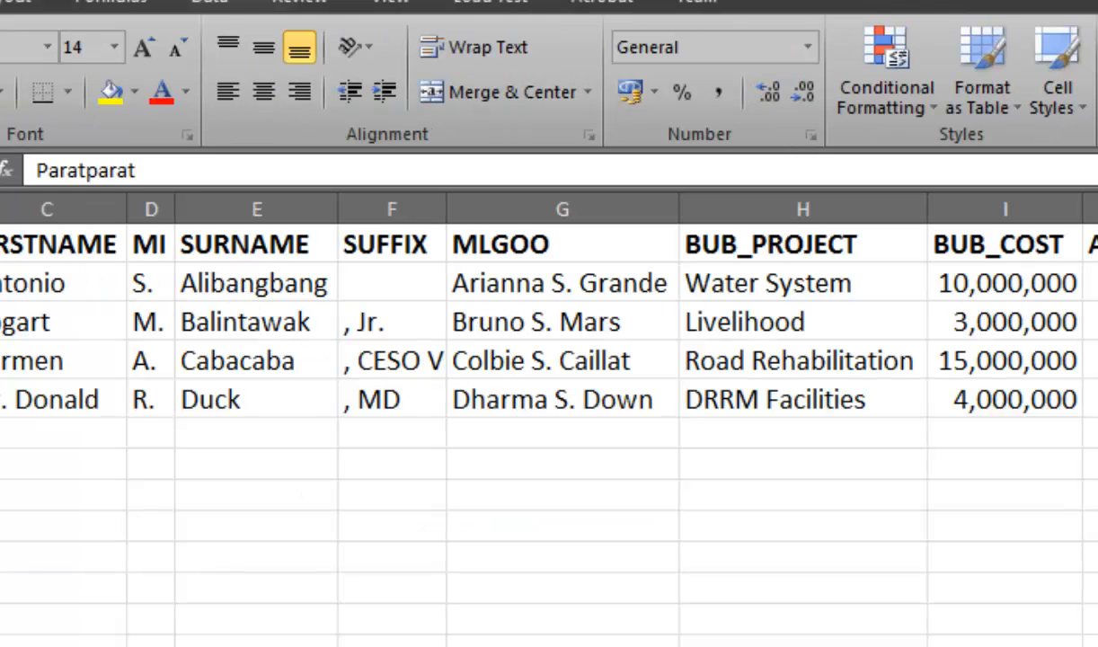
key(alt+Tab)
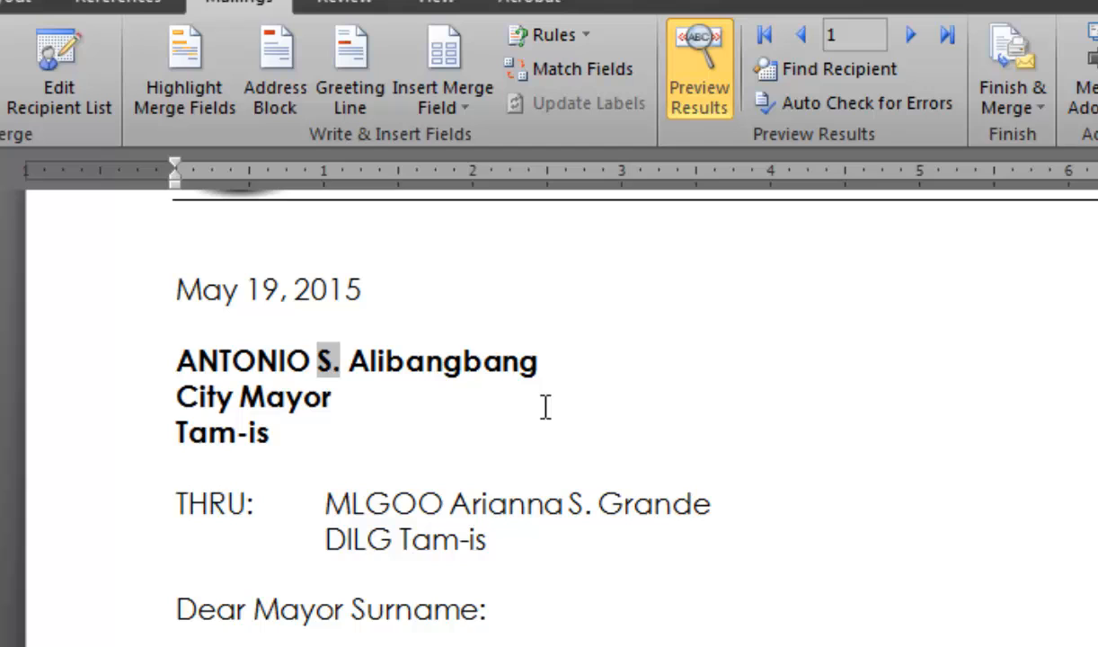
click(426, 360)
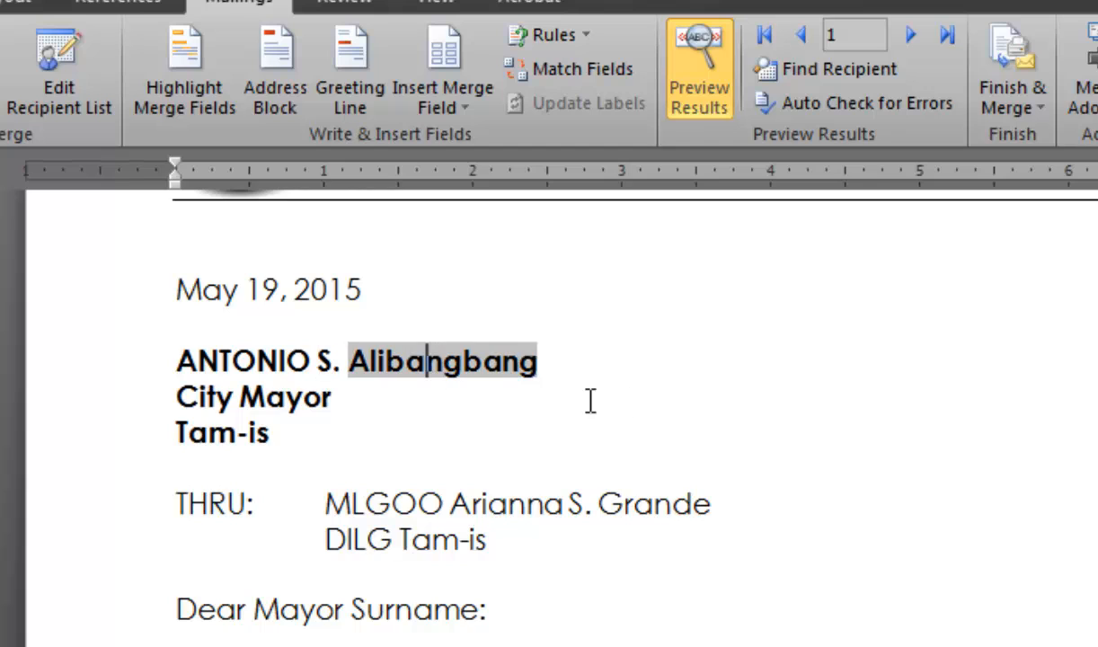
click(712, 86)
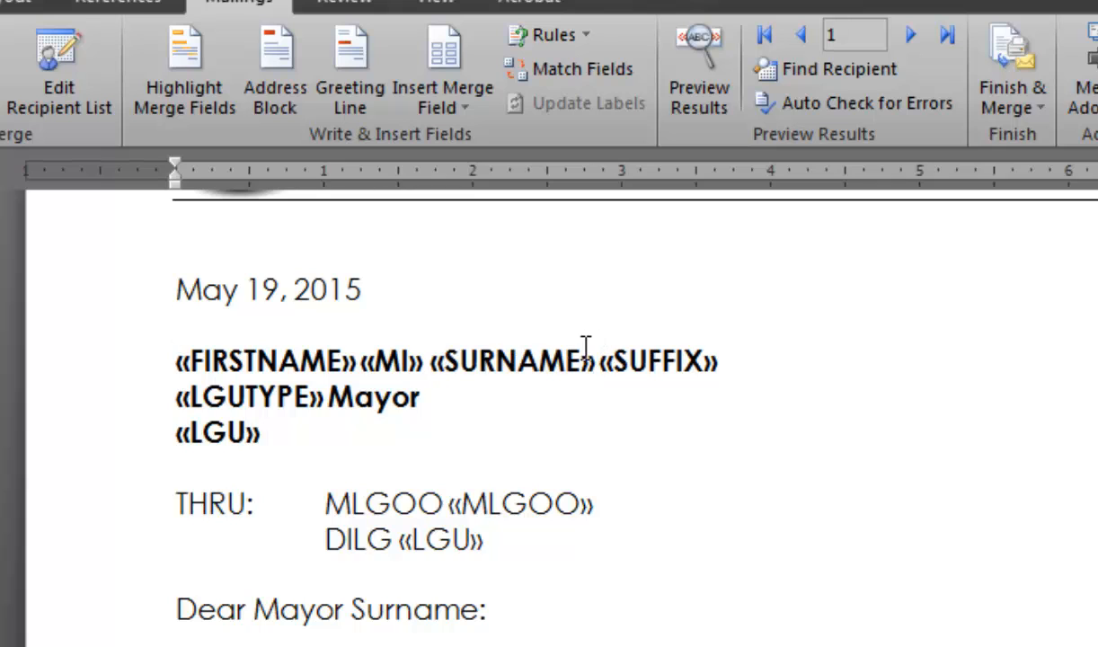
click(567, 358)
key(shift+F9)
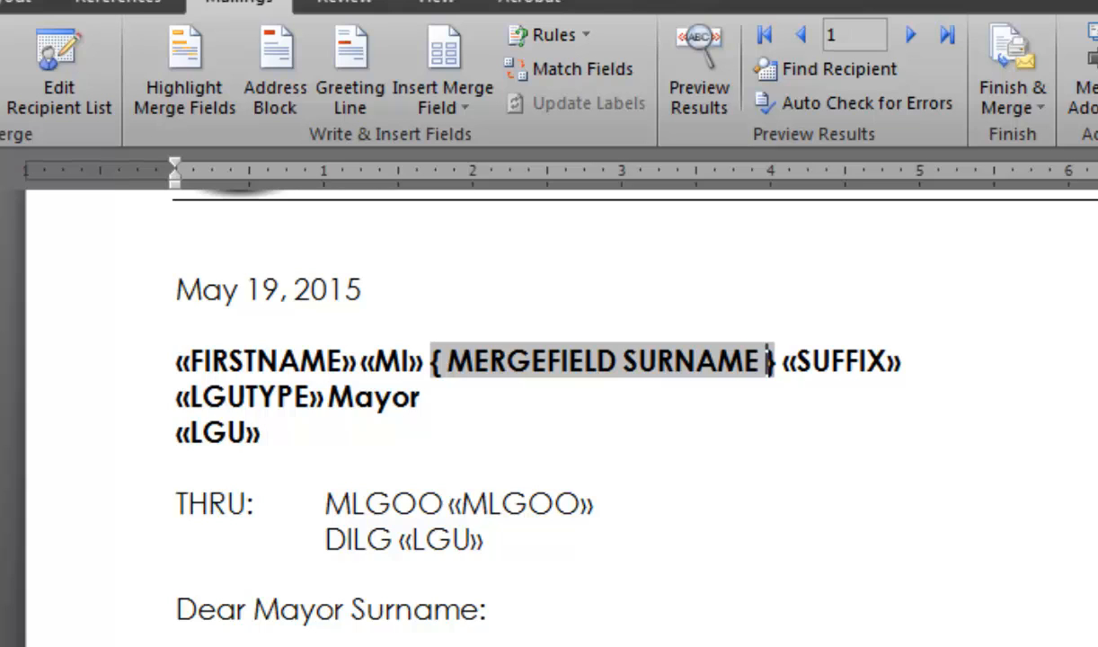
text(\*)
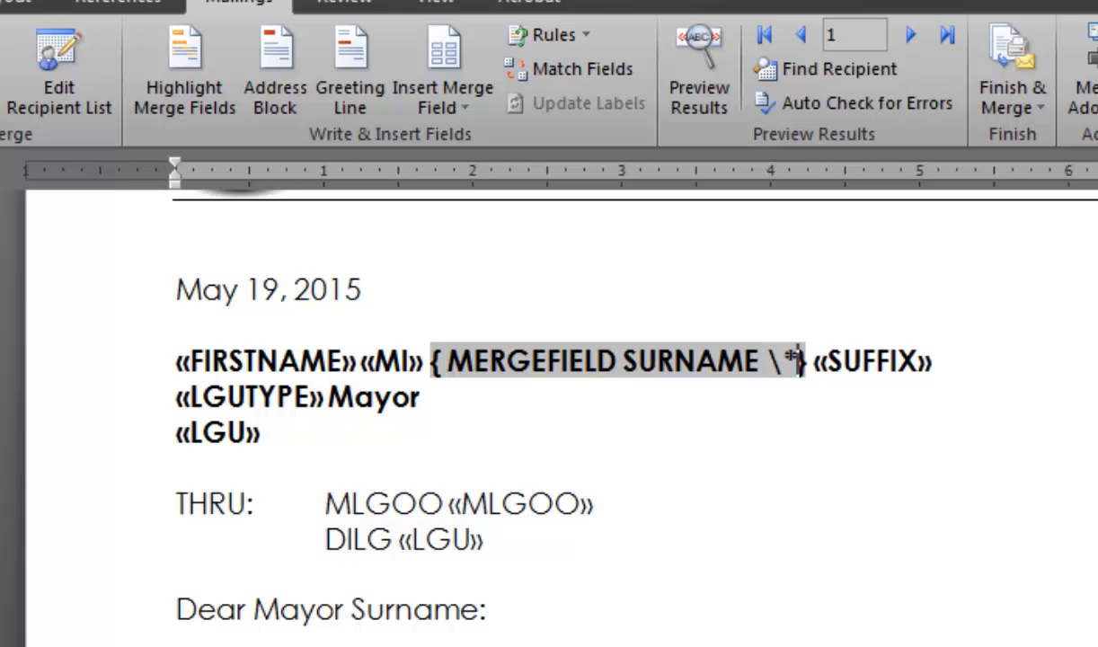
text( upper)
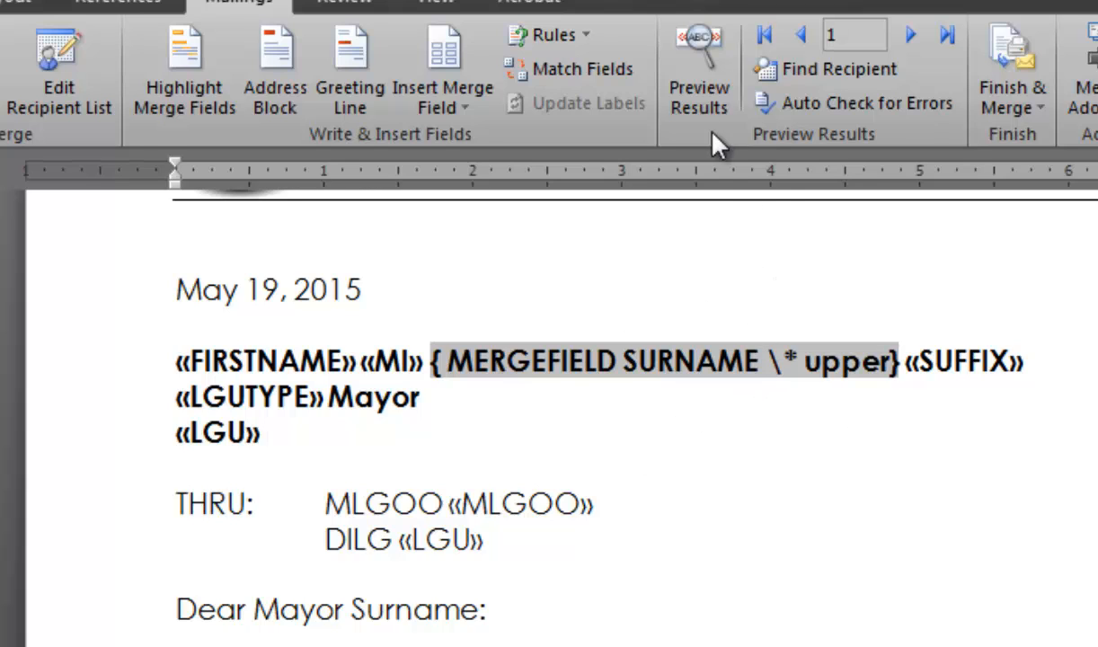
click(699, 90)
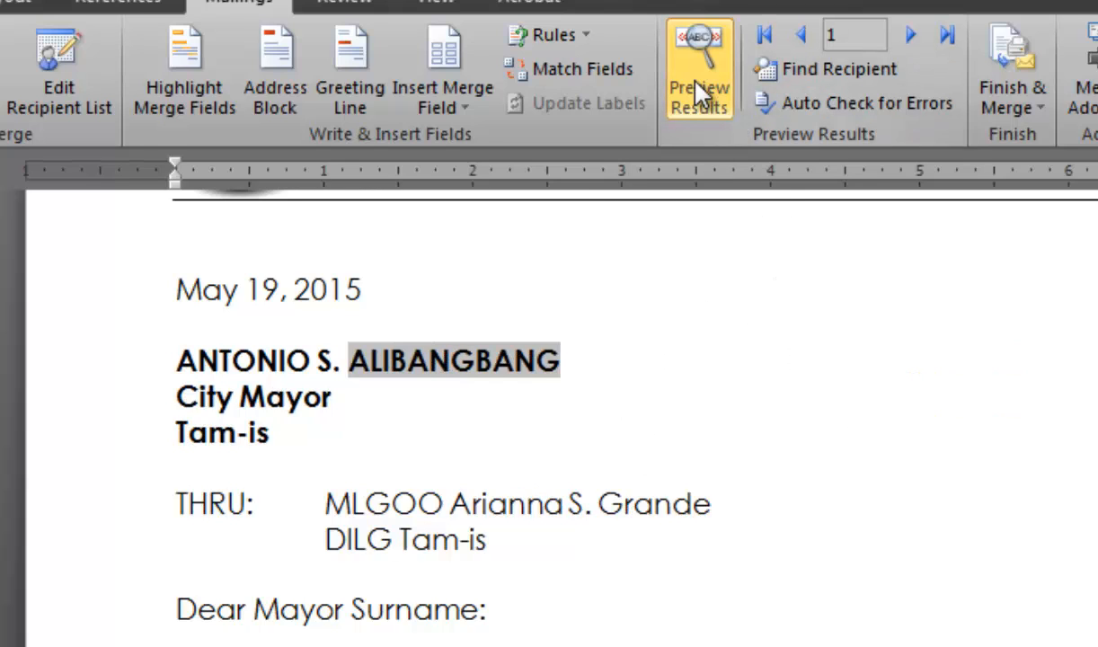
- Step through the previewed recipient records to check the uppercase names in each letter
click(392, 393)
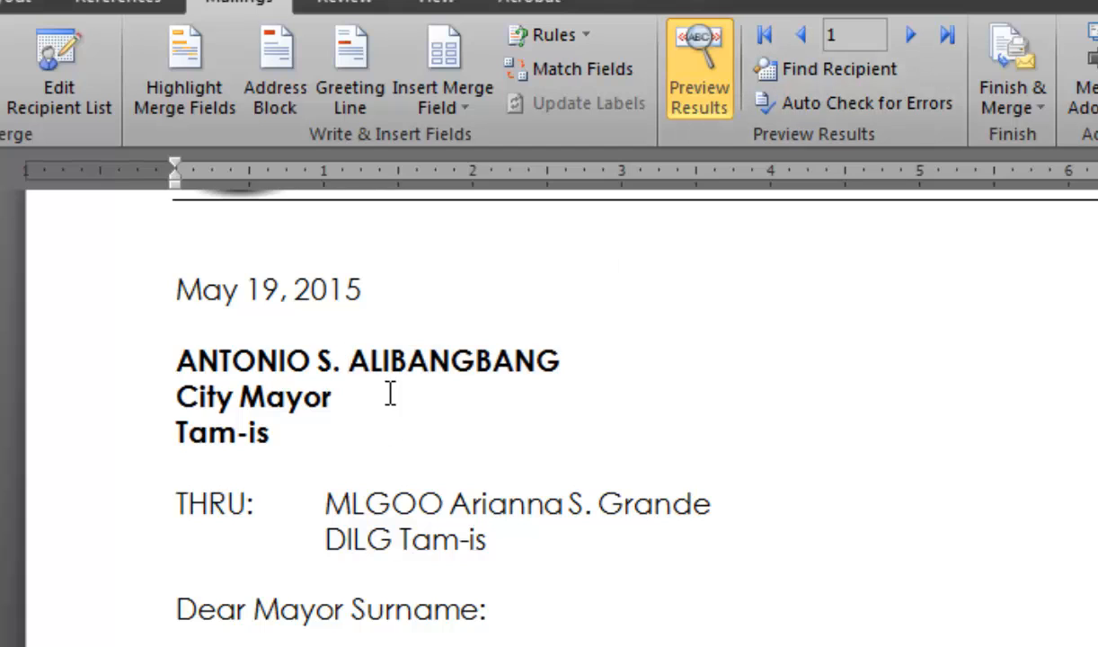
click(909, 35)
click(908, 36)
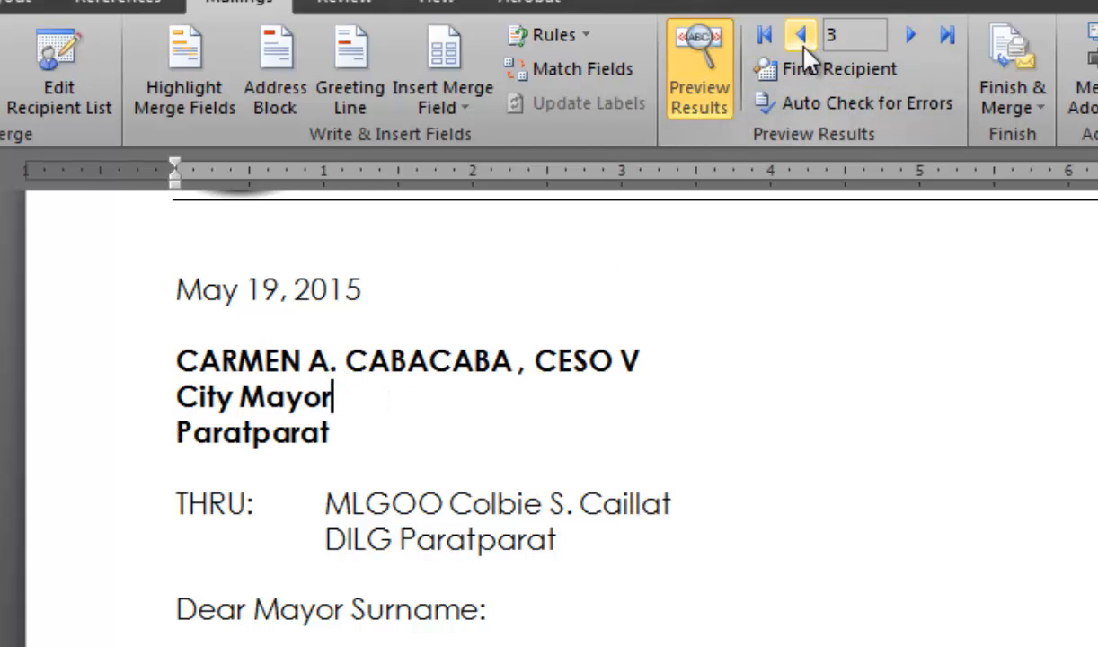
click(802, 41)
click(802, 40)
click(908, 36)
click(909, 36)
click(909, 36)
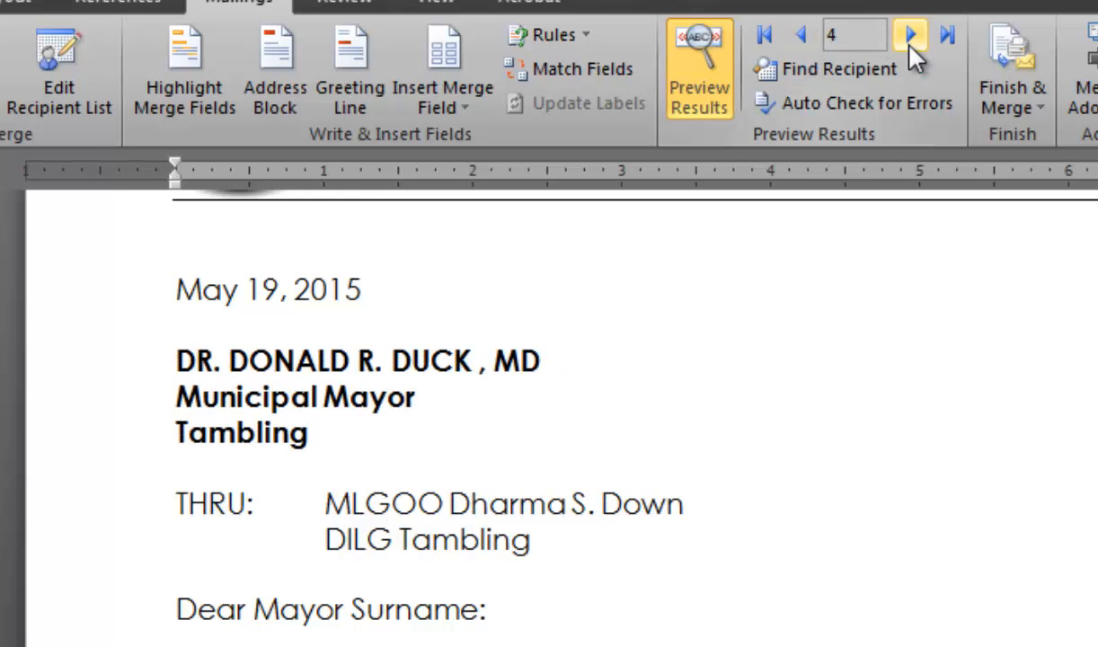
click(802, 41)
double_click(803, 40)
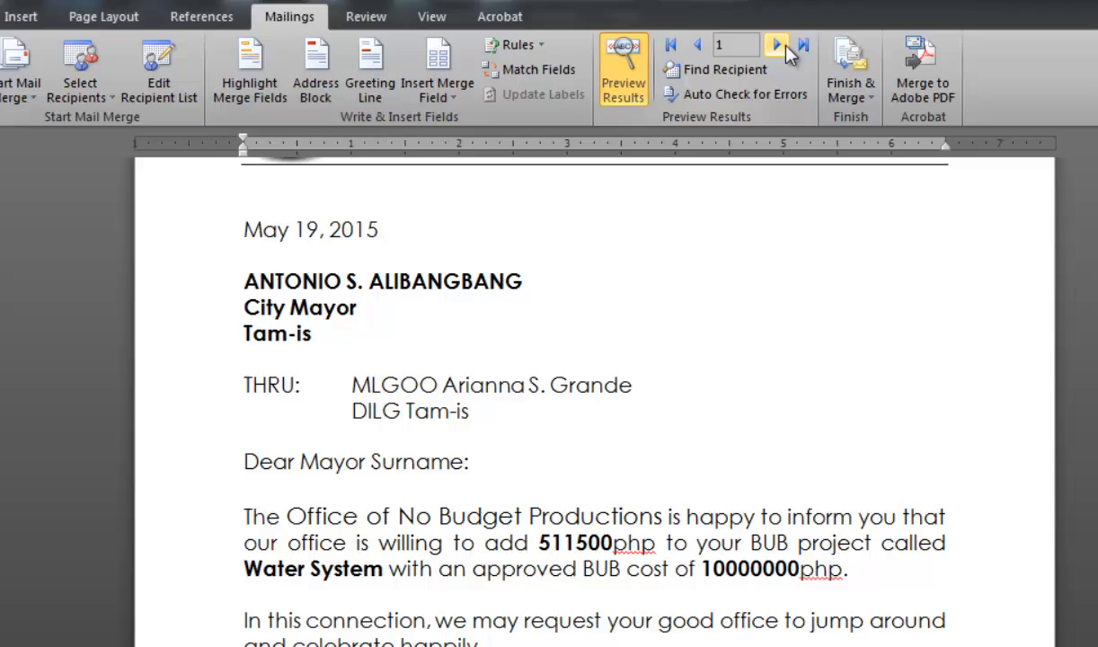
click(910, 34)
click(911, 34)
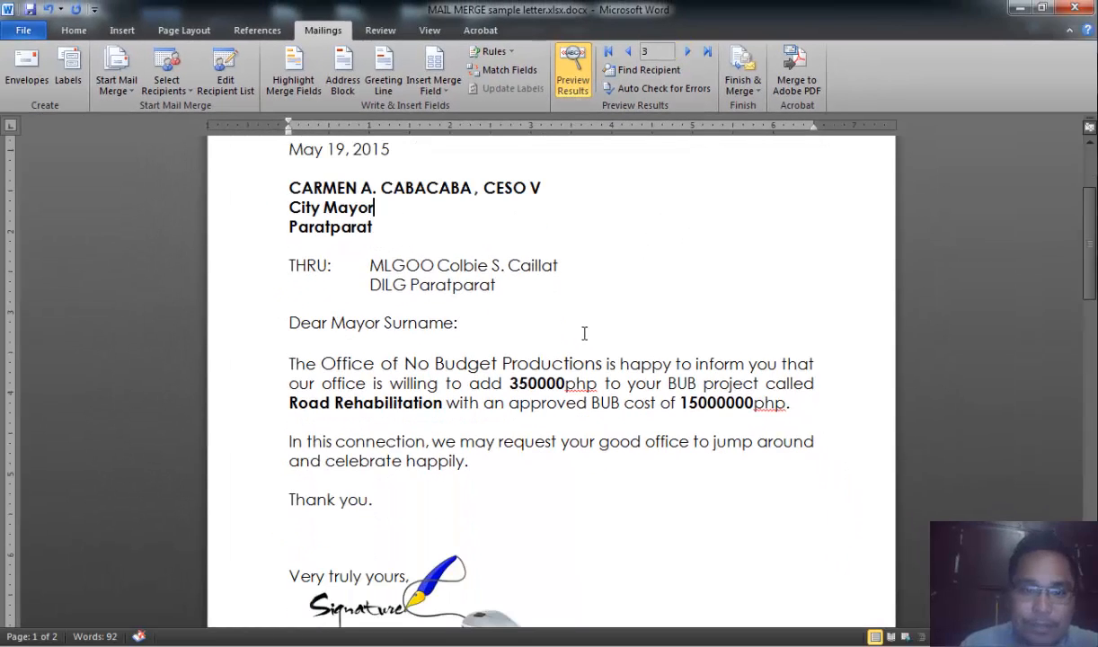
- Add the \# ",#" numeric format switch to the ADD_COST merge field code and update the field to show the formatted amount
scroll(575, 332, down, 1)
click(550, 342)
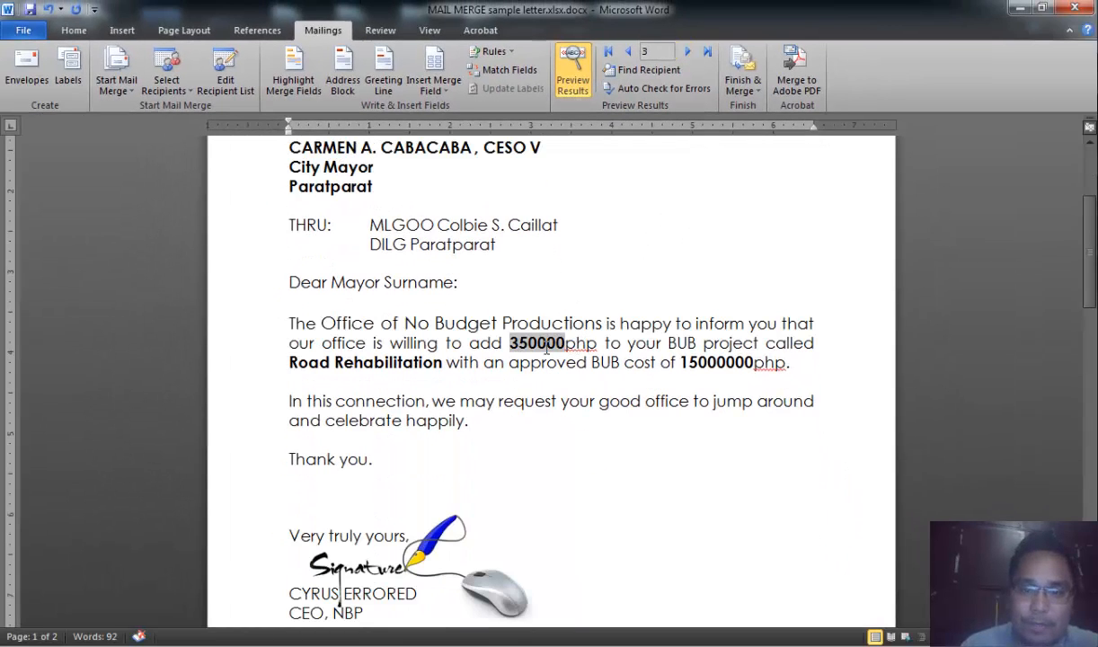
click(573, 72)
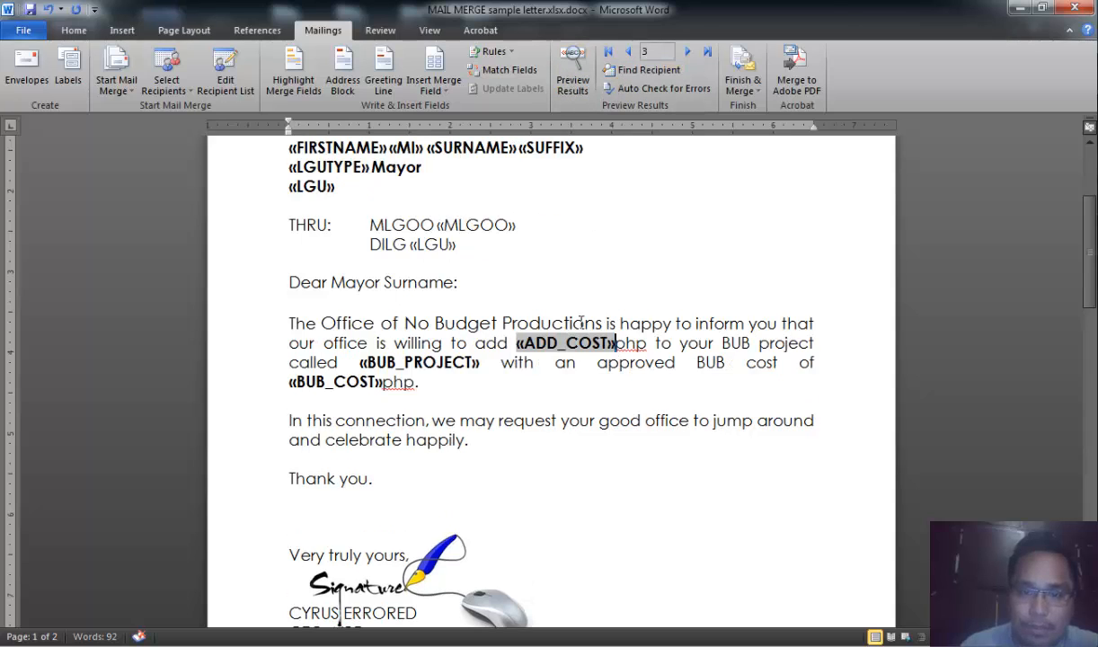
click(573, 72)
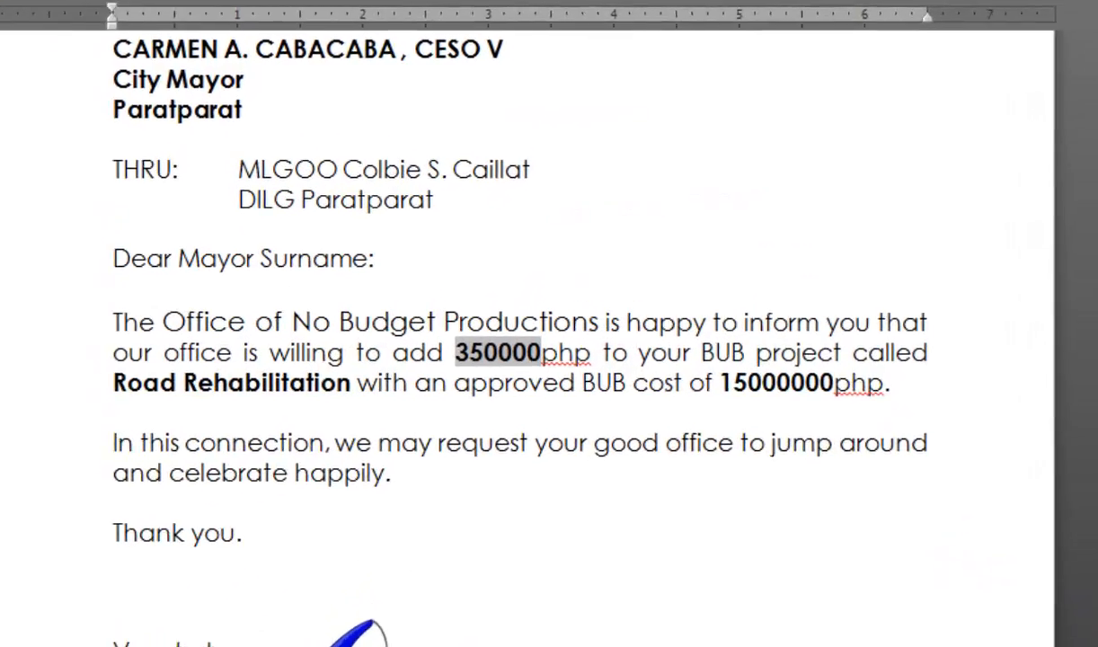
click(573, 72)
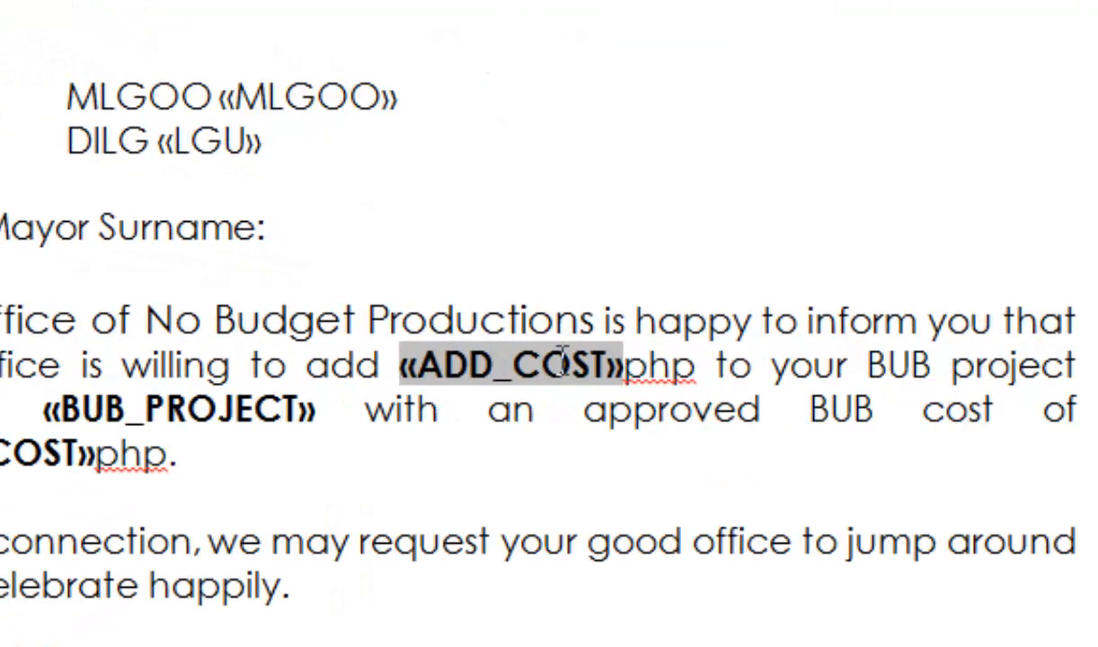
key(shift+F9)
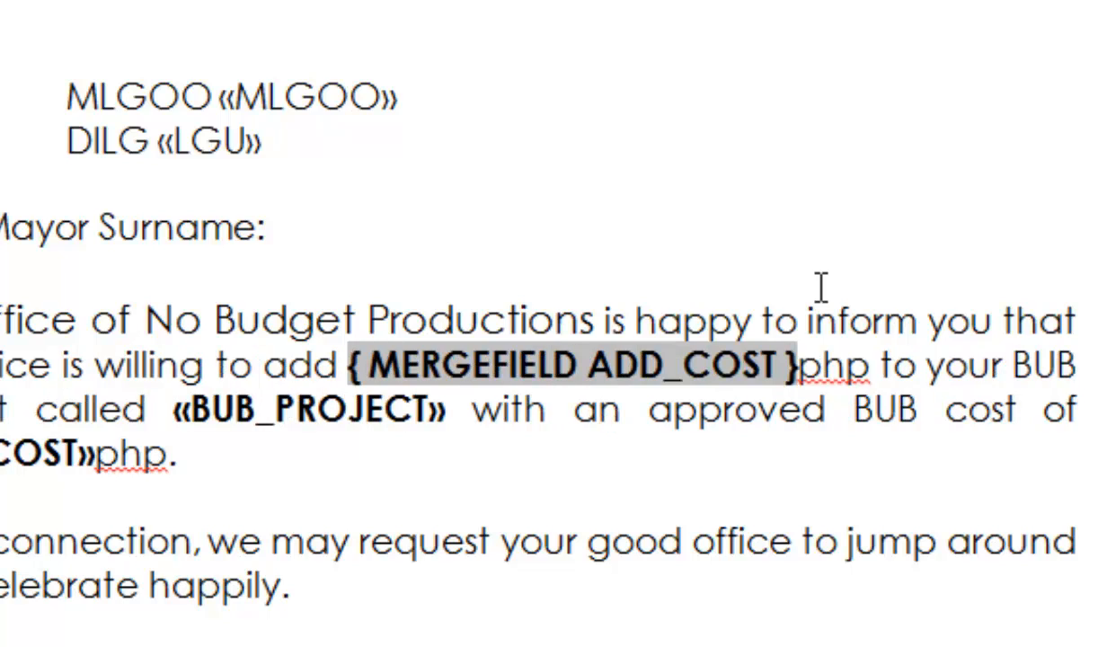
text(\)
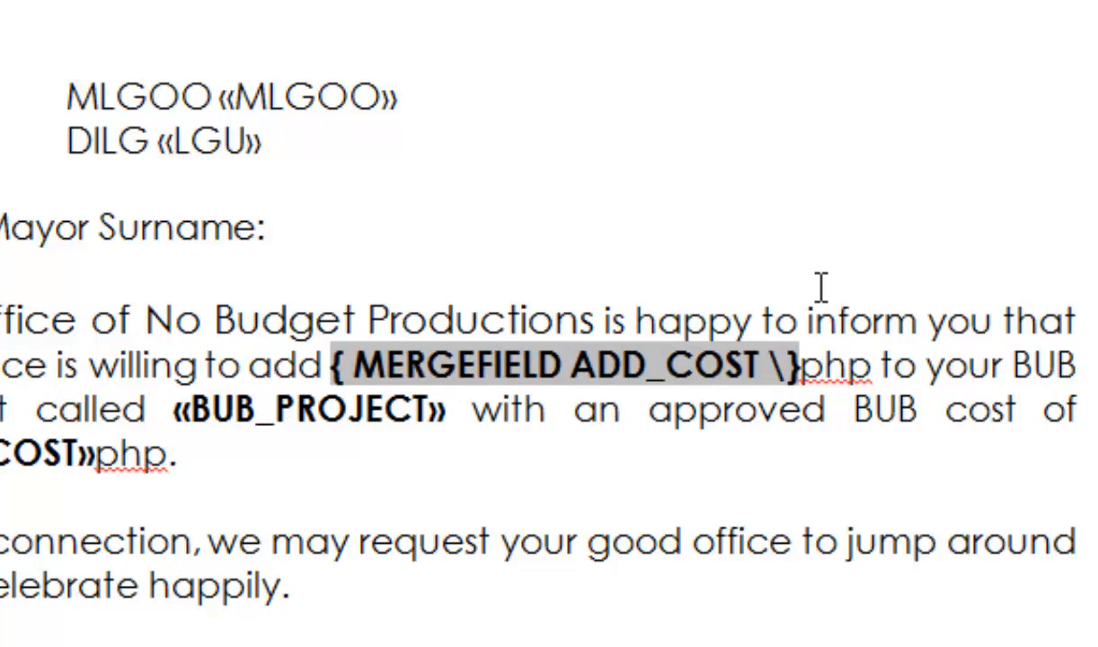
text(#)
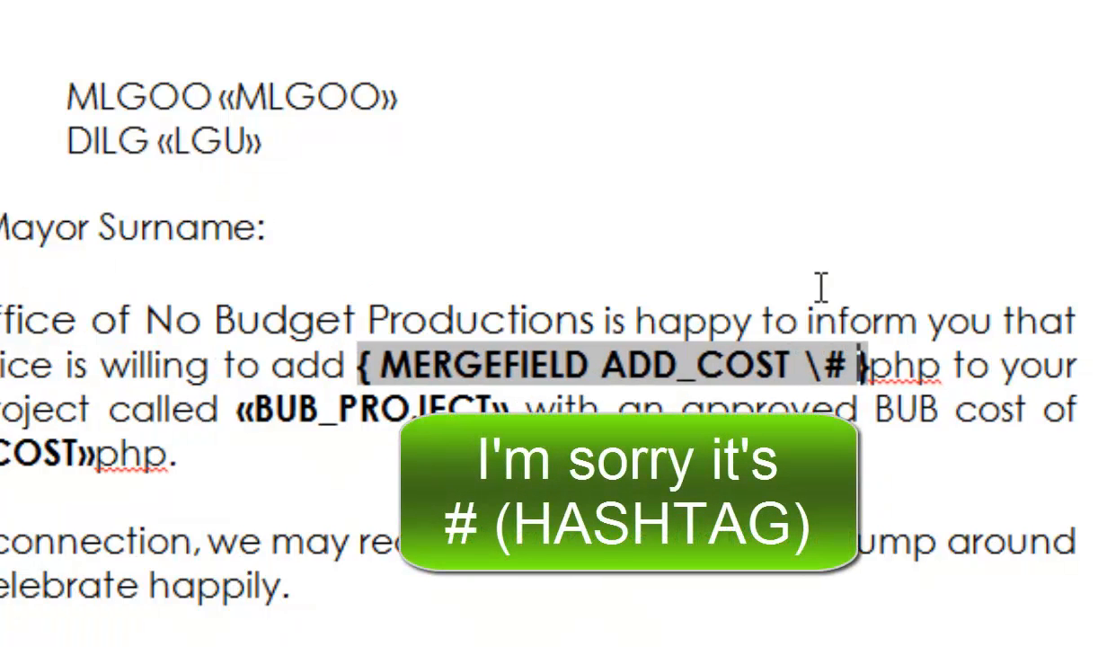
text( ")
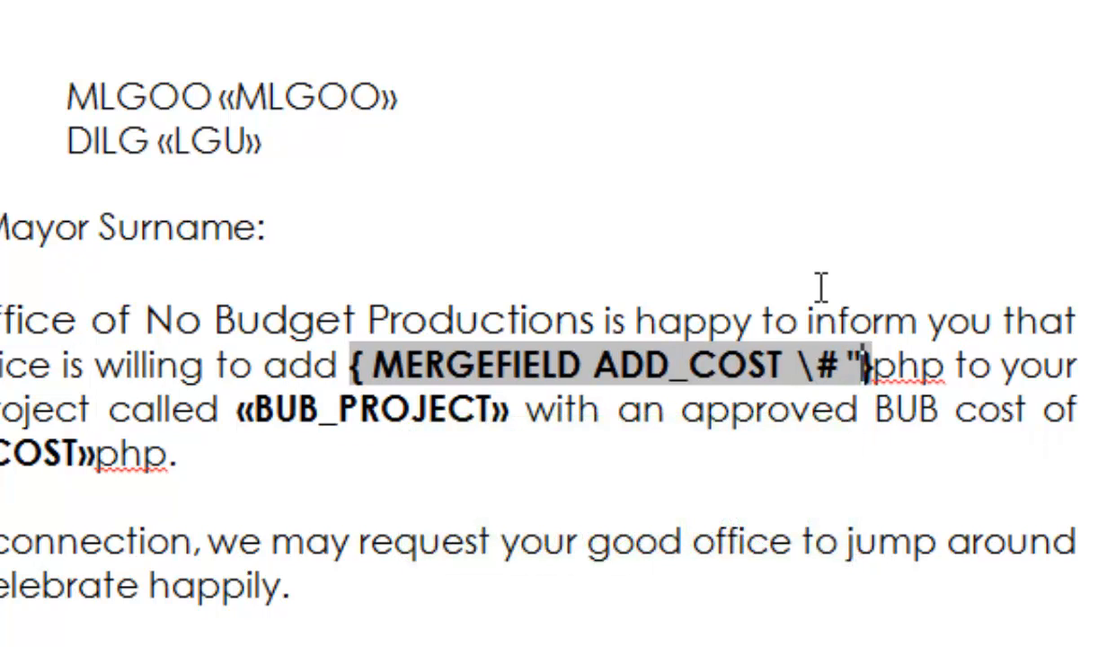
text(,)
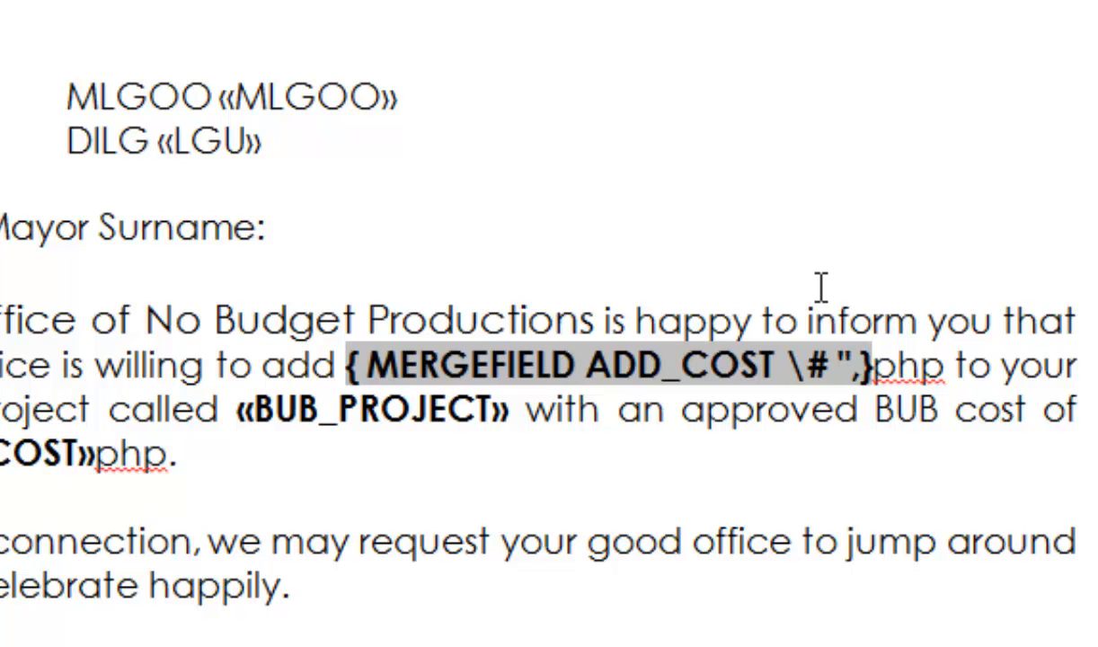
text(#)
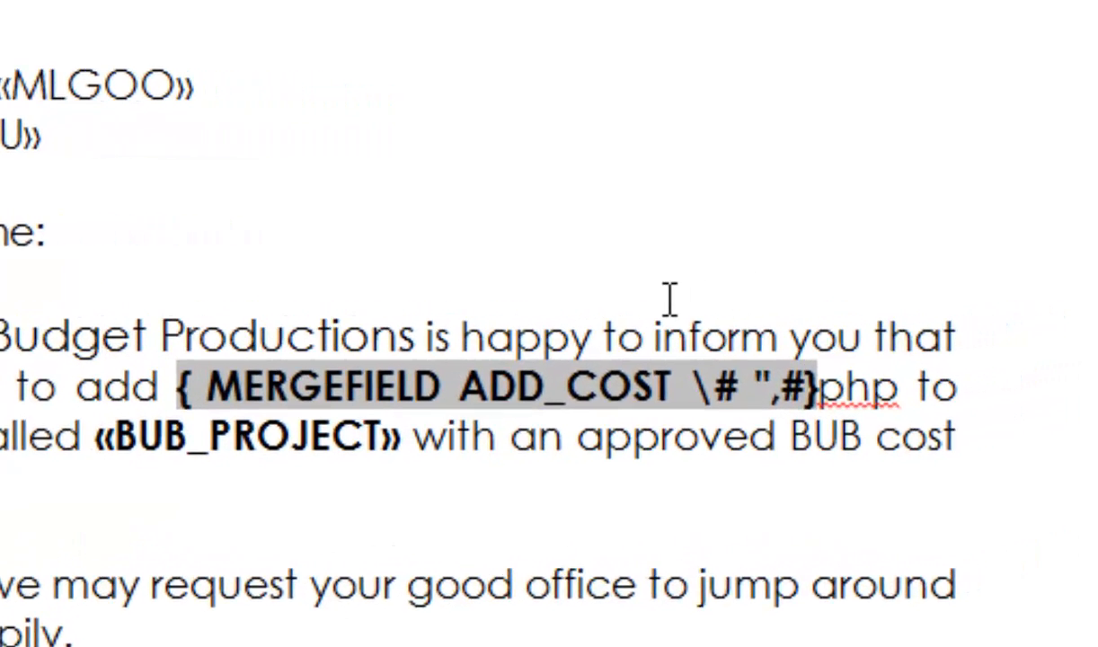
text(")
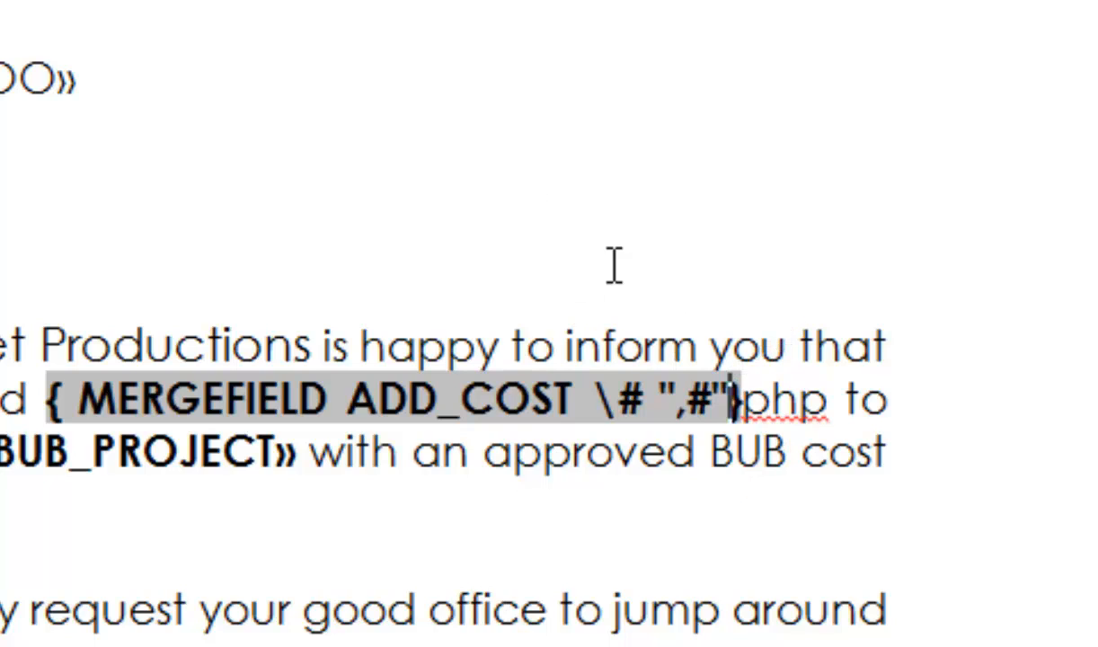
key(F9)
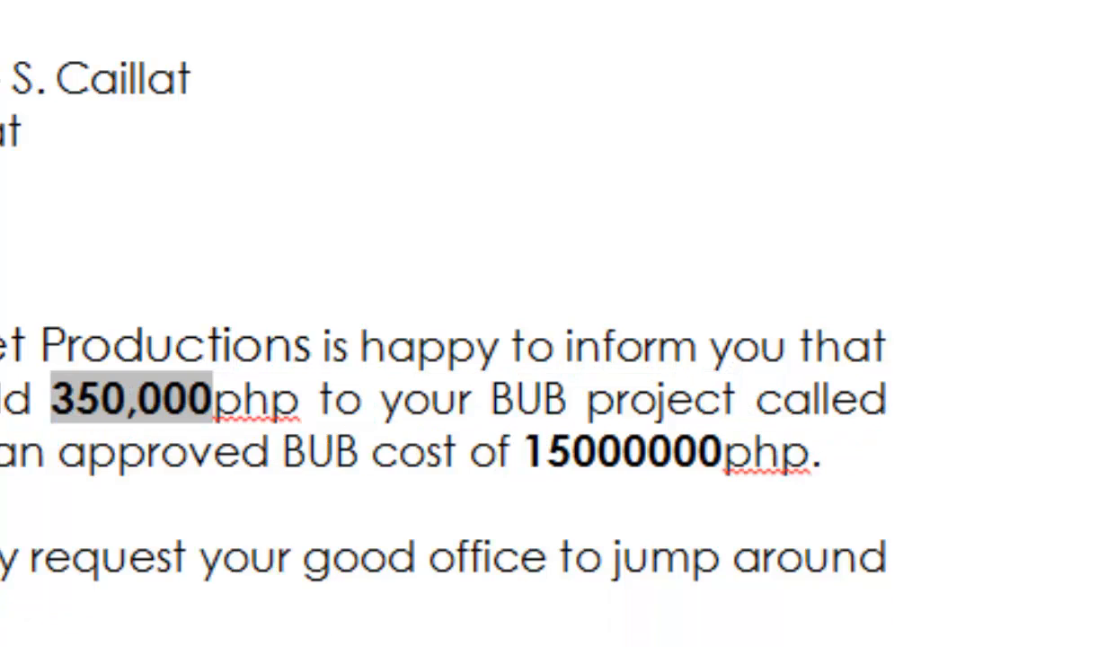
click(299, 397)
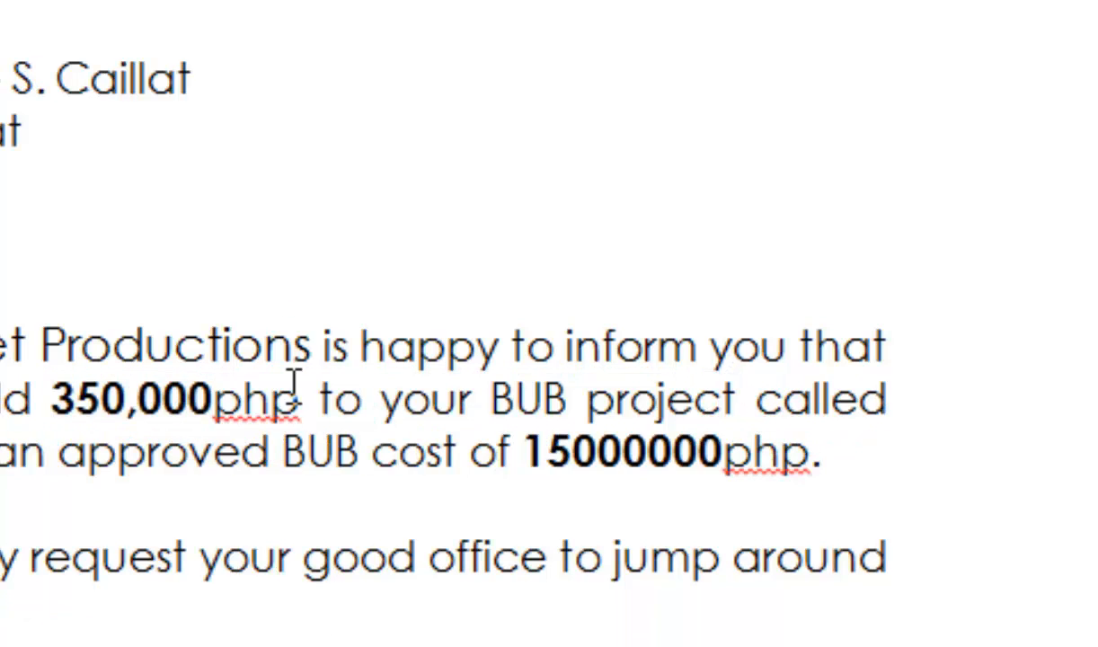
click(135, 397)
click(303, 397)
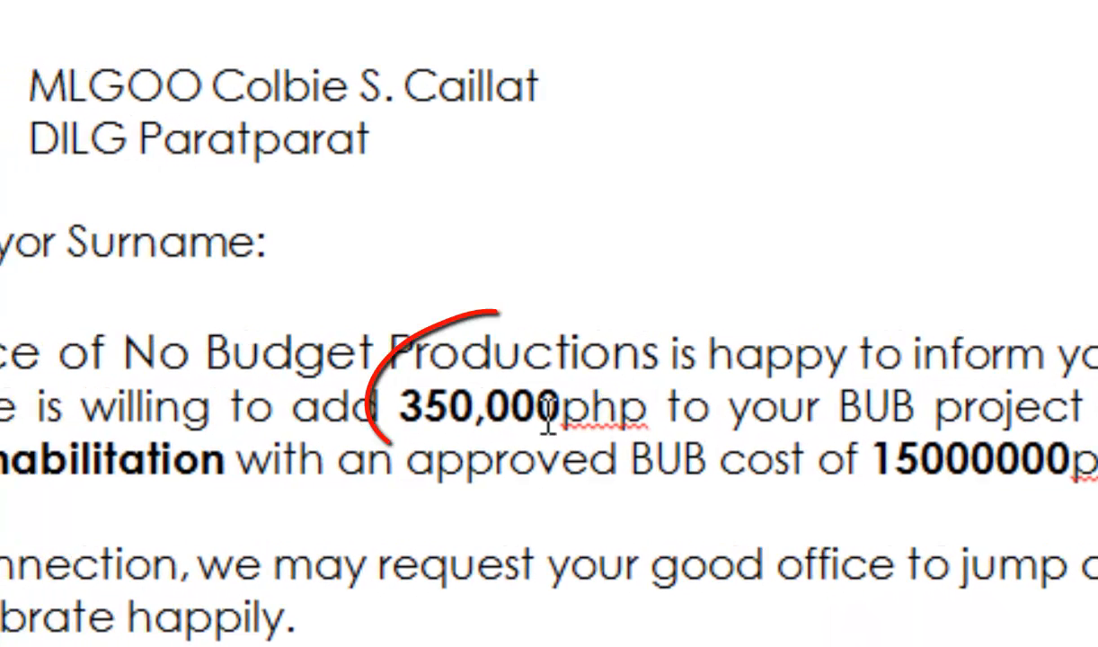
click(419, 412)
click(600, 415)
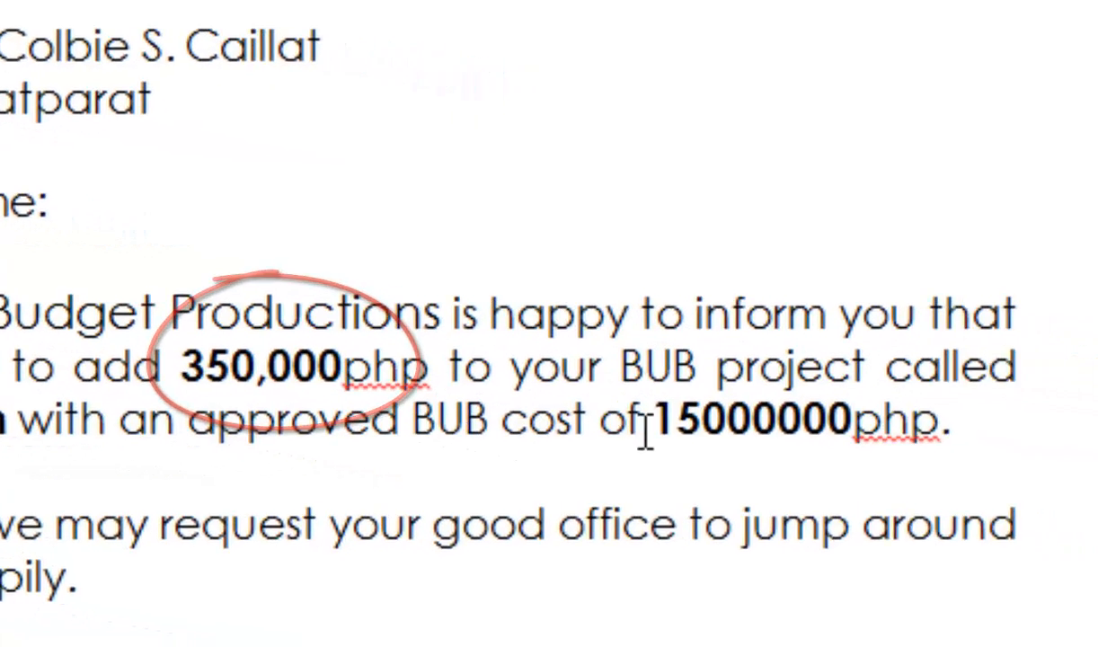
- Add the \# ",#" numeric format switch to the BUB_COST merge field code and switch back to the field result
click(908, 451)
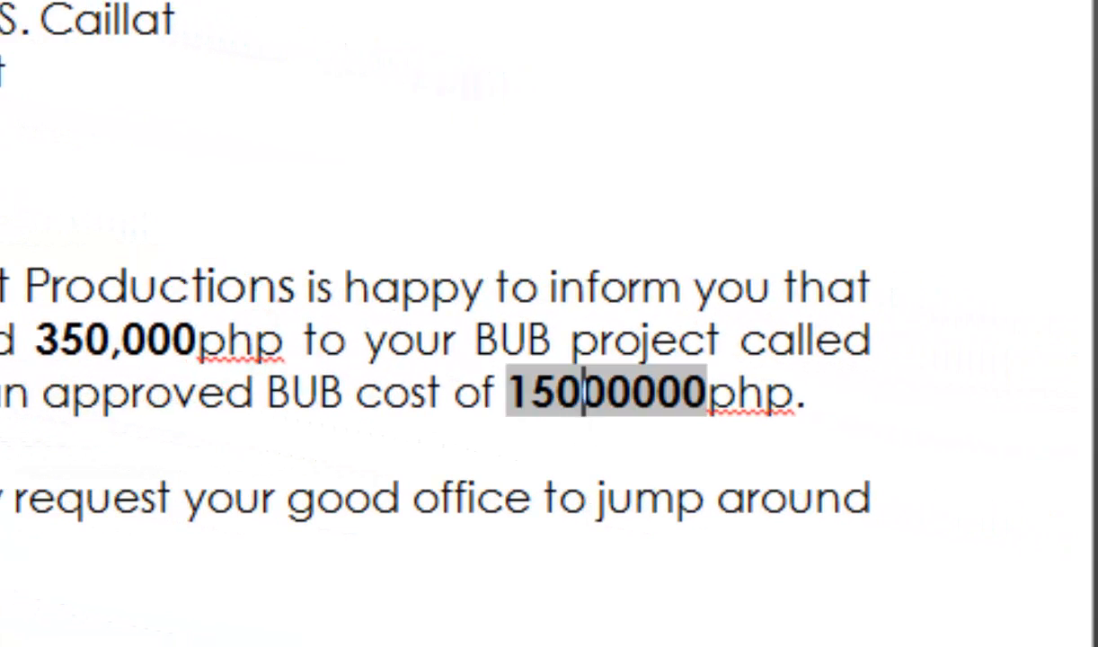
key(shift+F9)
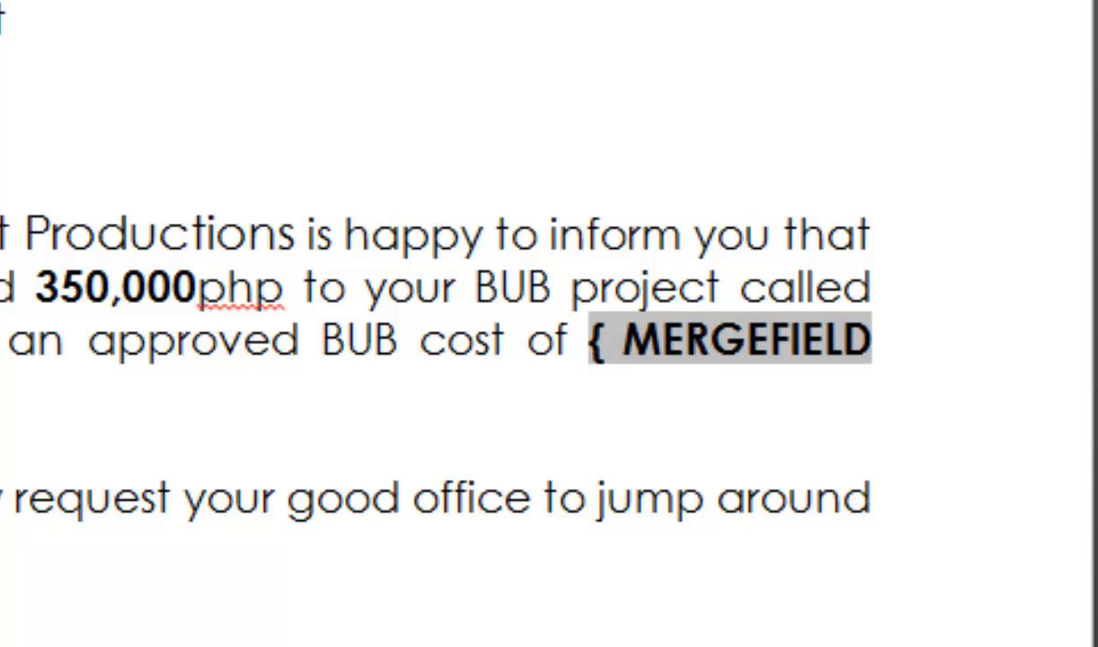
text(\)
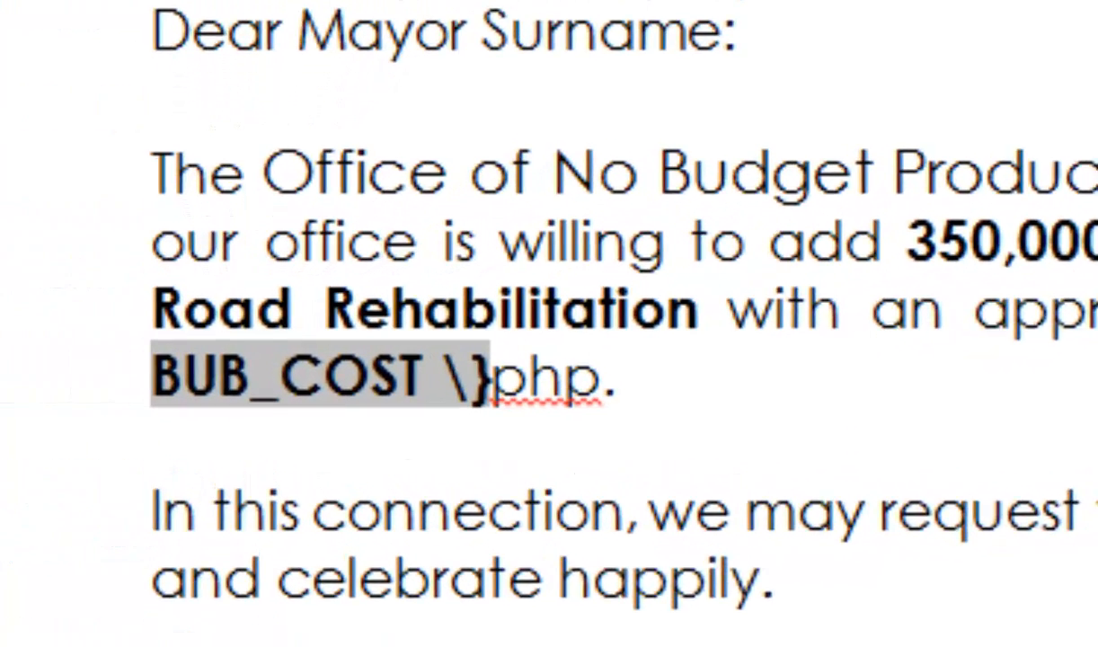
text(#)
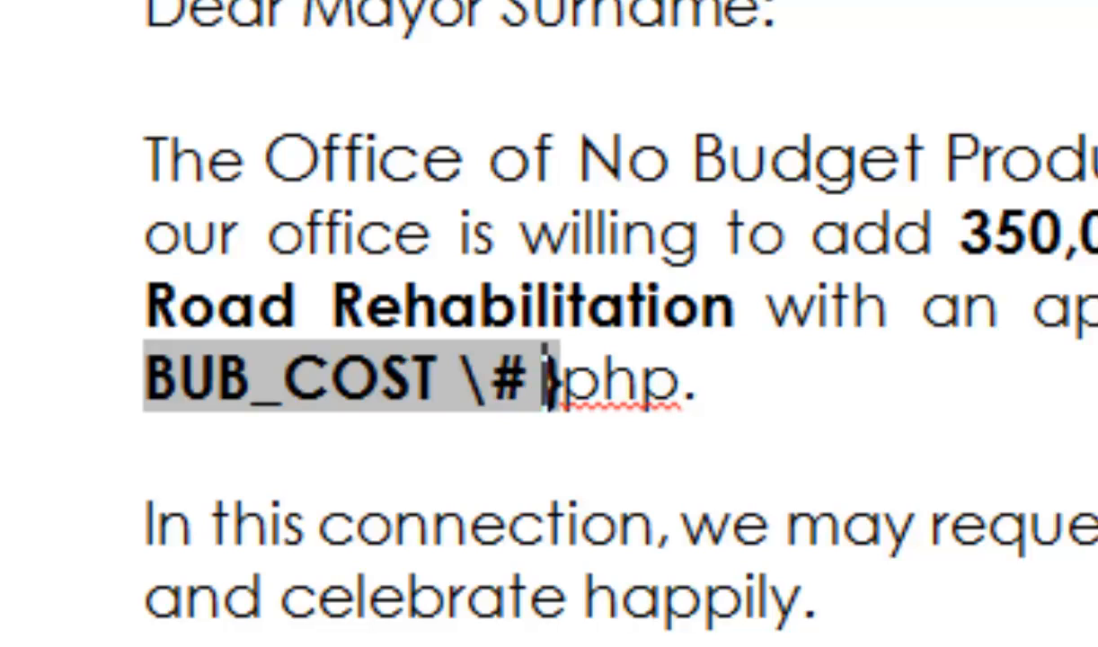
text( ")
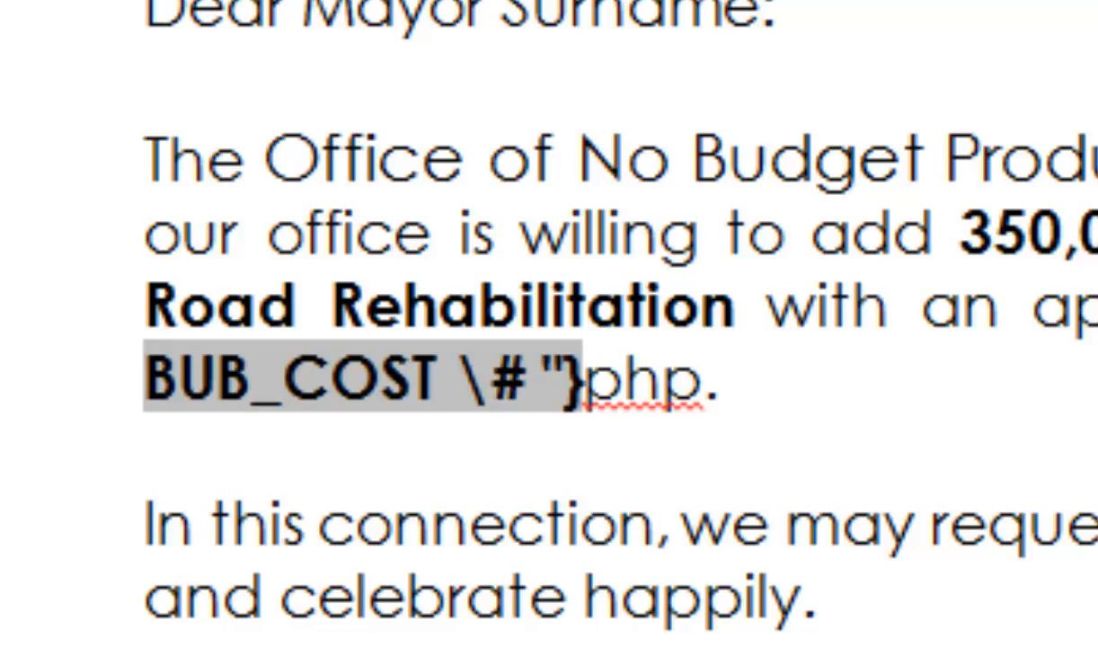
text(,)
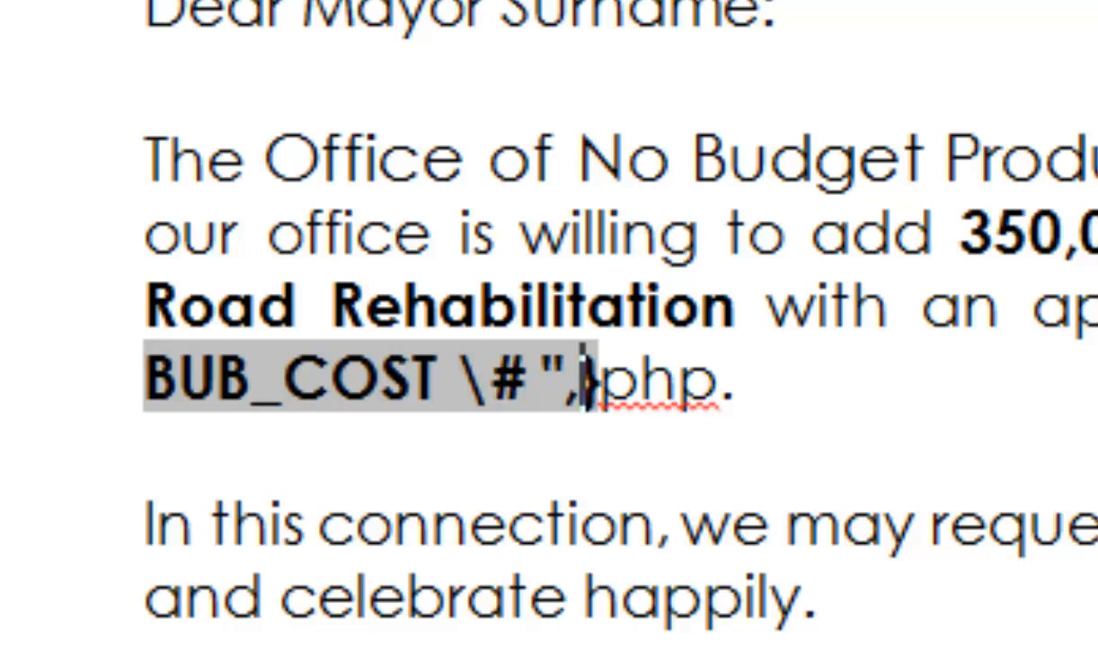
text(#)
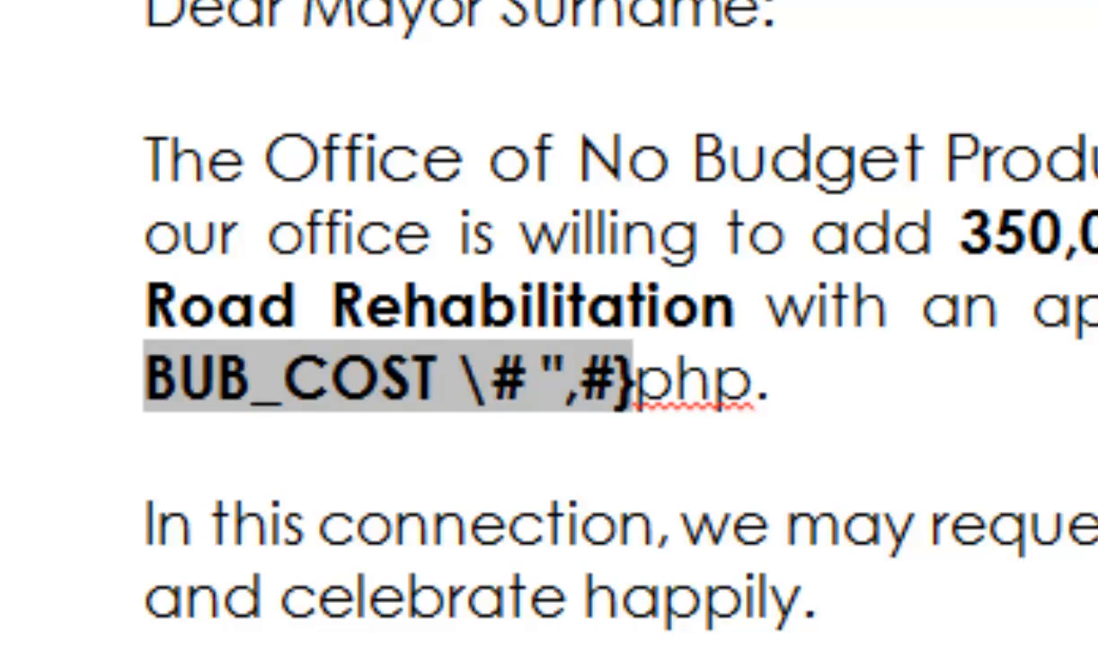
text(")
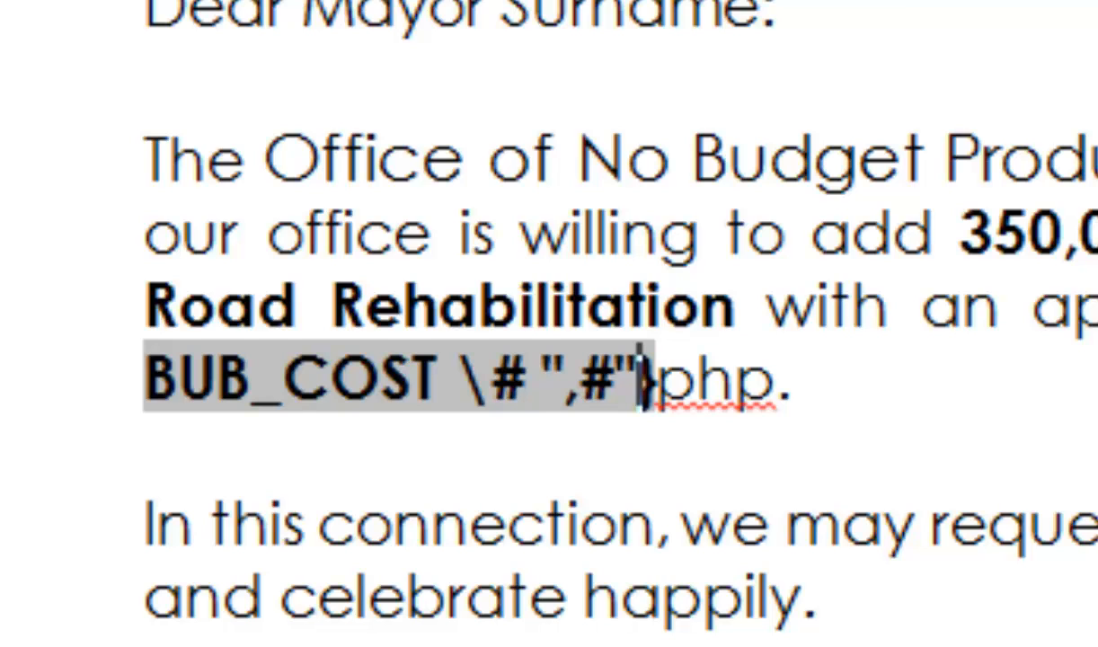
key(shift+F9)
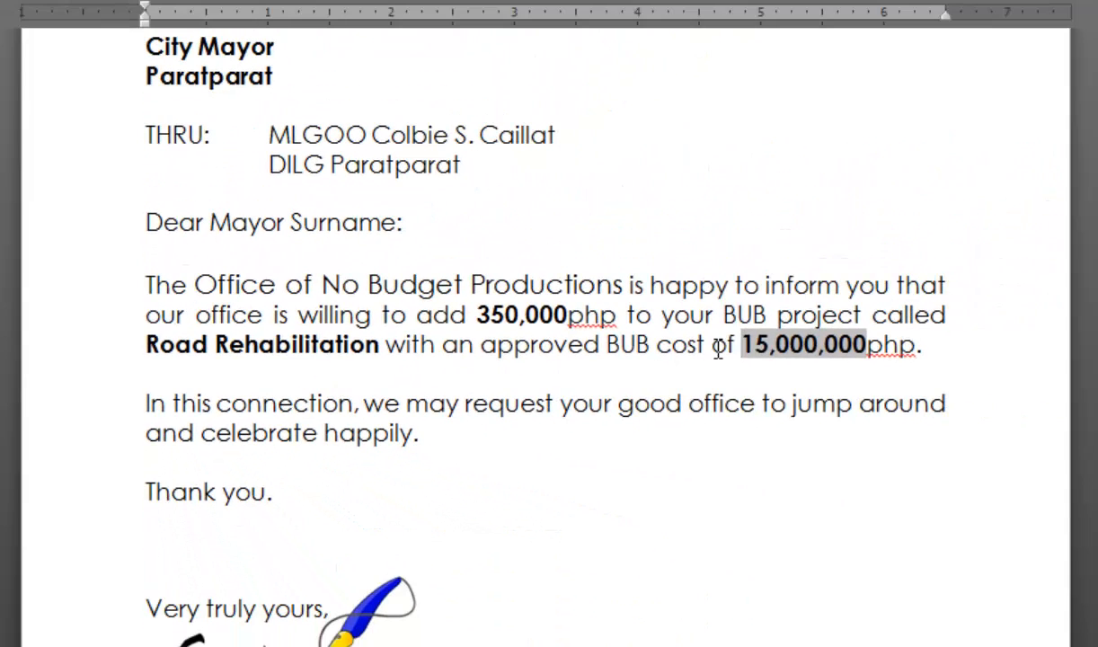
- Step through the previewed recipient records to check the comma-formatted amounts in each letter
click(731, 263)
click(767, 349)
click(529, 317)
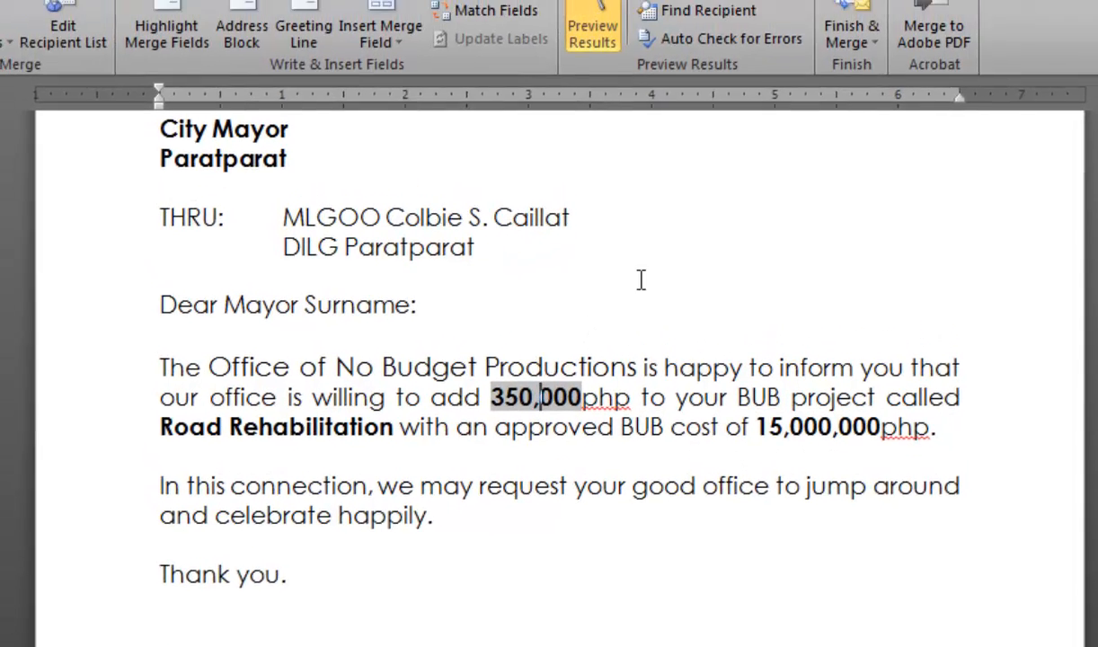
click(674, 287)
scroll(710, 212, up, 2)
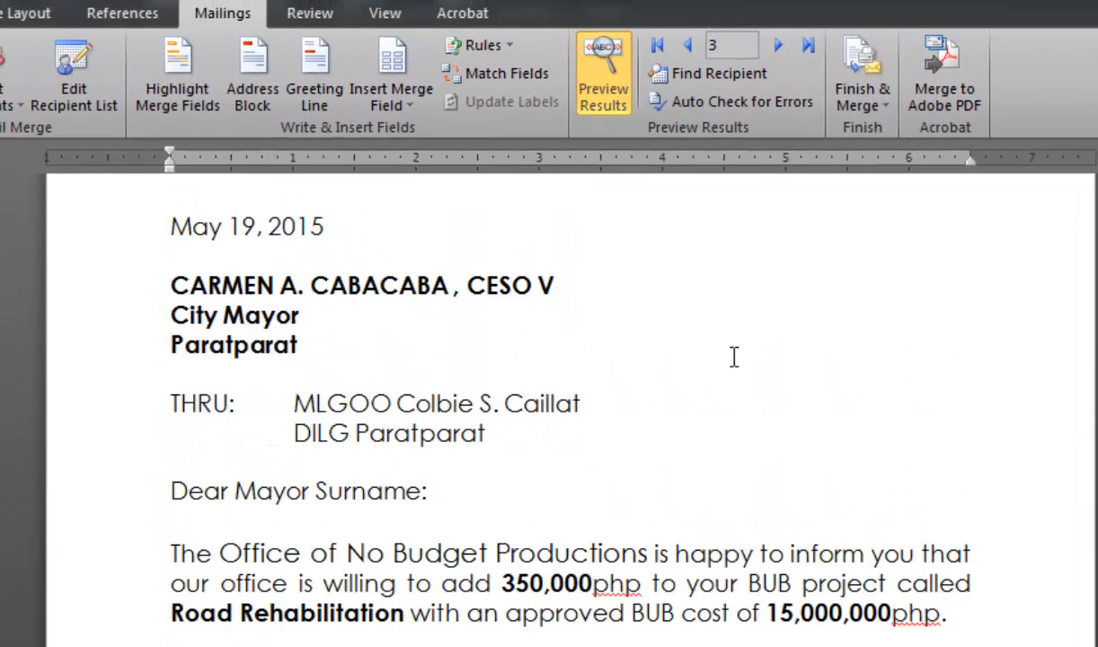
click(685, 45)
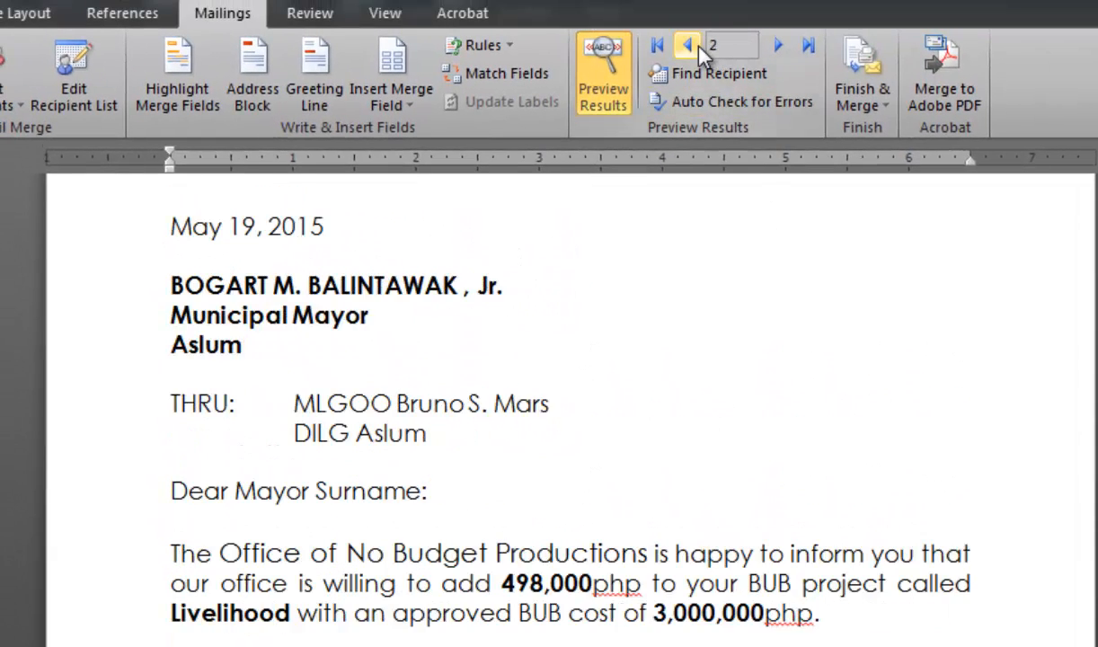
click(685, 45)
click(779, 45)
click(780, 45)
click(780, 45)
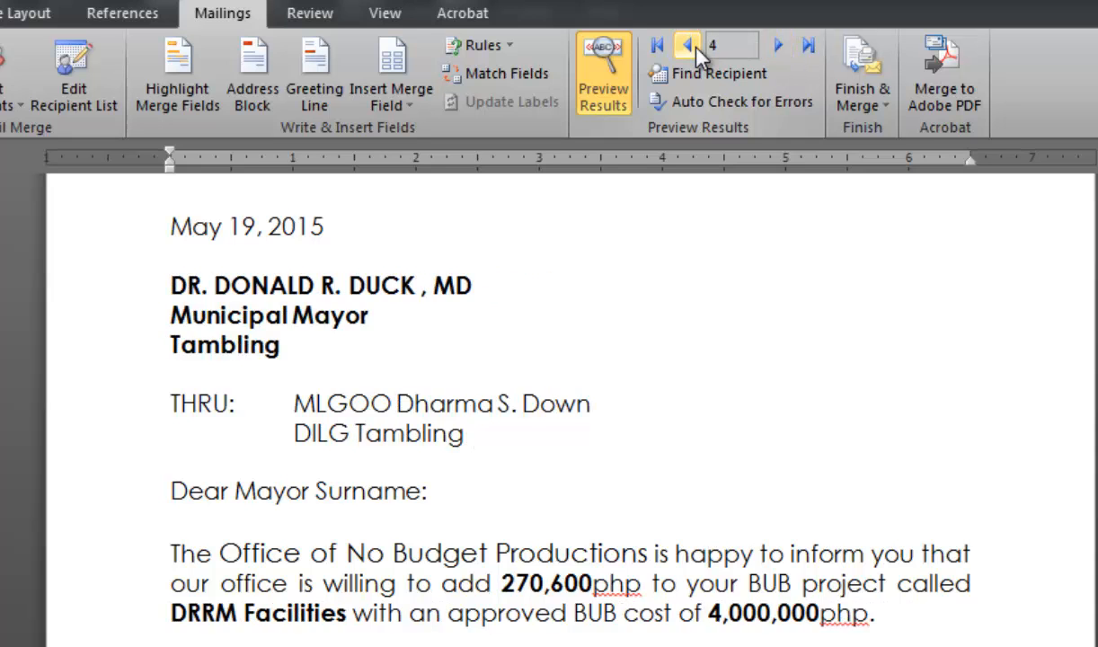
click(692, 46)
click(692, 46)
click(692, 47)
click(781, 46)
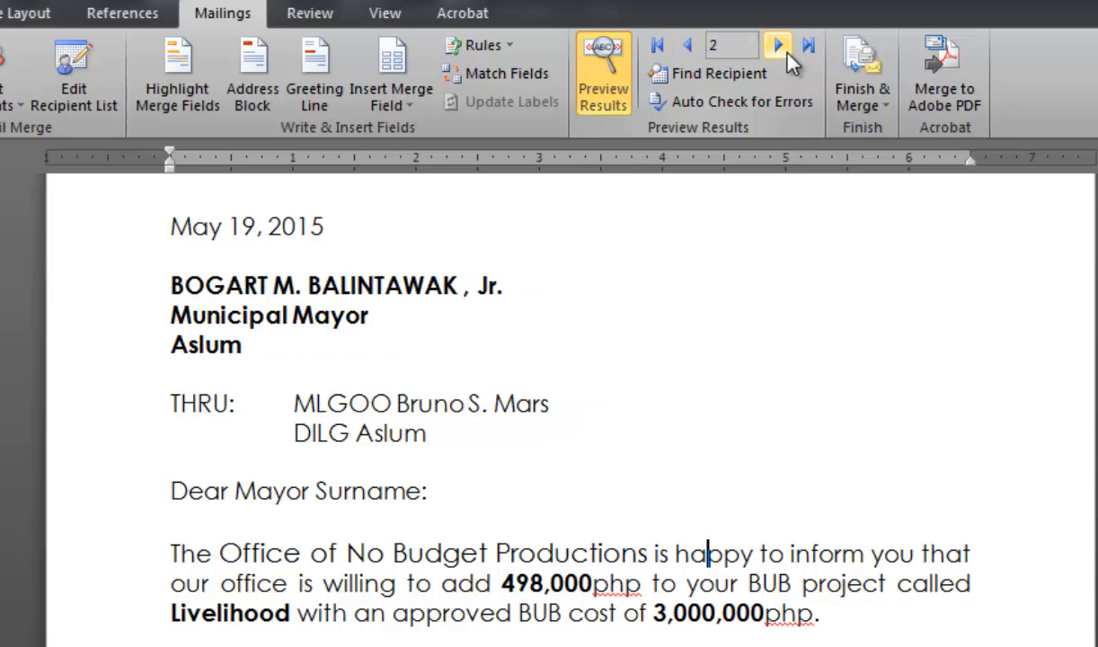
click(787, 52)
click(786, 52)
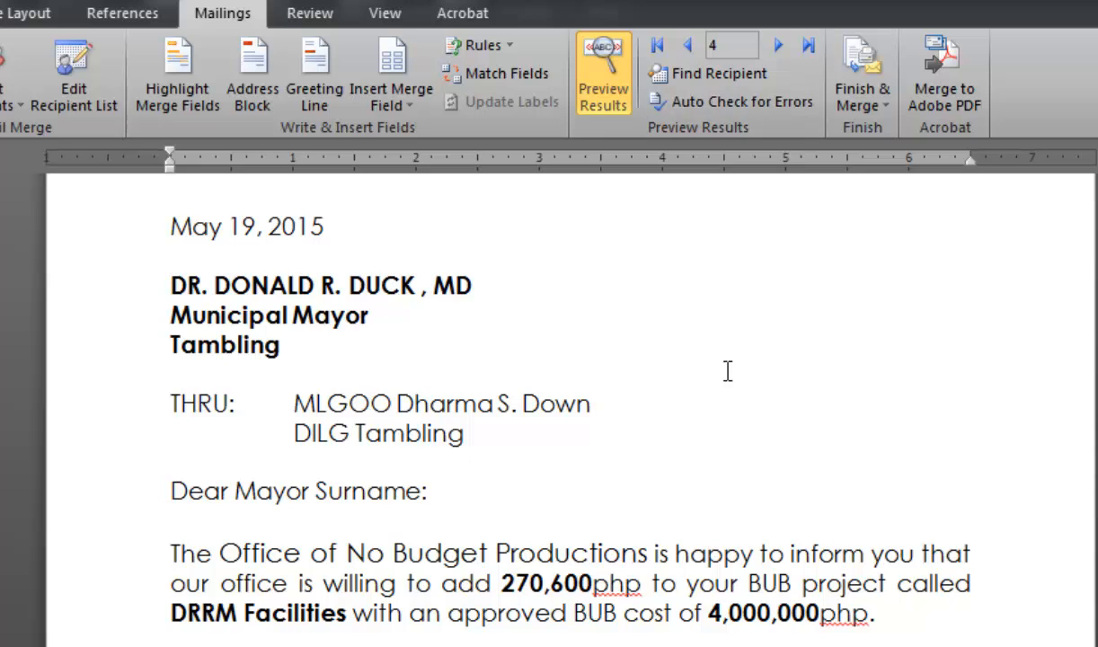
click(689, 46)
click(689, 46)
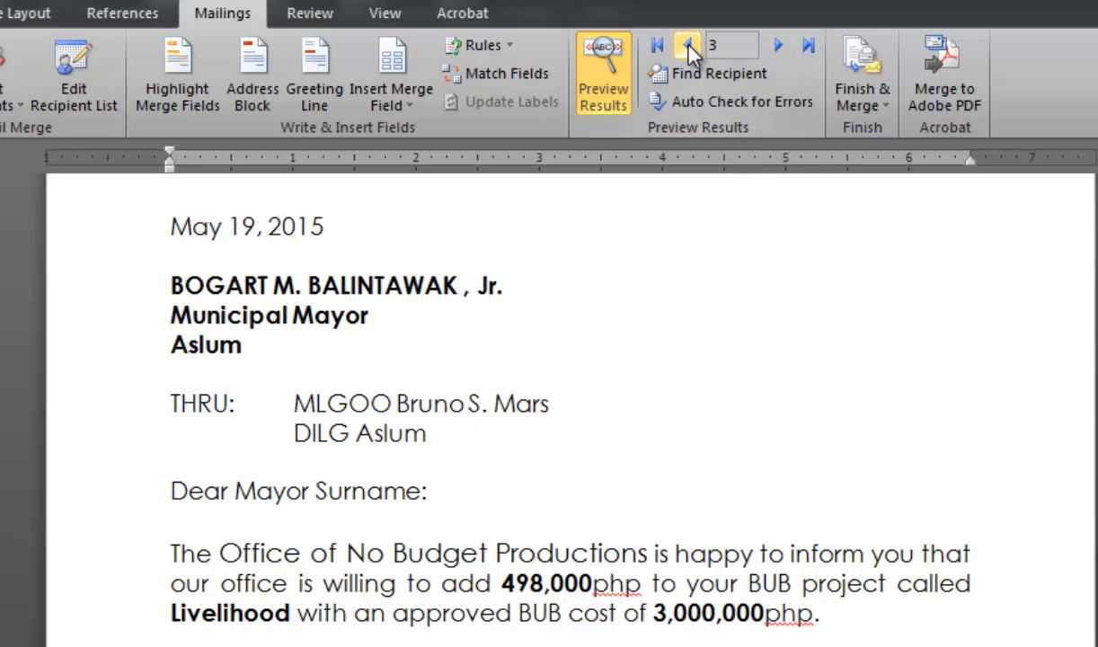
click(689, 46)
scroll(710, 445, up, 3)
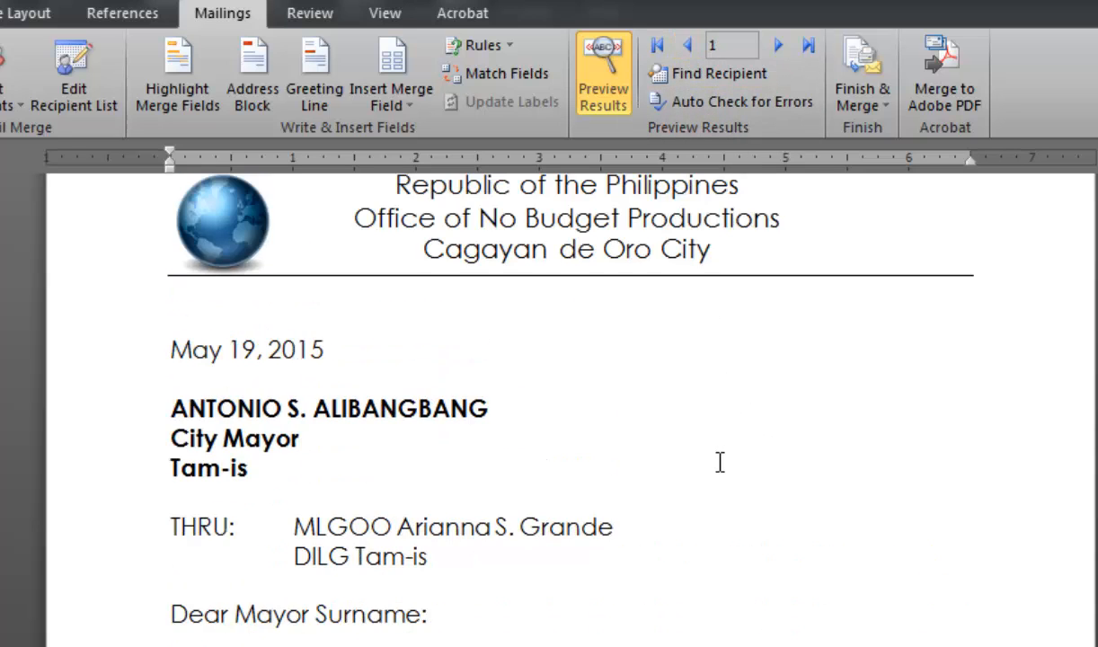
scroll(732, 479, up, 1)
scroll(737, 486, down, 2)
scroll(745, 522, up, 2)
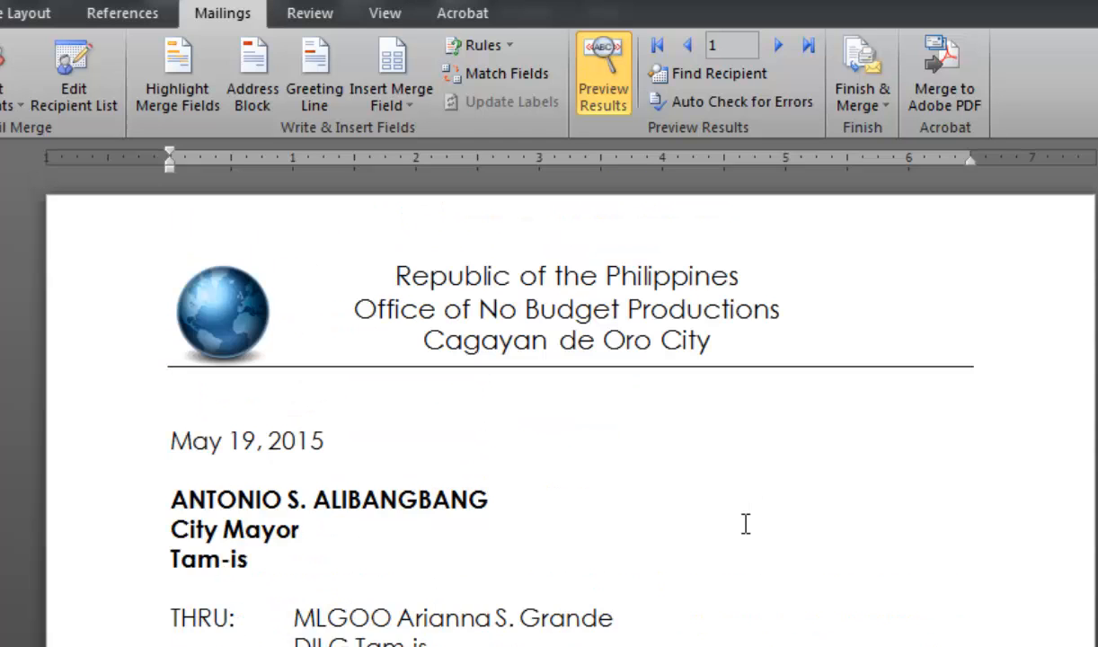
scroll(747, 530, down, 2)
scroll(746, 530, up, 2)
scroll(749, 528, down, 1)
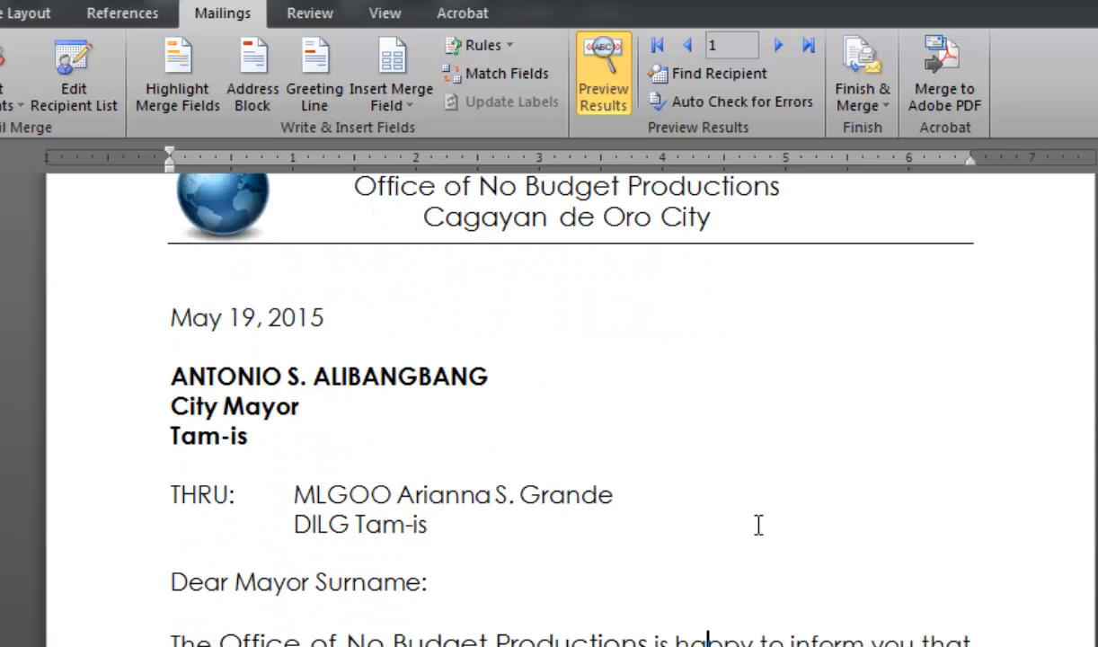
click(868, 111)
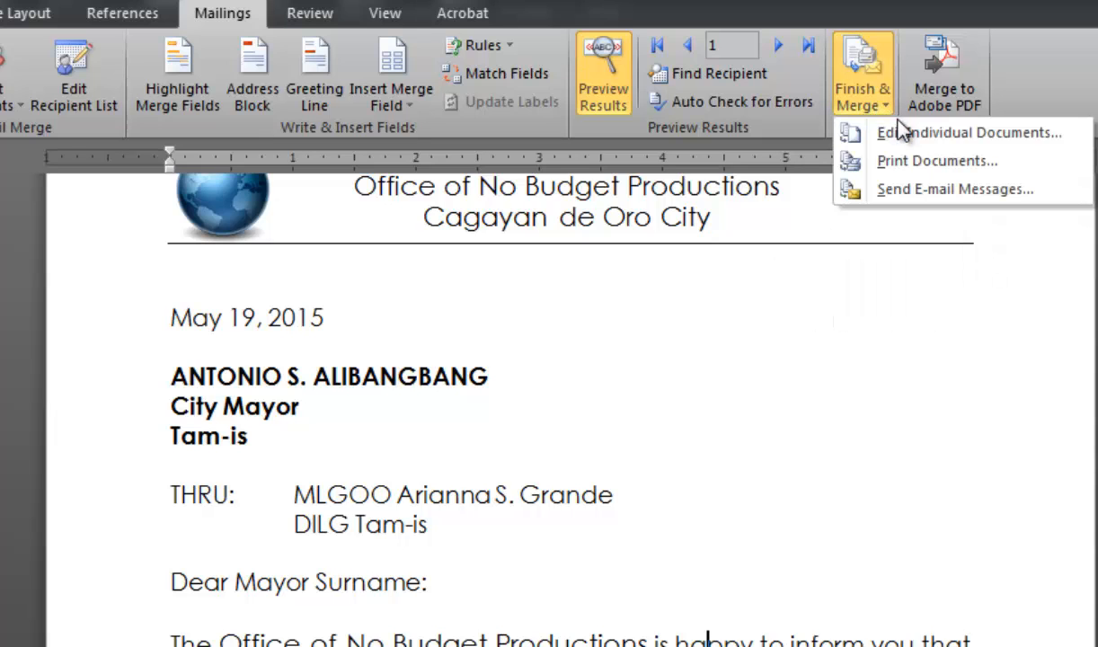
click(915, 173)
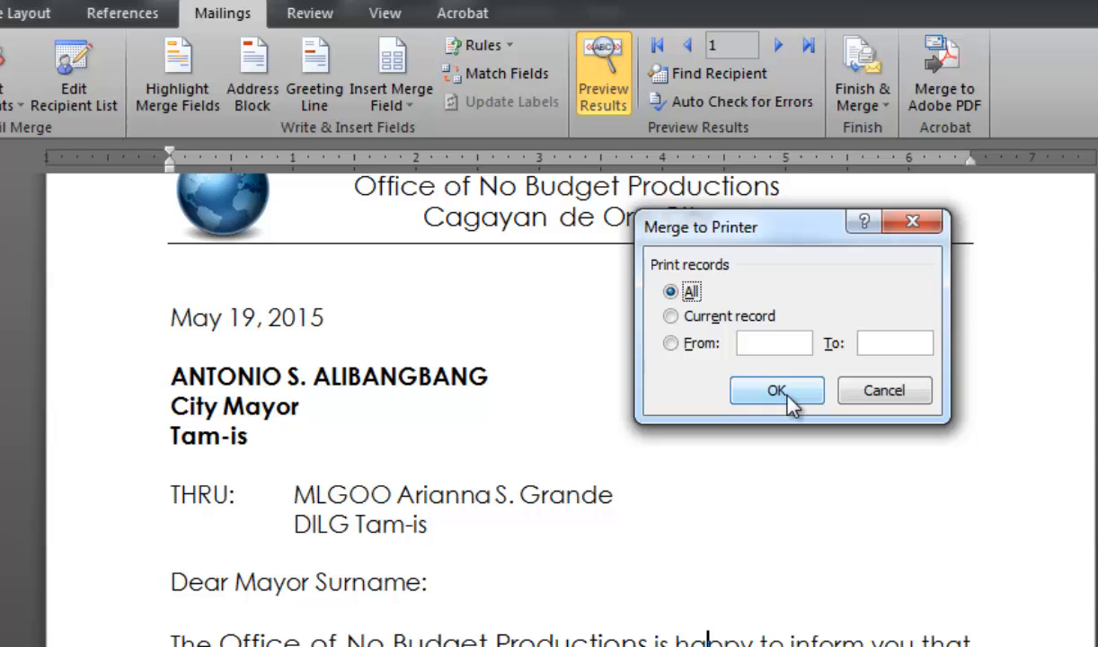
drag(778, 232, 723, 293)
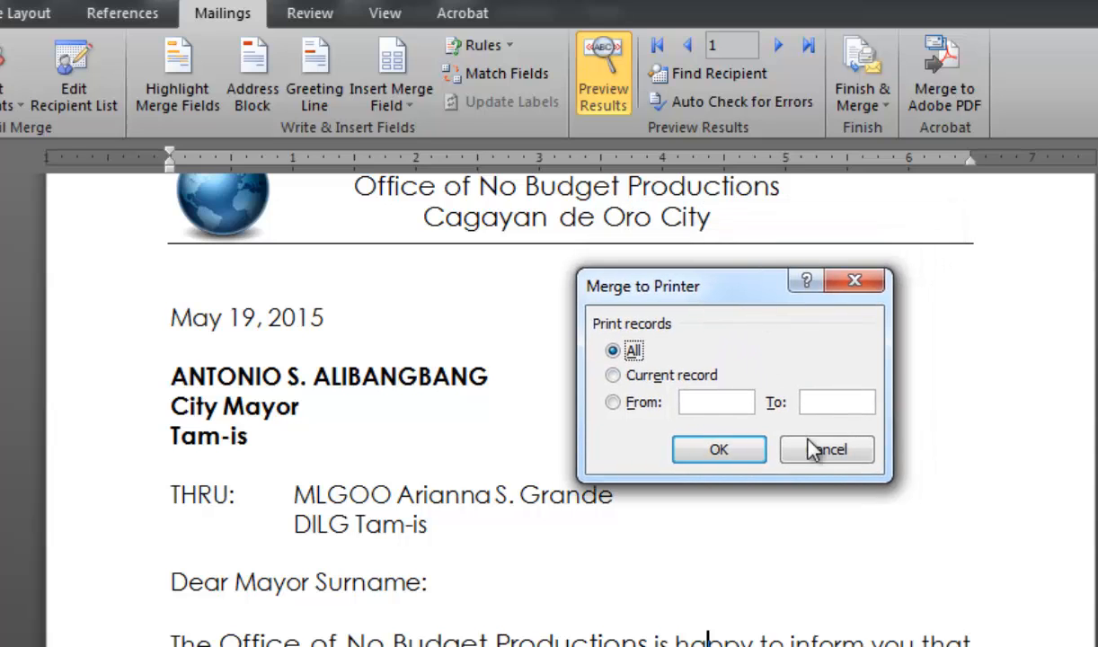
click(827, 453)
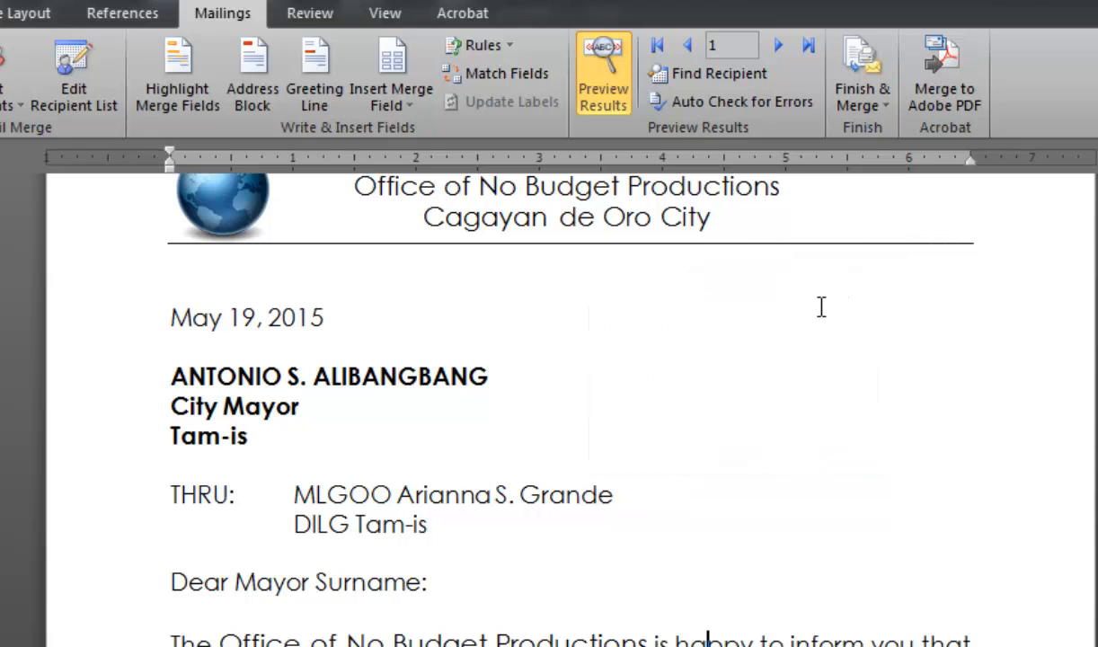
- Finish the merge by merging all records into a new document of individual letters
click(868, 106)
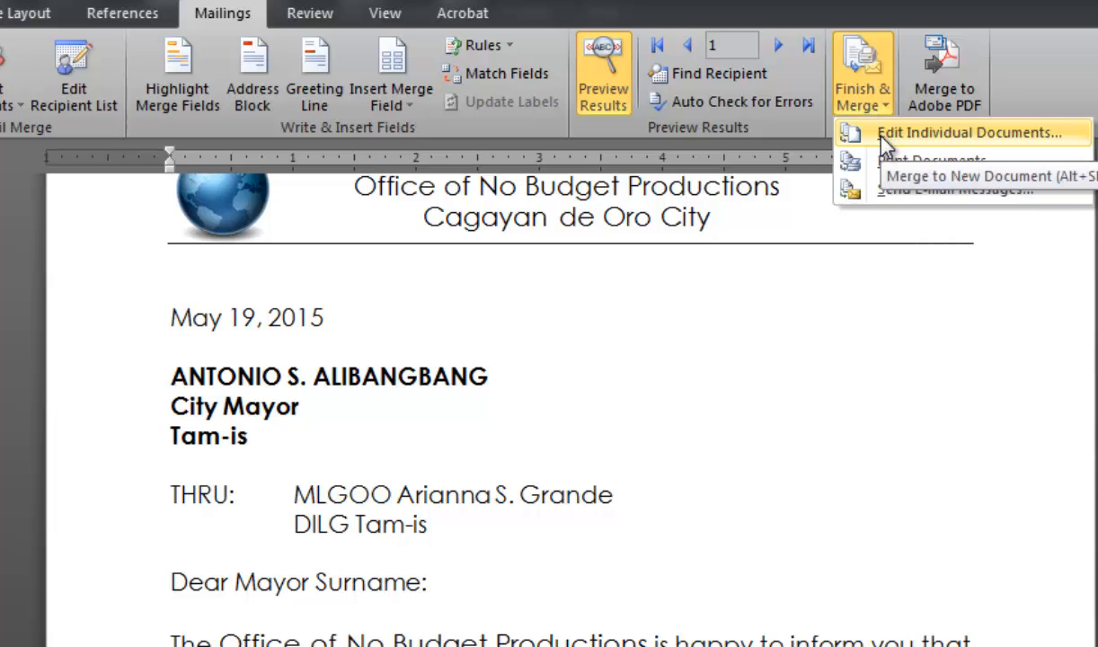
click(884, 135)
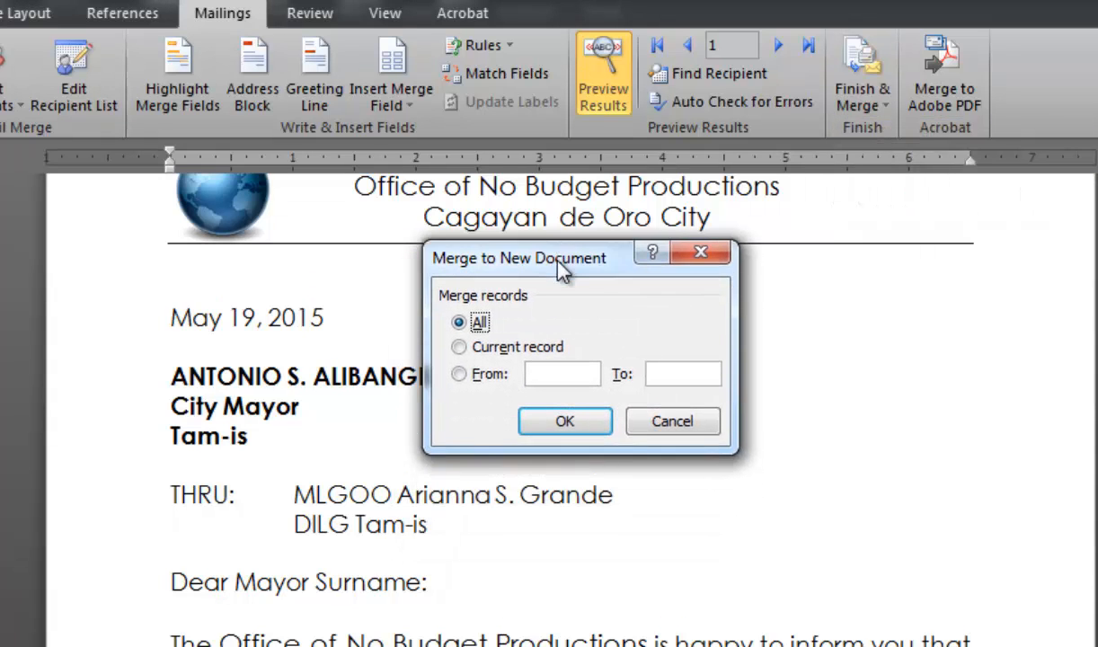
drag(562, 269, 559, 254)
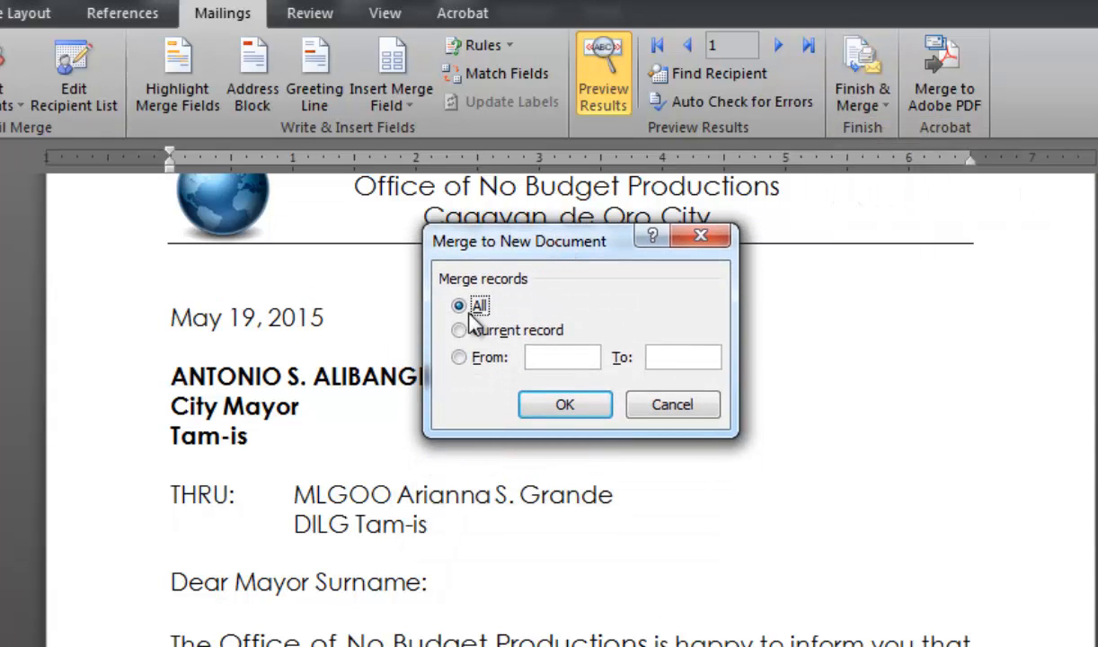
click(561, 406)
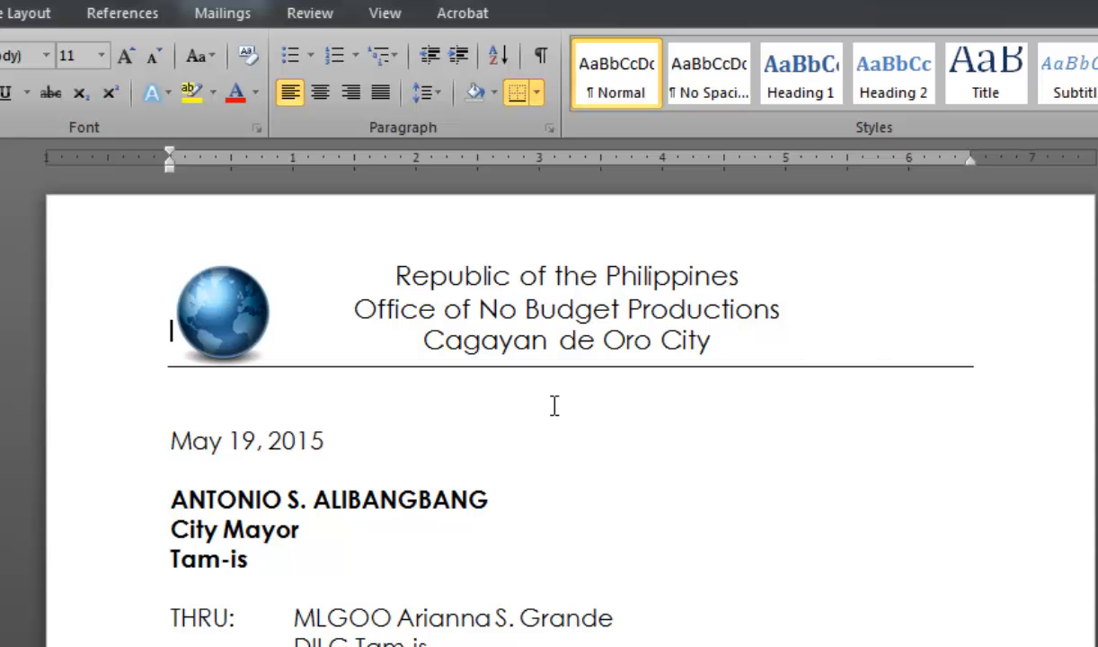
- Scroll through the merged letters document to review each recipient's letter and its amounts
scroll(944, 413, down, 15)
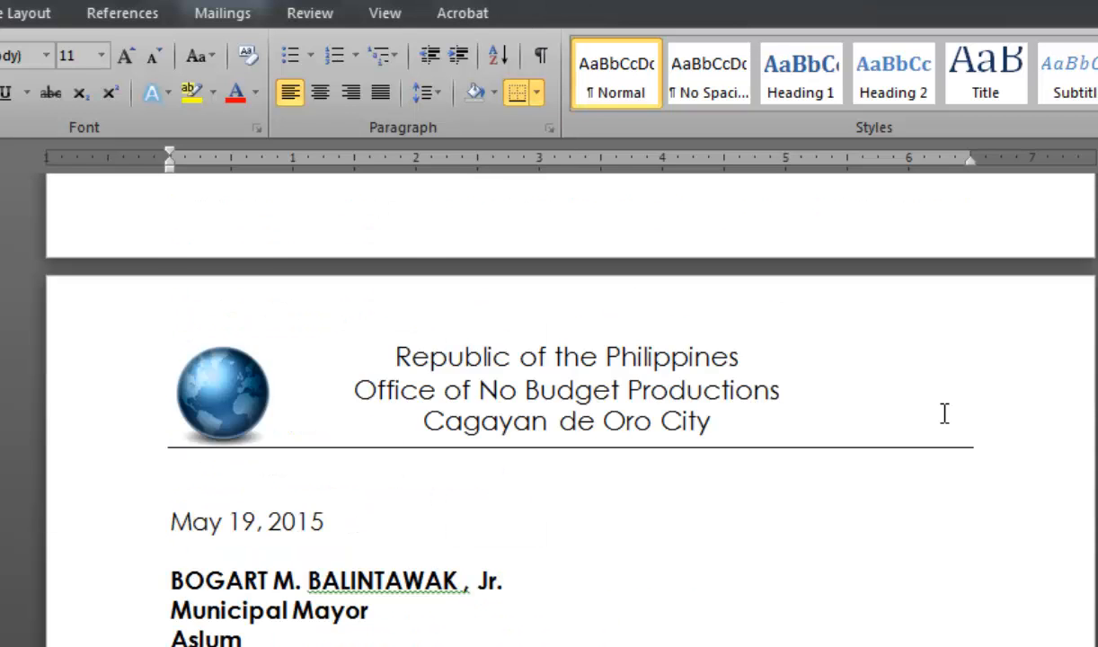
scroll(945, 414, down, 5)
scroll(571, 404, down, 20)
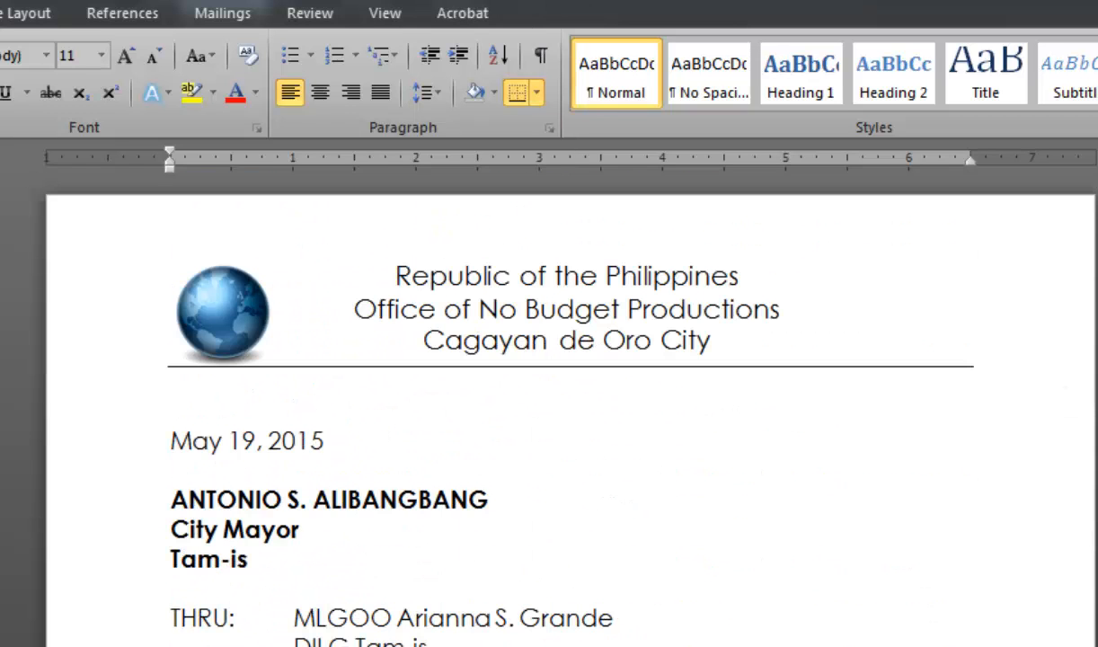
scroll(572, 404, down, 1)
scroll(572, 405, down, 20)
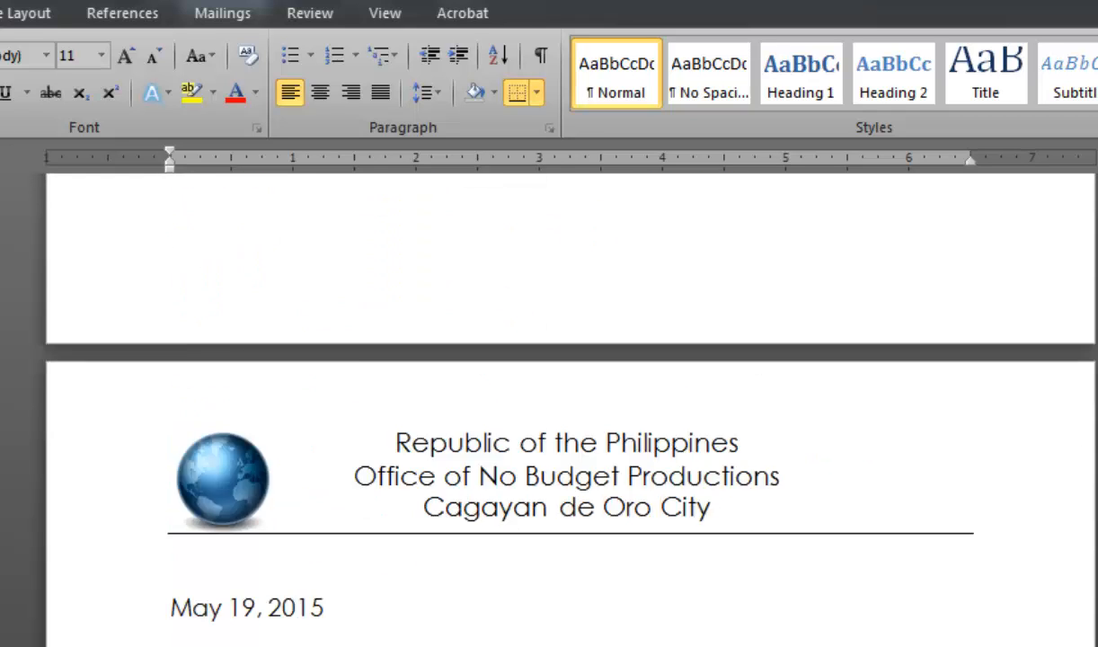
scroll(572, 405, down, 20)
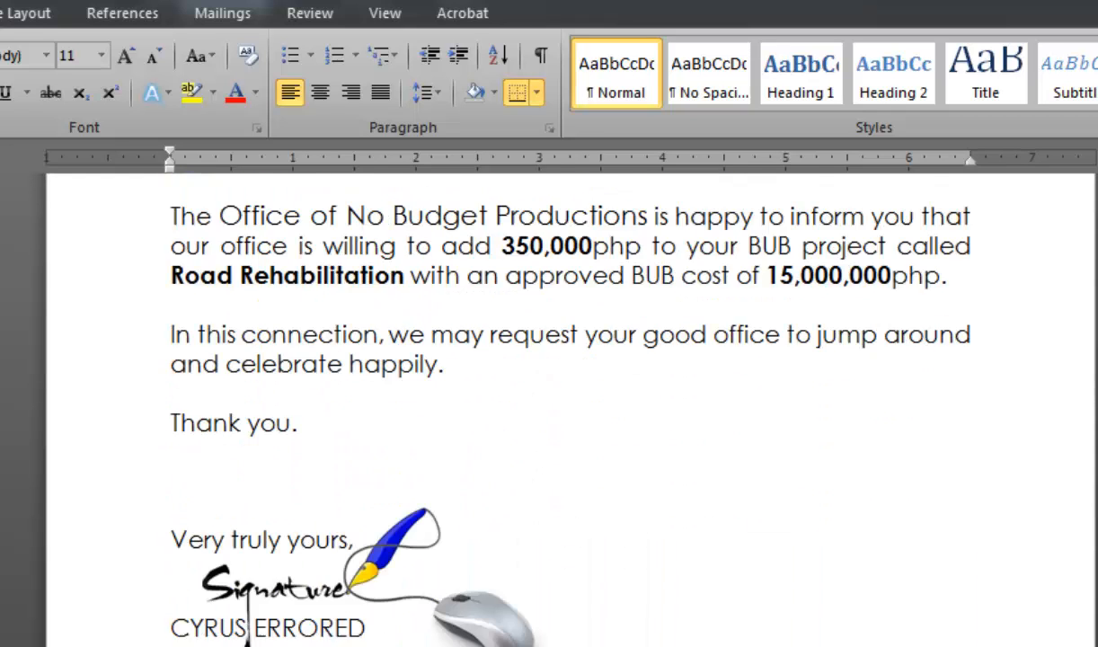
scroll(572, 405, up, 20)
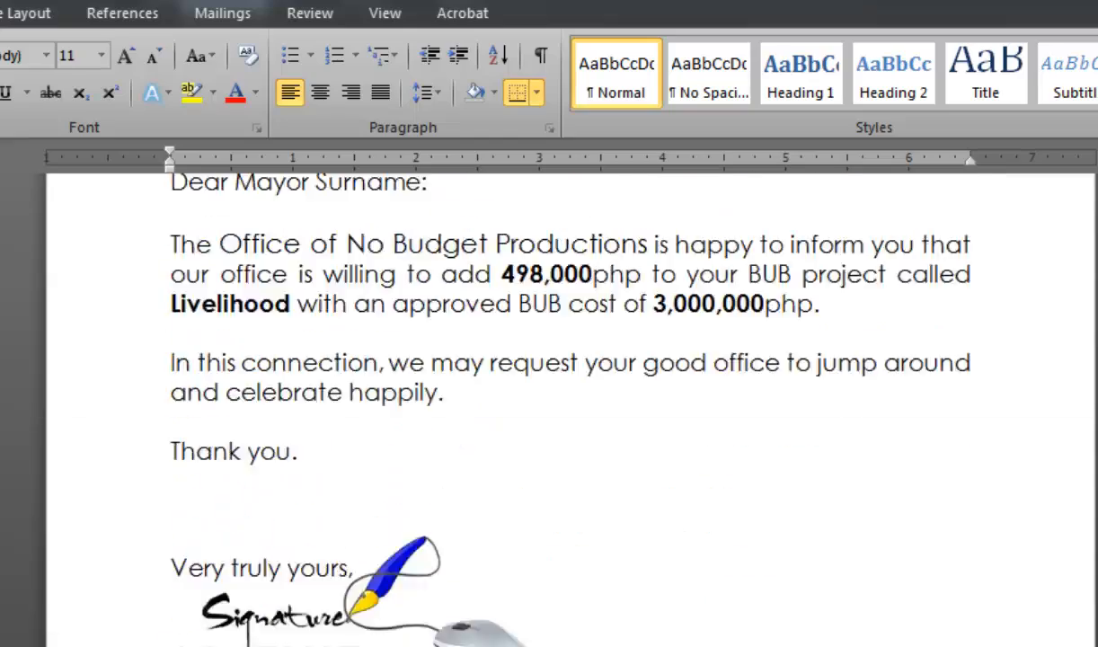
scroll(572, 404, down, 5)
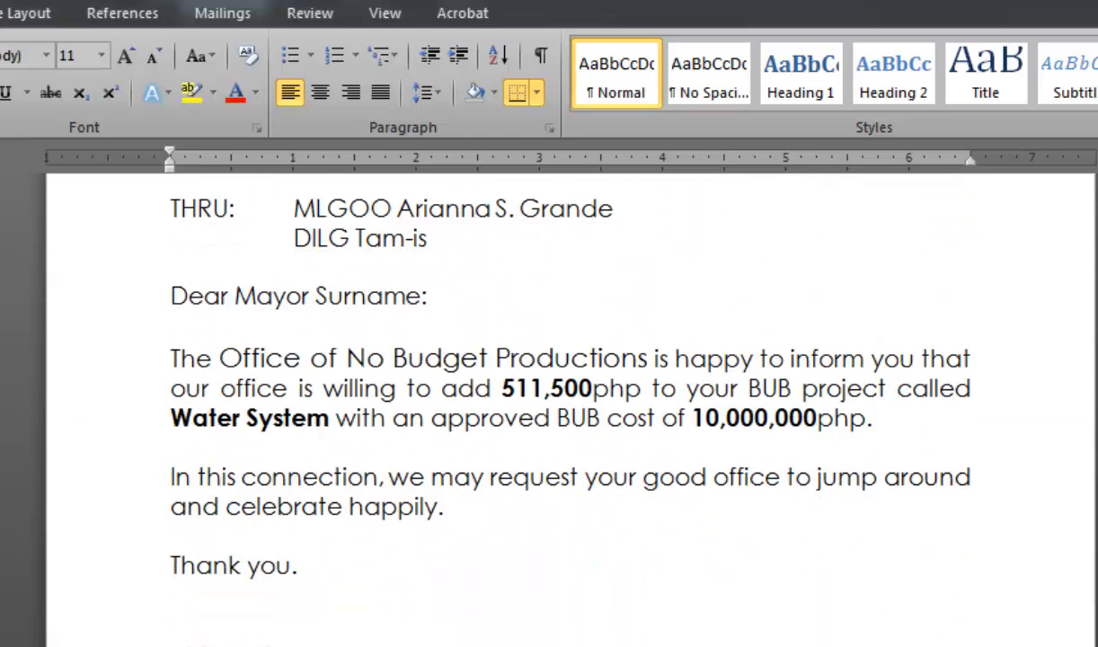
scroll(580, 550, down, 15)
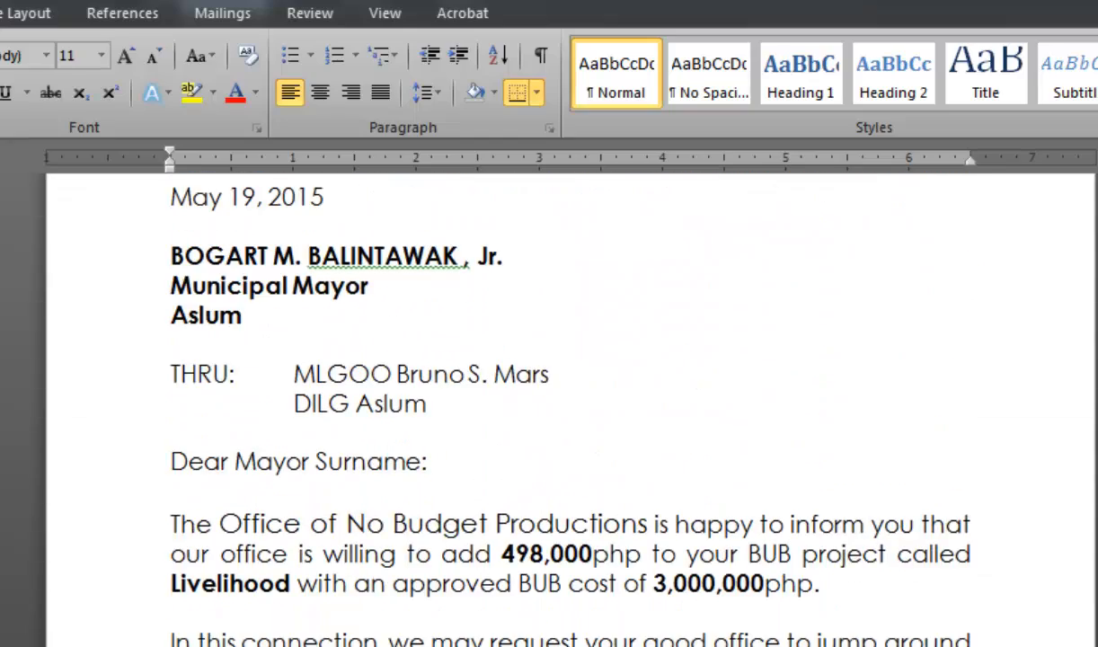
click(726, 523)
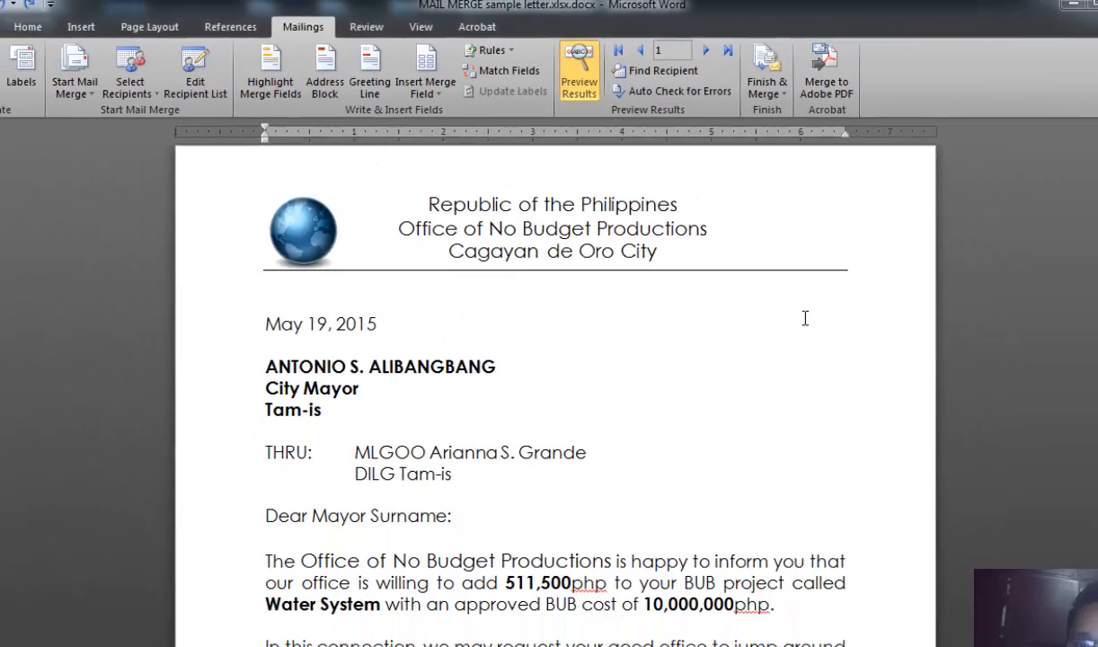
scroll(775, 297, down, 3)
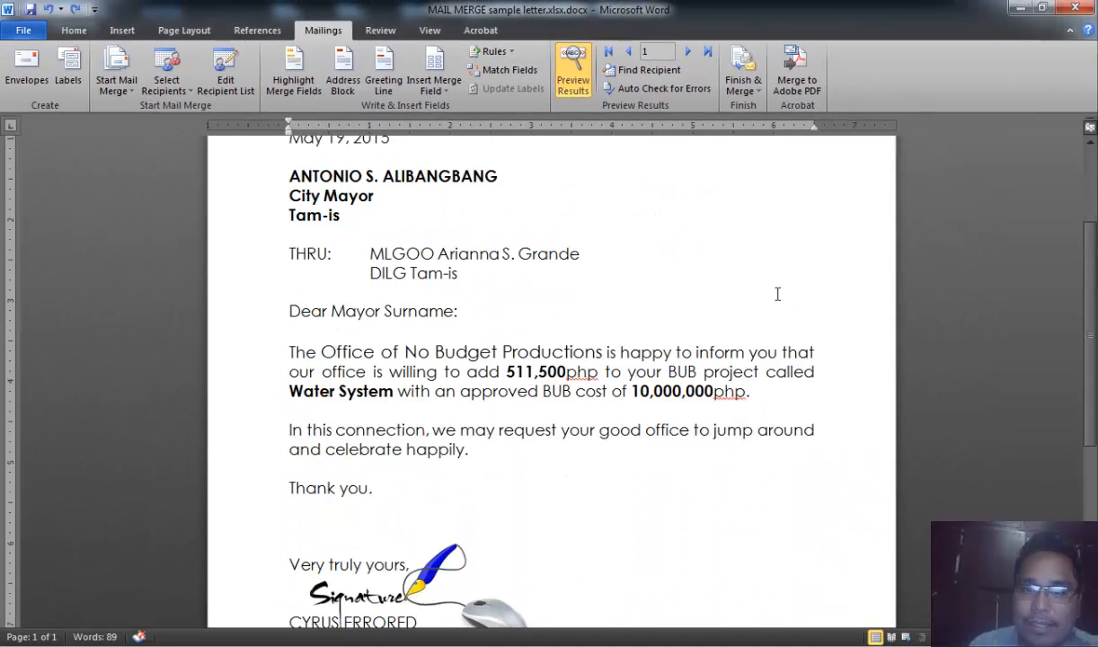
- Minimize the Word document windows to bring up the Excel data source workbook
click(1020, 9)
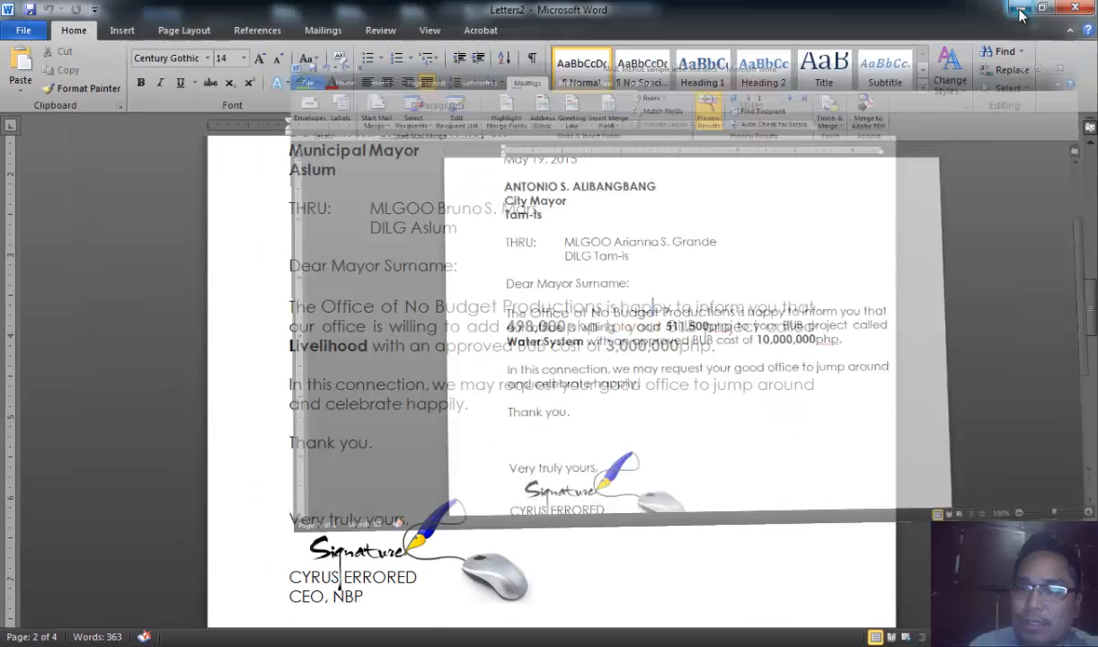
click(1020, 9)
click(1020, 11)
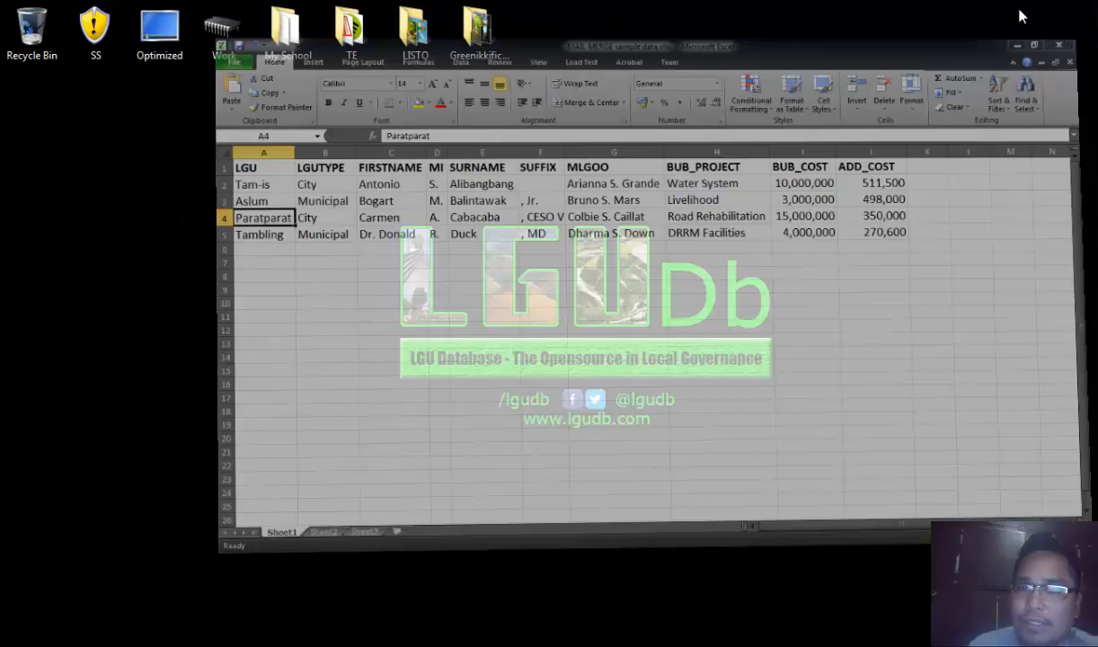